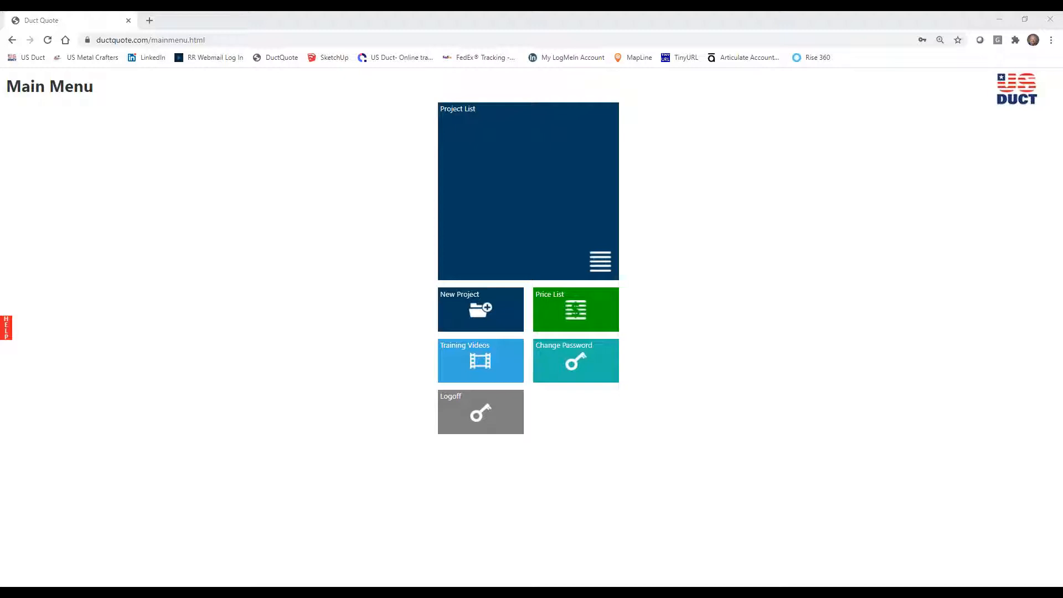
Open the Addn Training project with the job name Training 2020 and start a new layout in it.
left_click(515, 197)
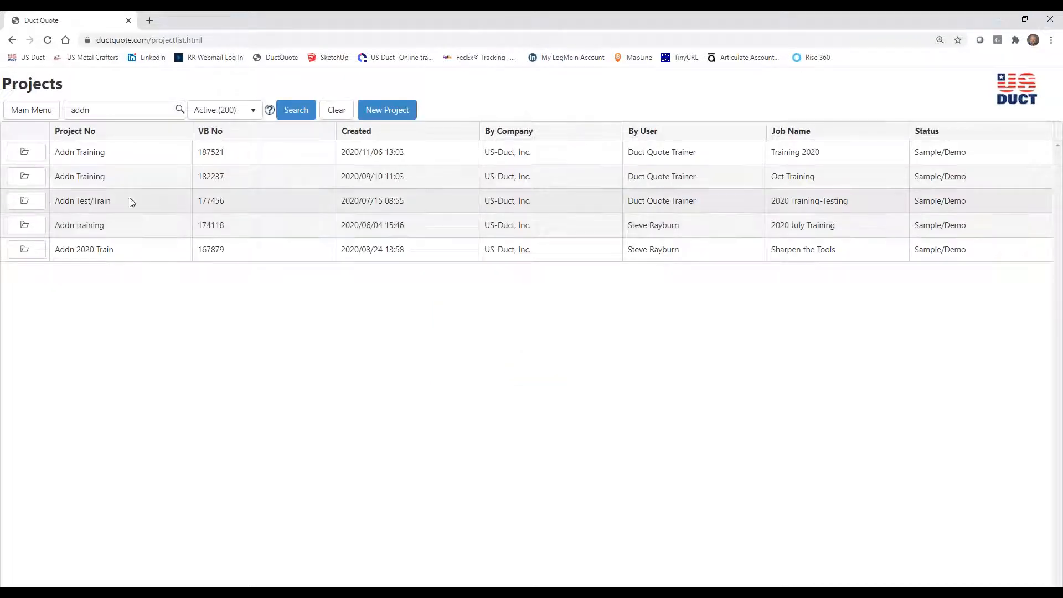
left_click(24, 153)
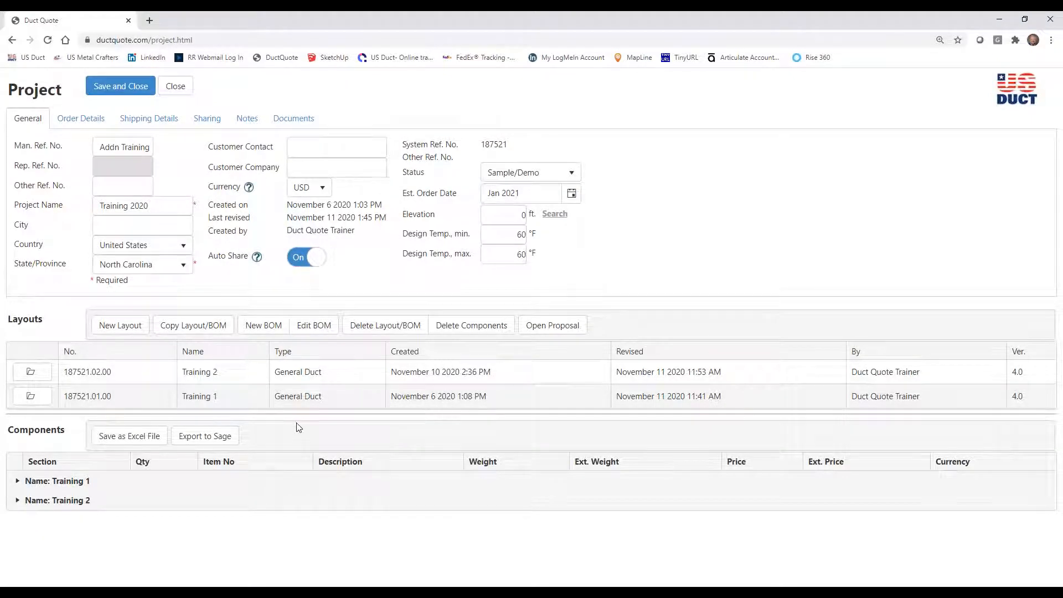
left_click(129, 329)
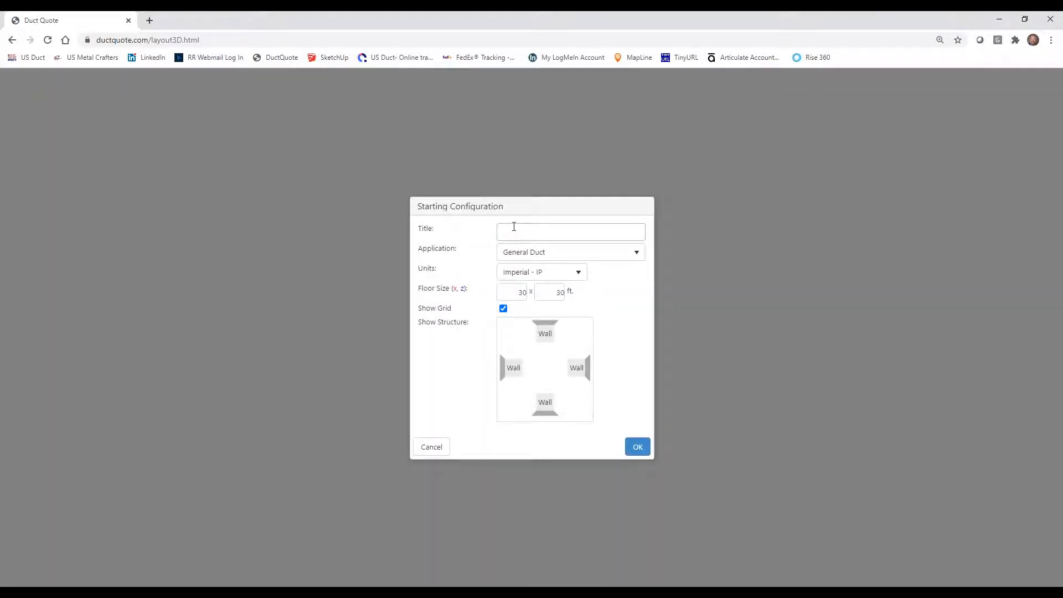
Title the new layout Welding Lab, set its floor size to 50 x 40 ft and create it.
left_click(520, 231)
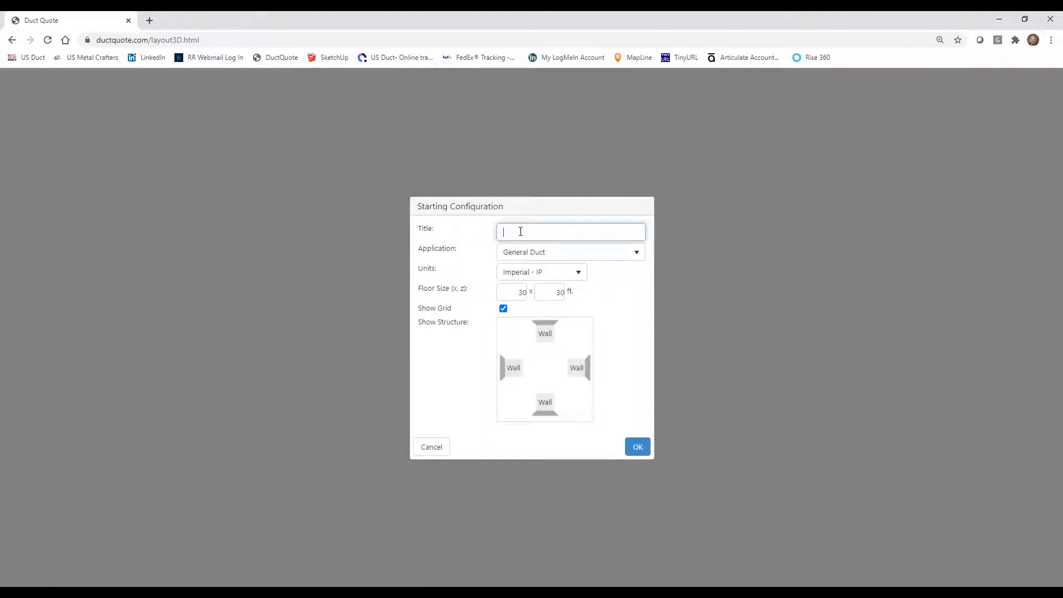
type("Welding Lab")
double_click(515, 291)
type("50")
key("Tab")
type("40")
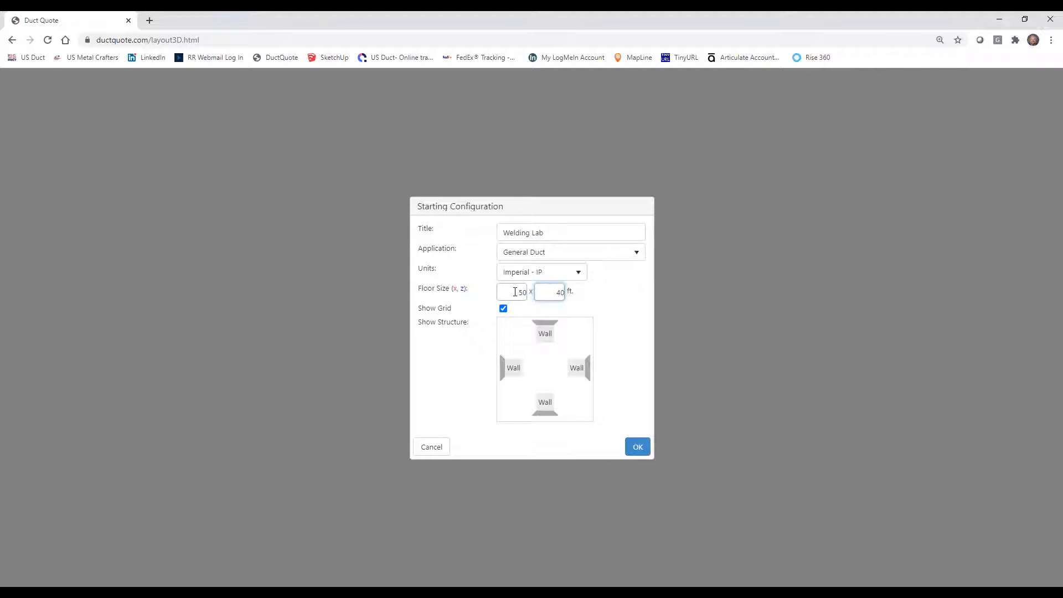
left_click(637, 447)
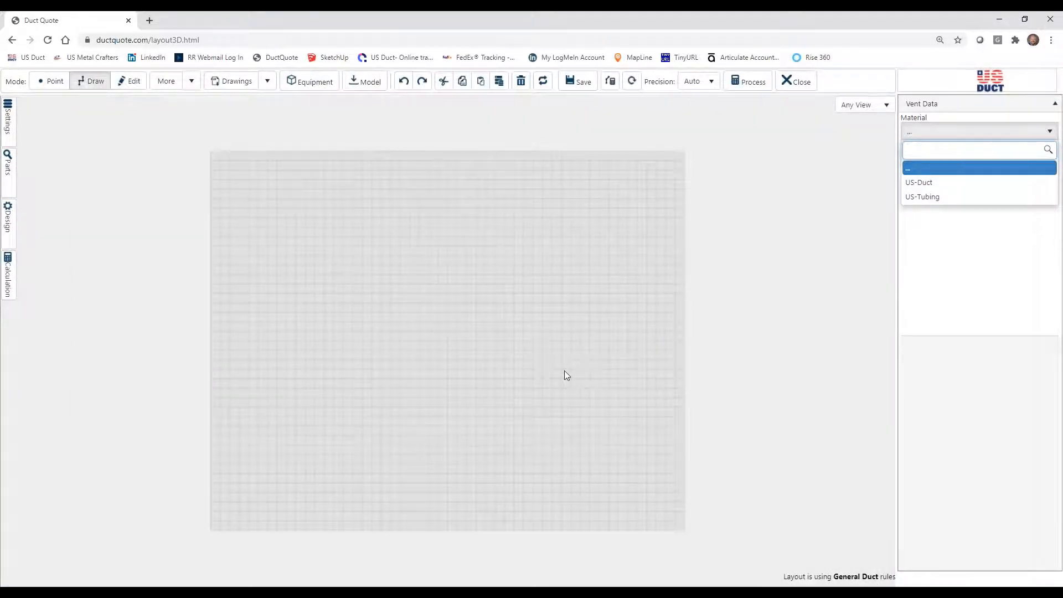
Choose US-Duct with diameter 6 for the vent data and set the design rules' hangers to Cable Hangers per SMACNA Rules.
left_click(931, 184)
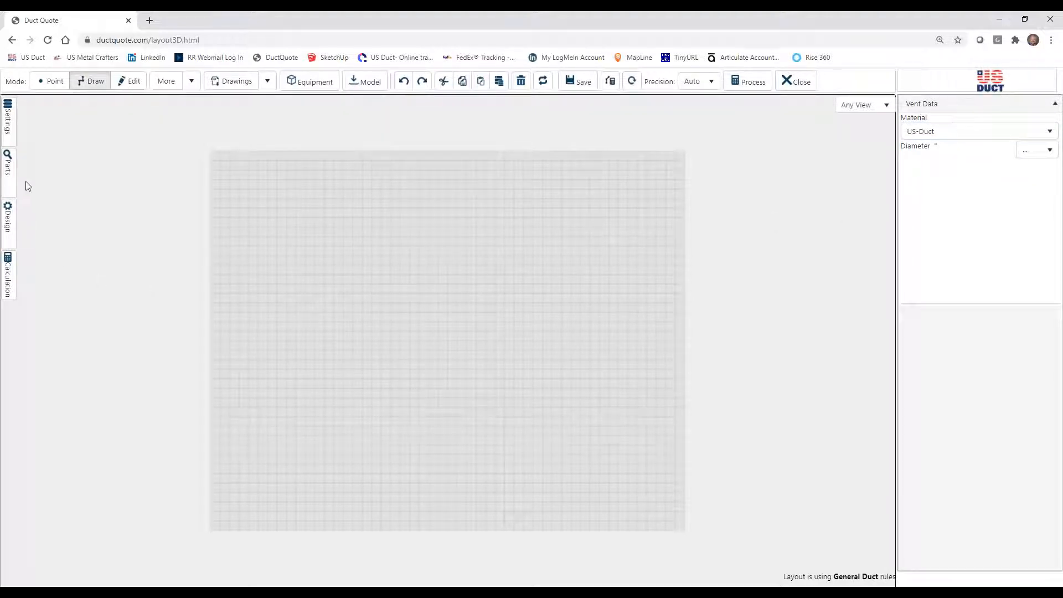
left_click(8, 219)
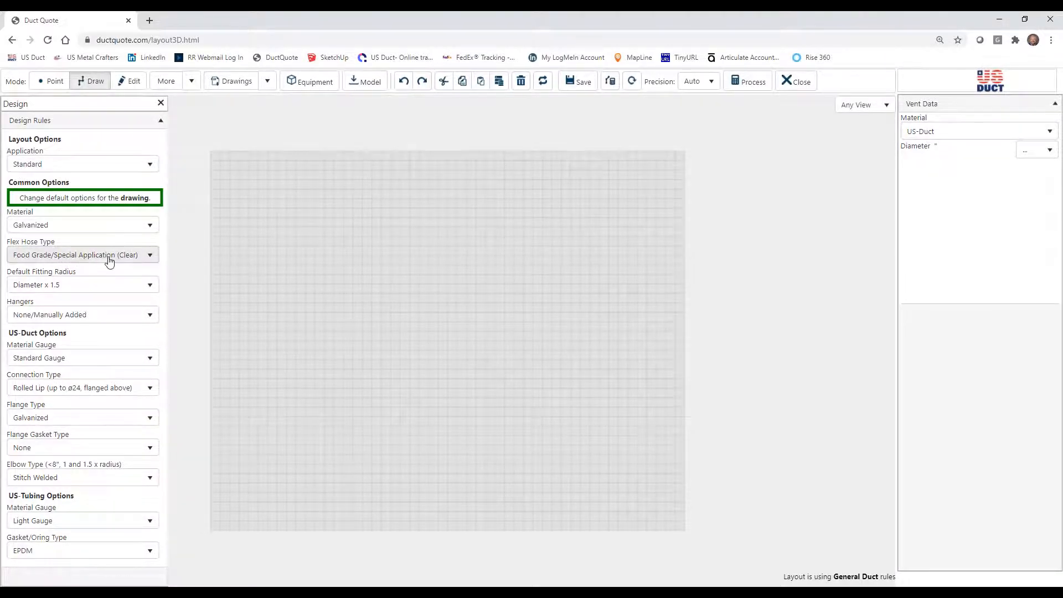
left_click(87, 318)
left_click(84, 378)
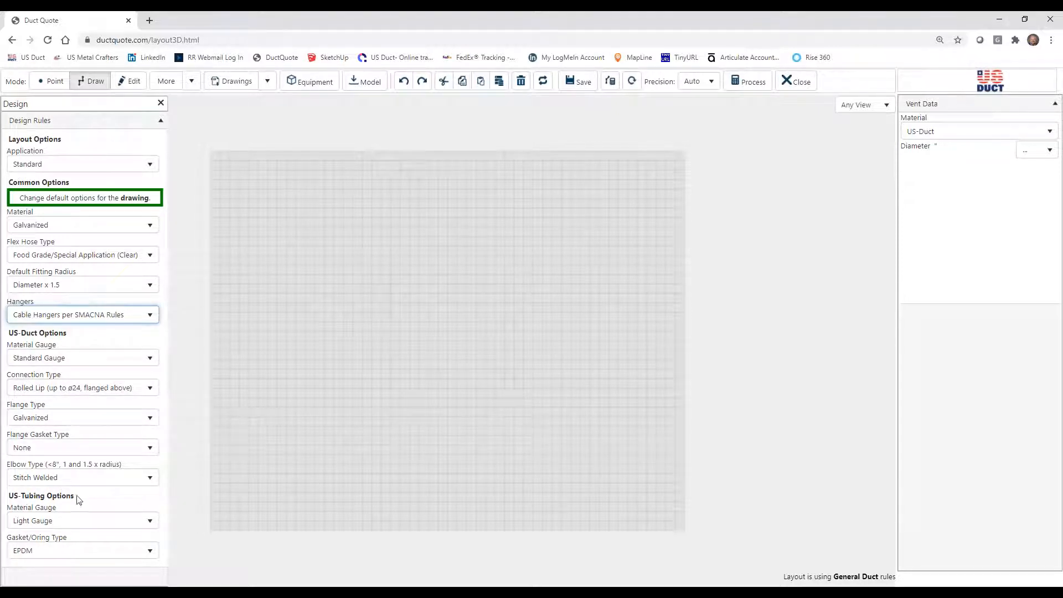
left_click(160, 103)
left_click(1030, 151)
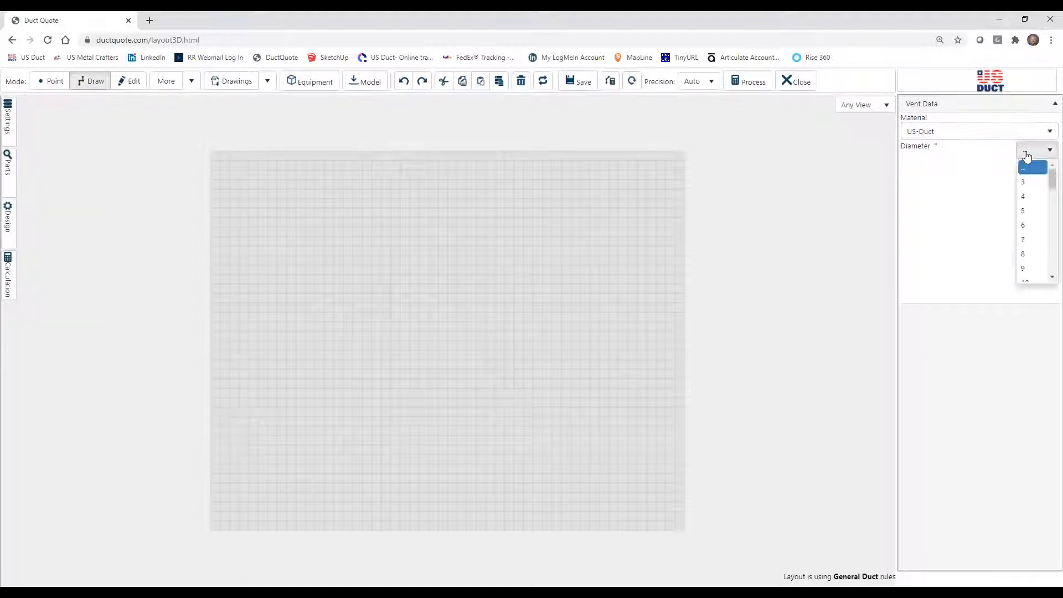
left_click(1027, 226)
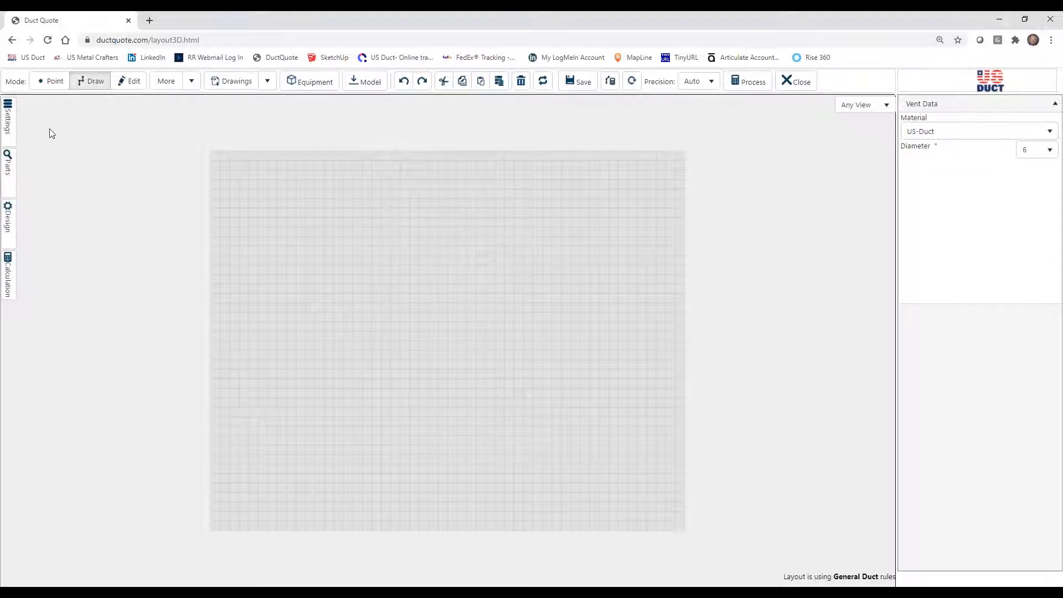
Turn off section numbers and set the render details to Low (Faster) in the layout's display settings.
left_click(7, 132)
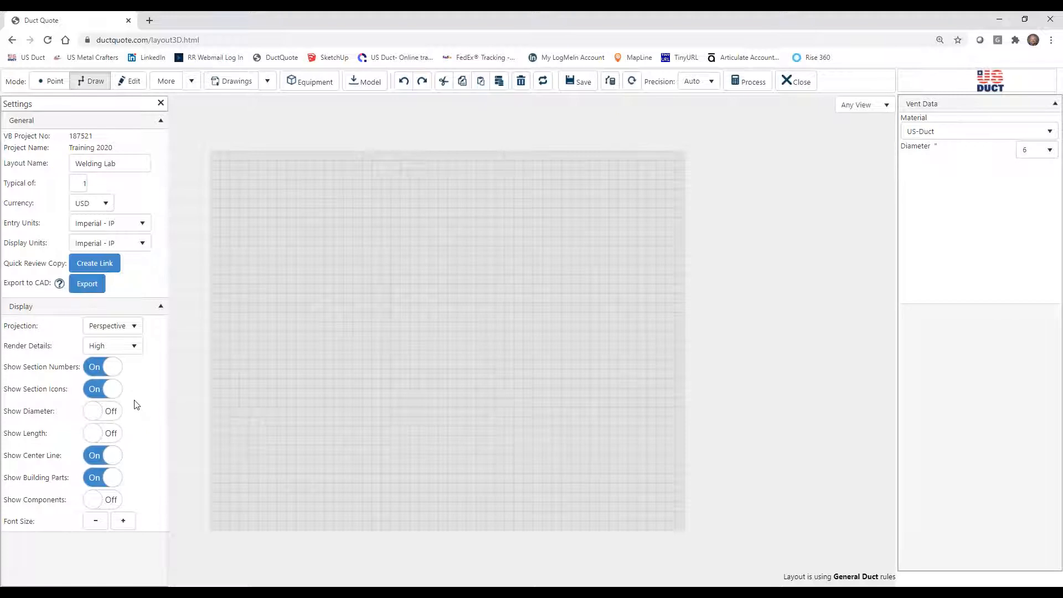
left_click(112, 370)
left_click(135, 348)
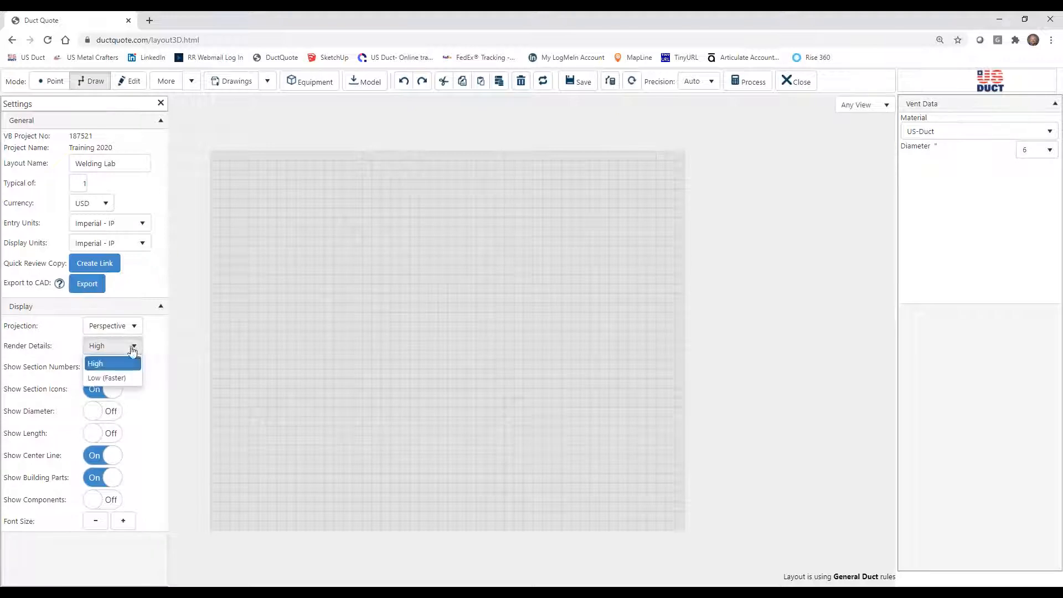
left_click(104, 377)
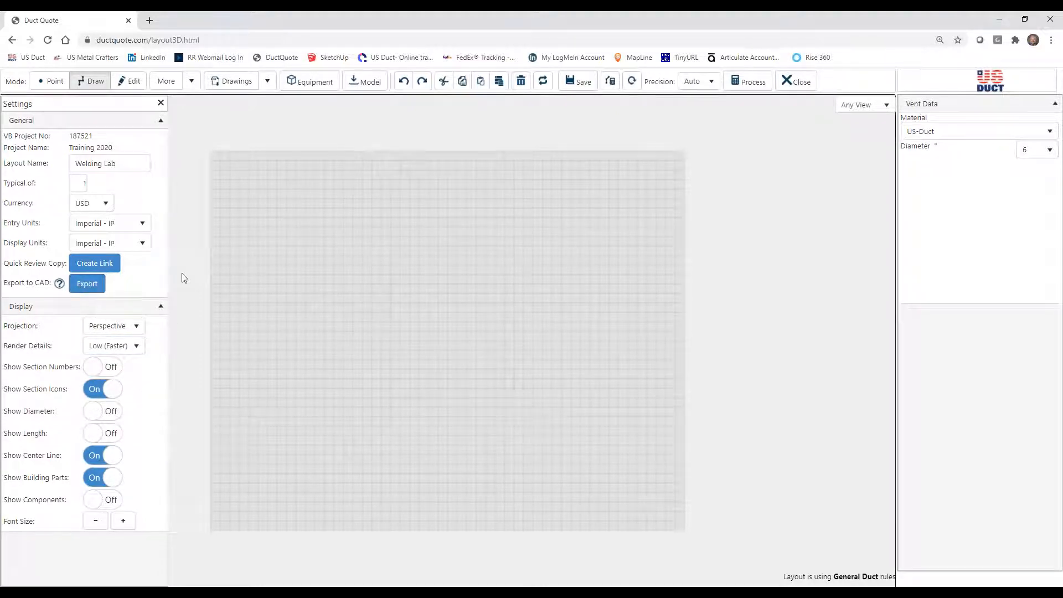
left_click(161, 103)
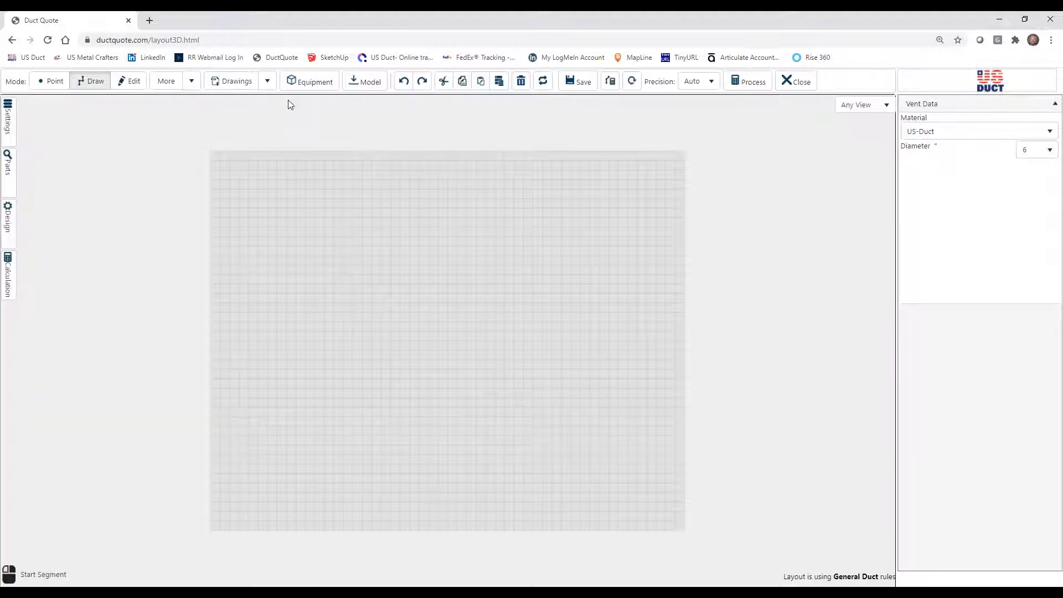
Import Welding Lab.pdf from the Demo Floor Plans folder as the plan drawing, using its current page.
left_click(267, 83)
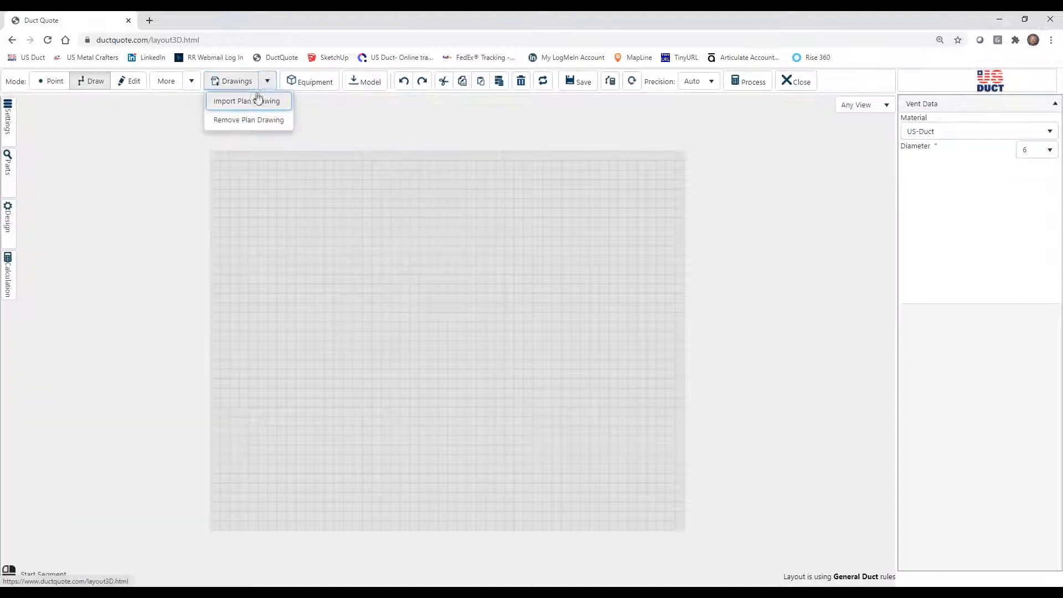
left_click(244, 103)
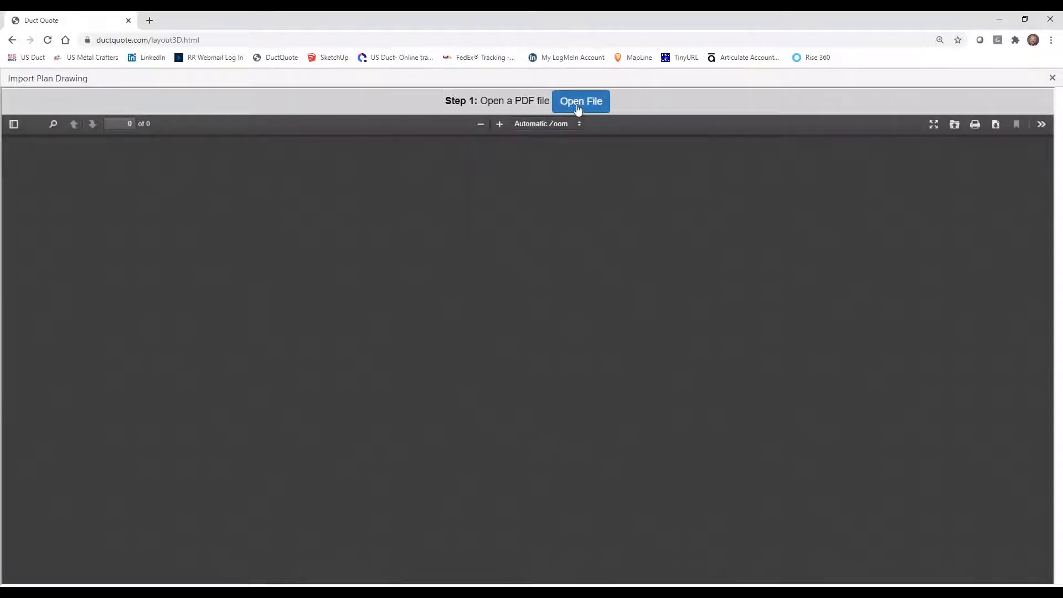
left_click(576, 110)
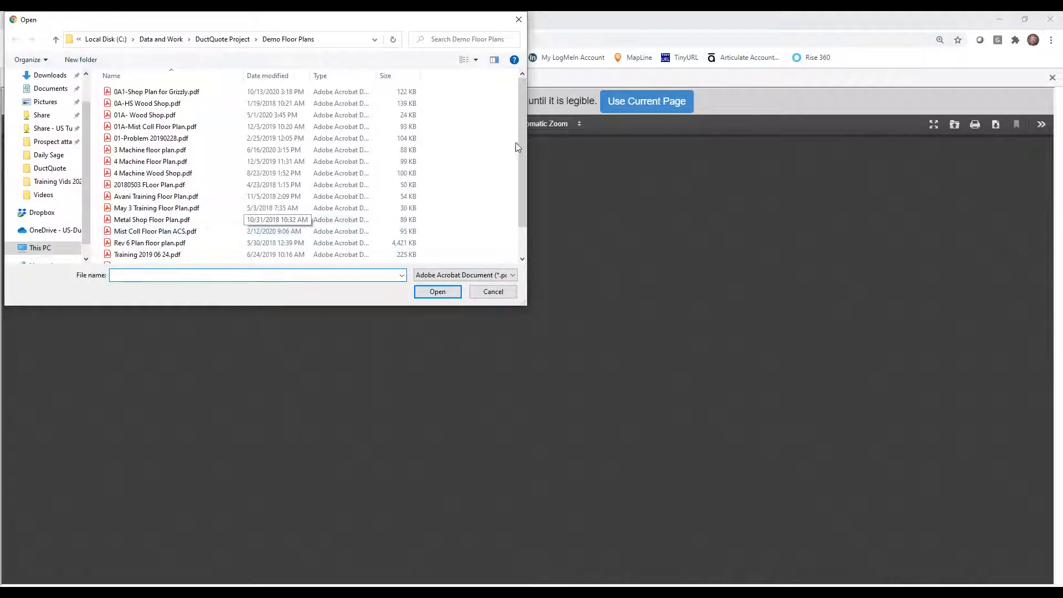
left_click_drag(520, 149, 519, 172)
left_click(133, 246)
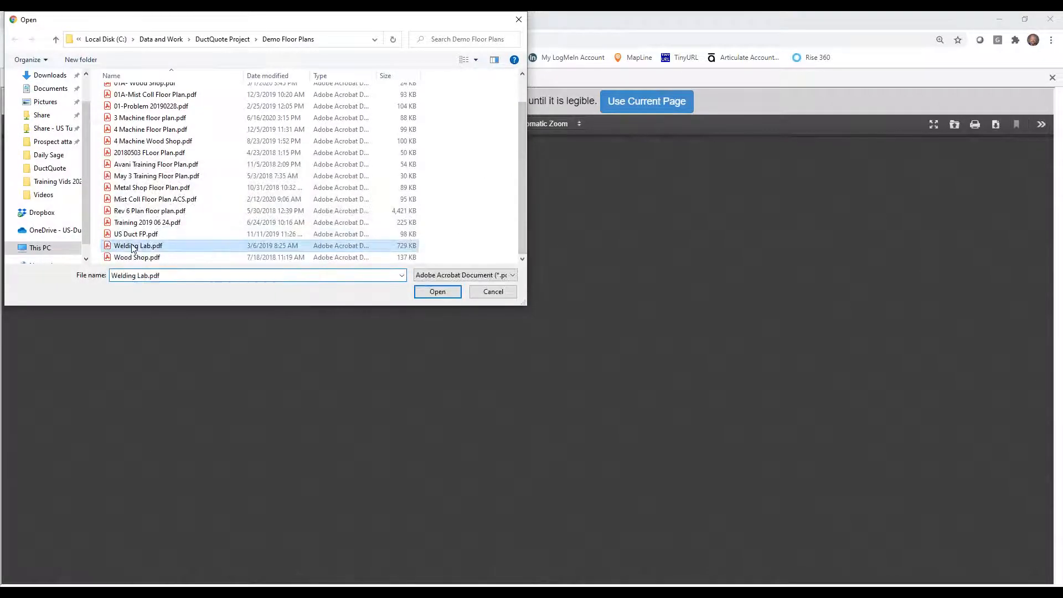
left_click(438, 293)
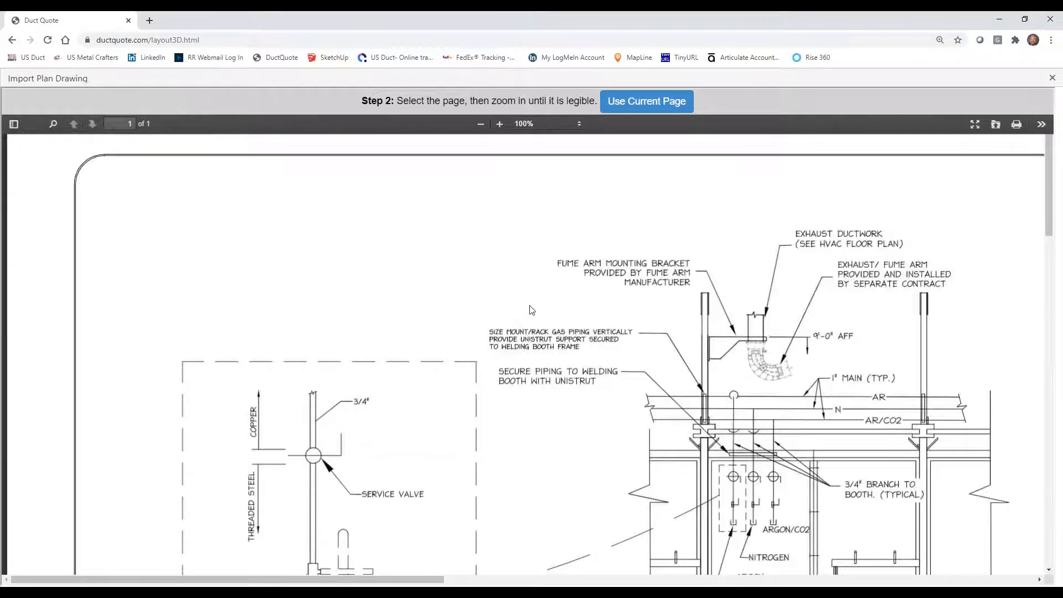
scroll(531, 310, "down", 6)
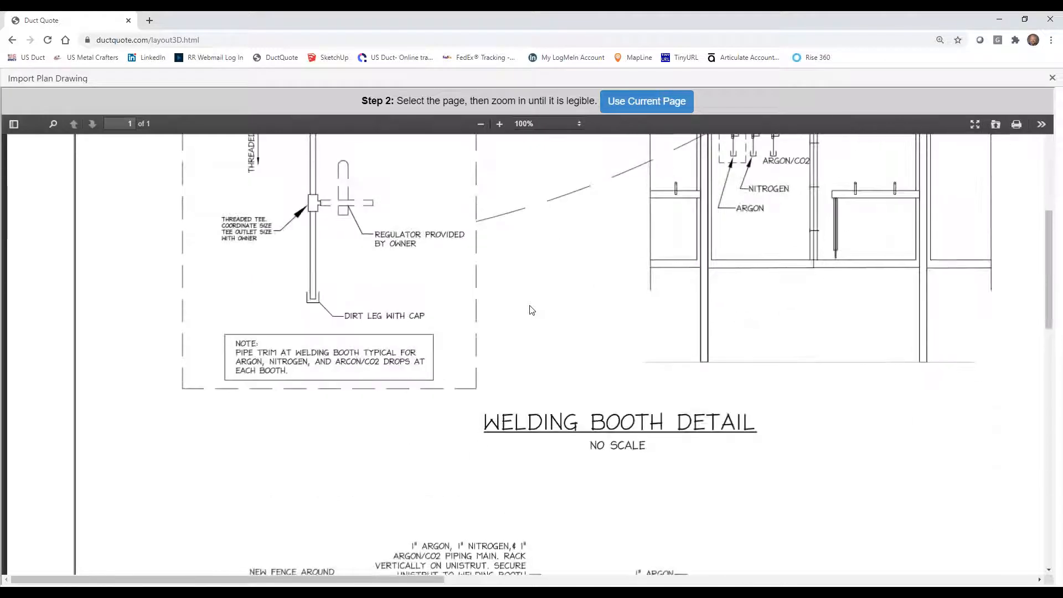
left_click(643, 107)
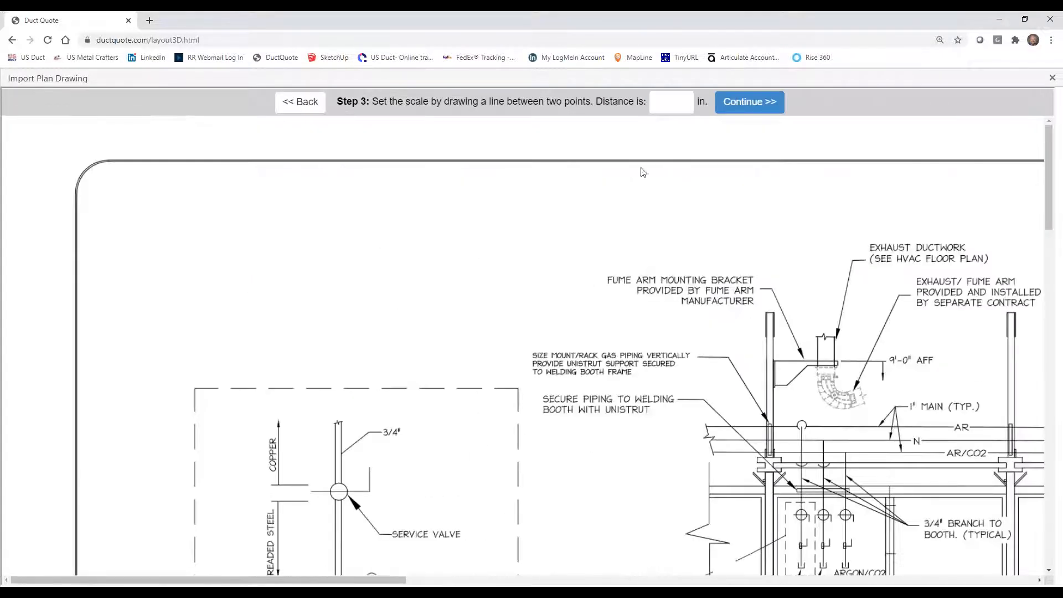
Set the drawing scale by drawing a line along the radiant heater height dimension in Section "A", with a distance of 11'6.
scroll(700, 533, "down", 10)
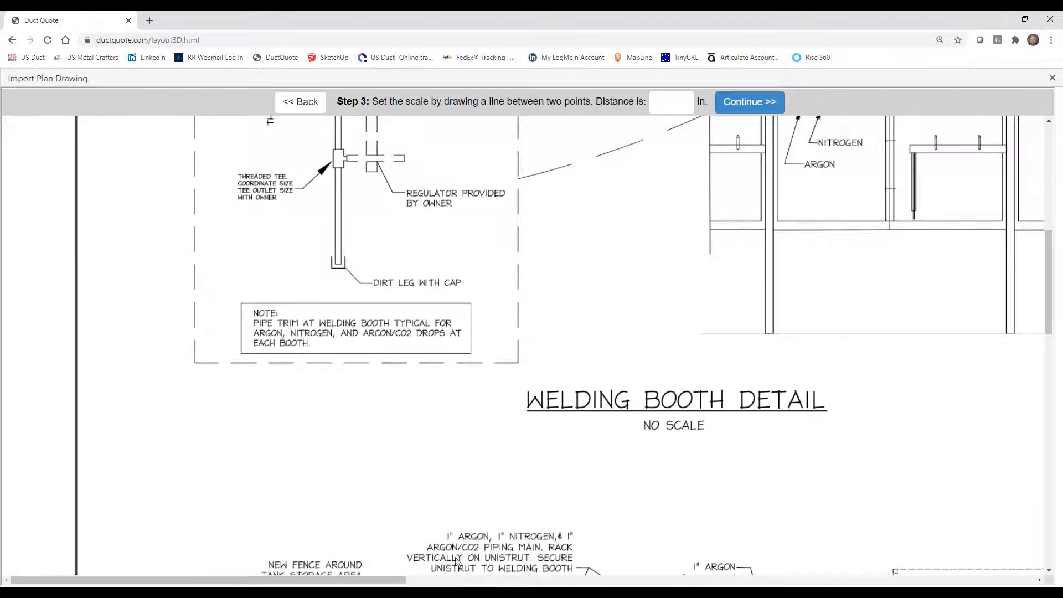
mouse_move(389, 583)
left_mouse_down()
mouse_move(615, 581)
mouse_move(764, 559)
left_mouse_up()
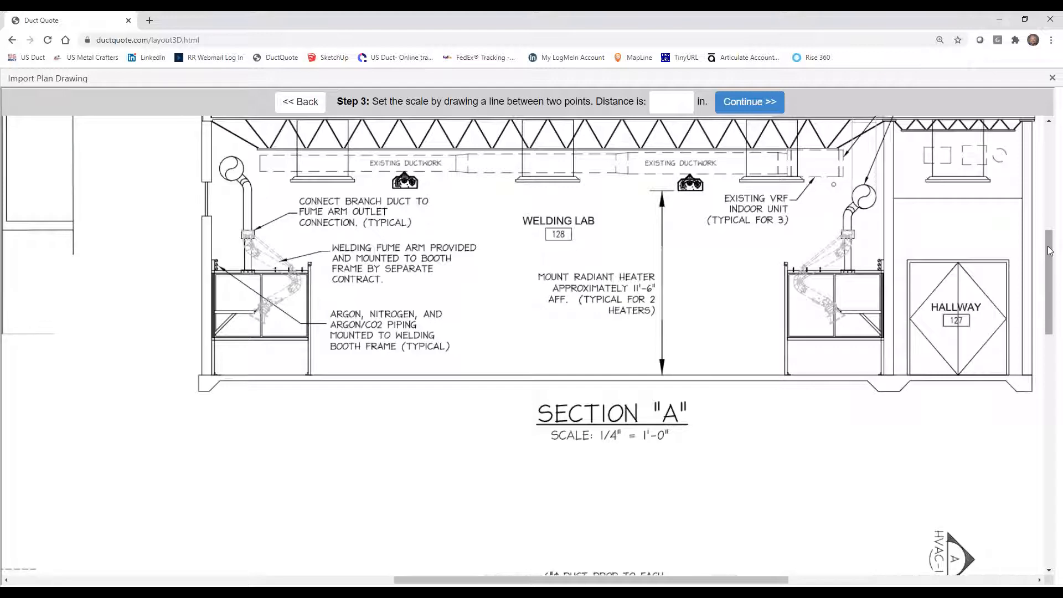
mouse_move(1049, 252)
left_mouse_down()
mouse_move(1049, 484)
mouse_move(1050, 223)
left_mouse_up()
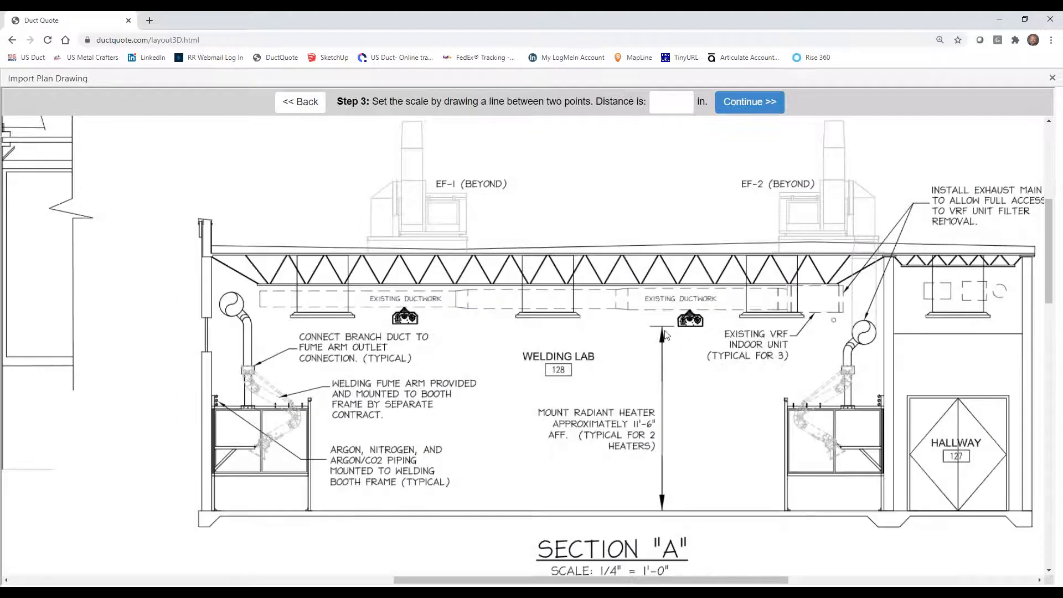
left_click_drag(663, 327, 662, 511)
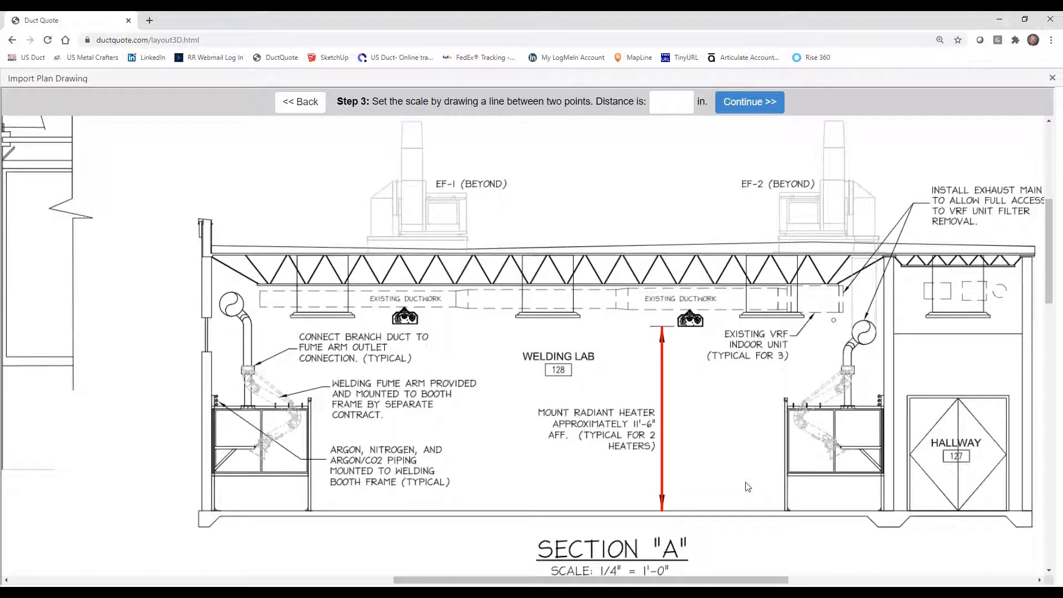
left_click(662, 100)
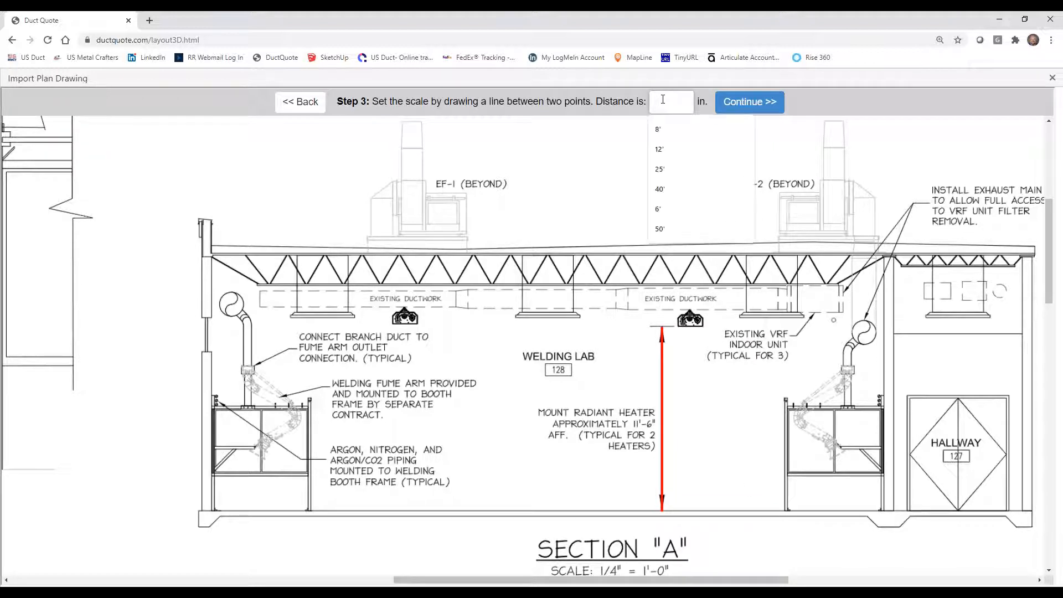
type("11'6")
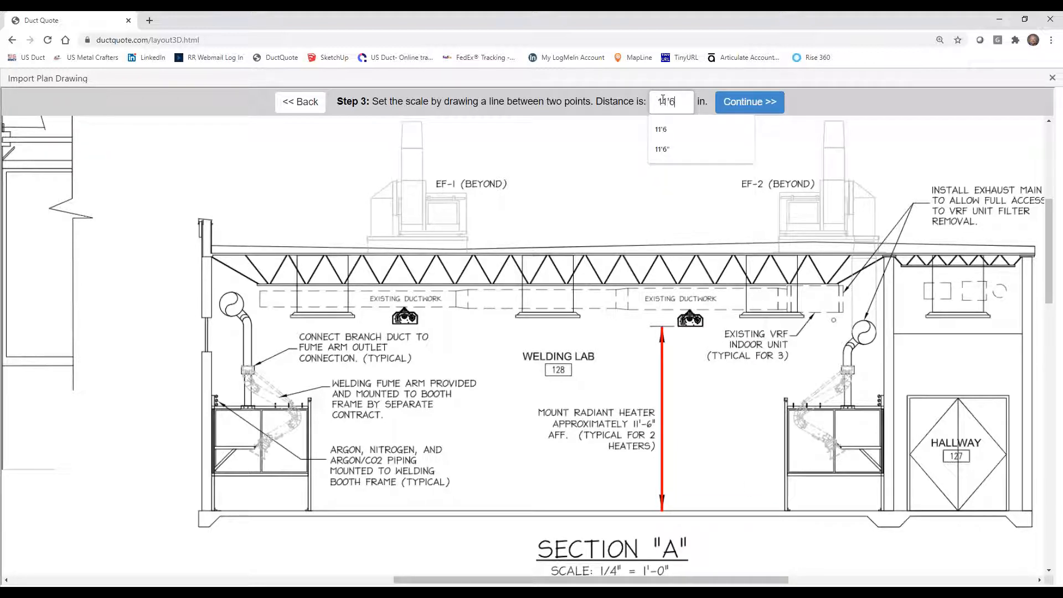
left_click(770, 107)
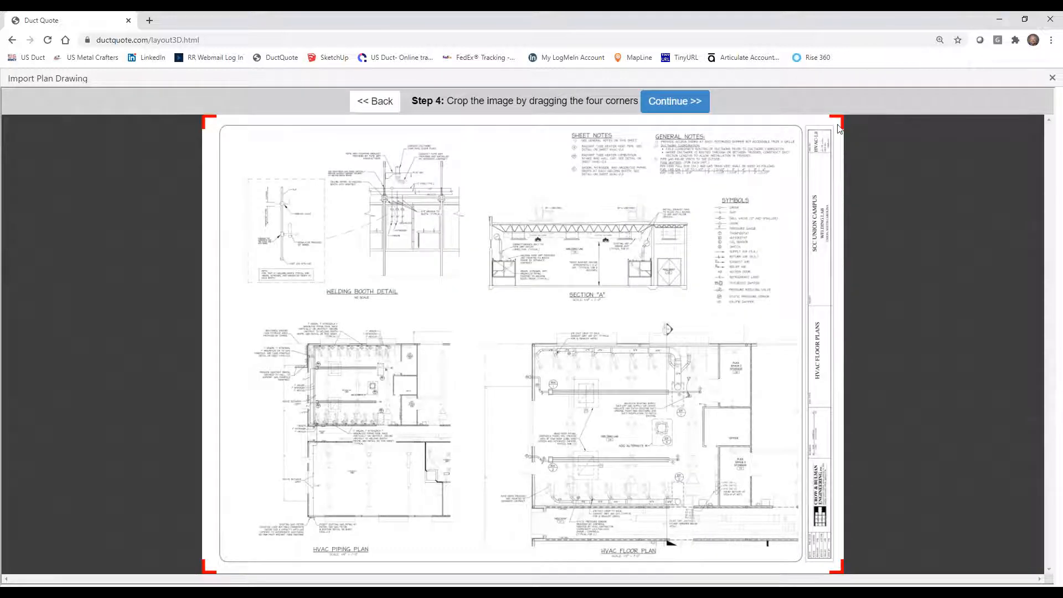
Crop the imported sheet to the HVAC Floor Plan area and place it on the layout floor.
left_click_drag(842, 120, 757, 339)
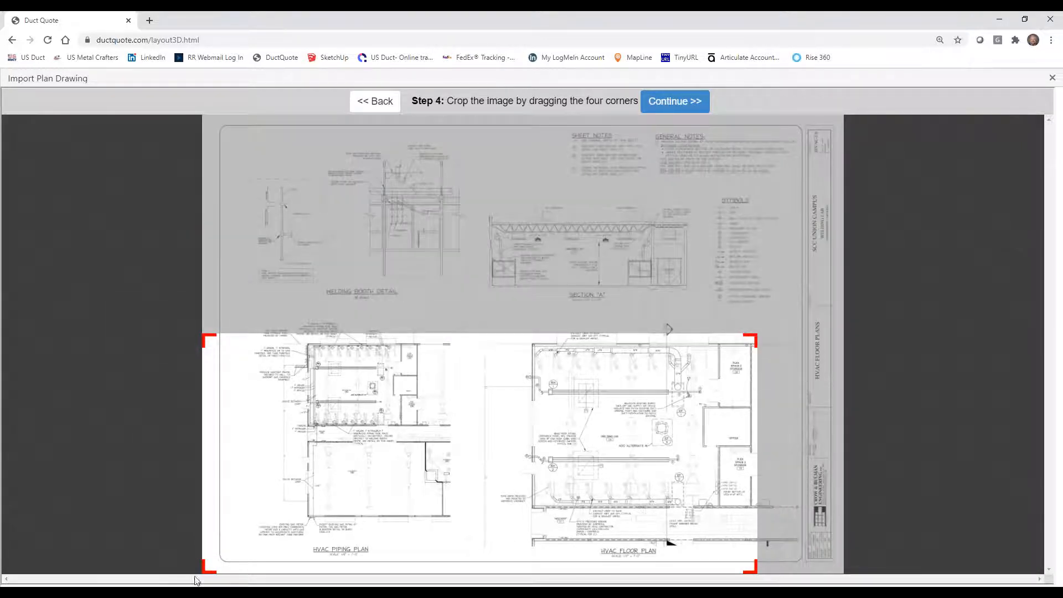
left_click_drag(204, 570, 528, 512)
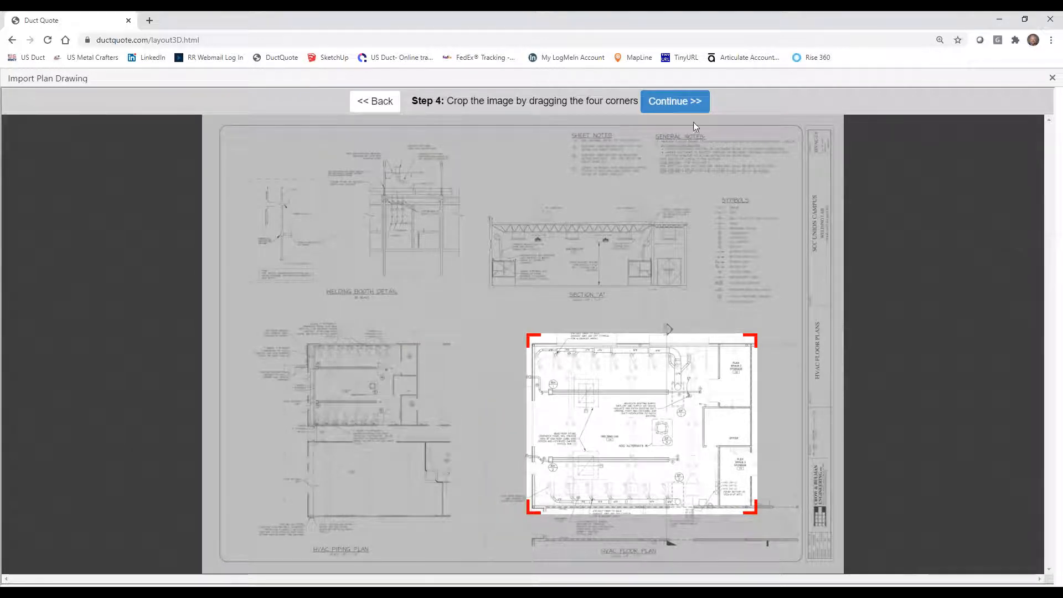
left_click(676, 103)
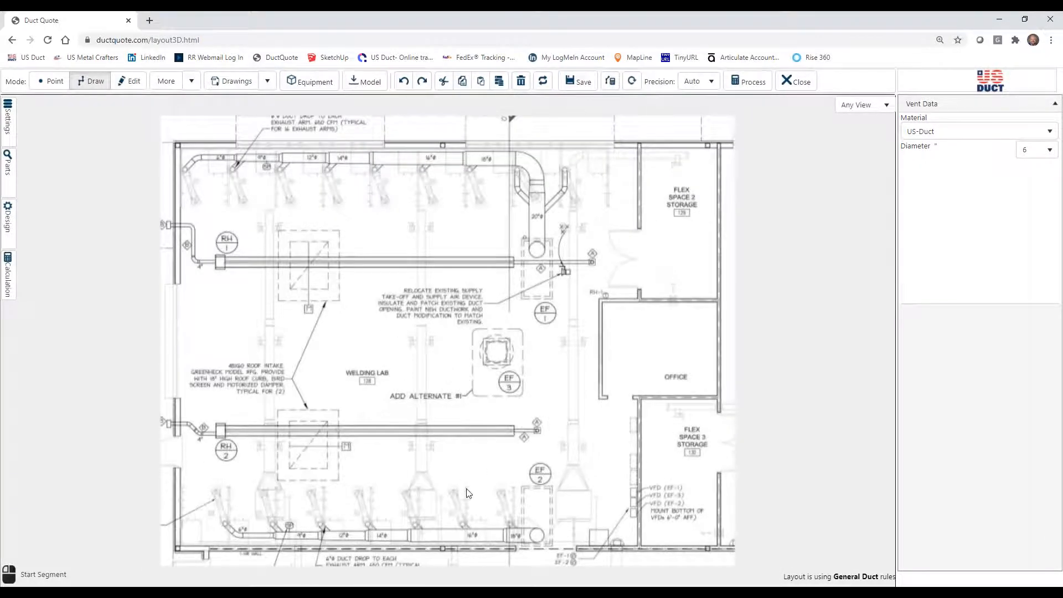
Place a starting point at the first exhaust arm drop of the 6-inch duct near the RH-2 side wall, about 7' above the floor.
left_click_drag(464, 473, 544, 420)
left_click_drag(526, 411, 483, 383)
scroll(487, 410, "up", 3)
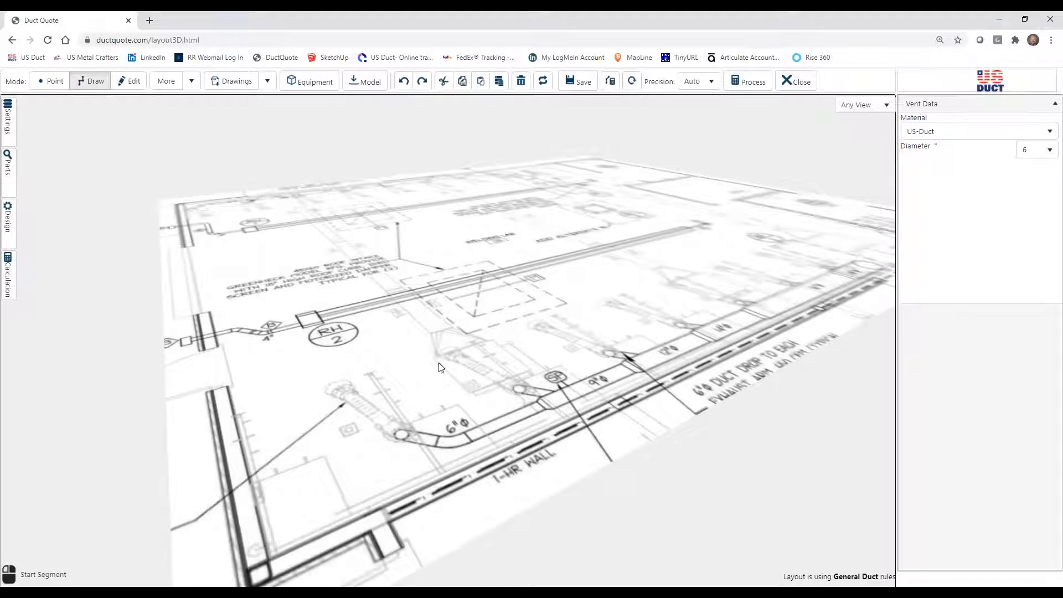
left_click(50, 81)
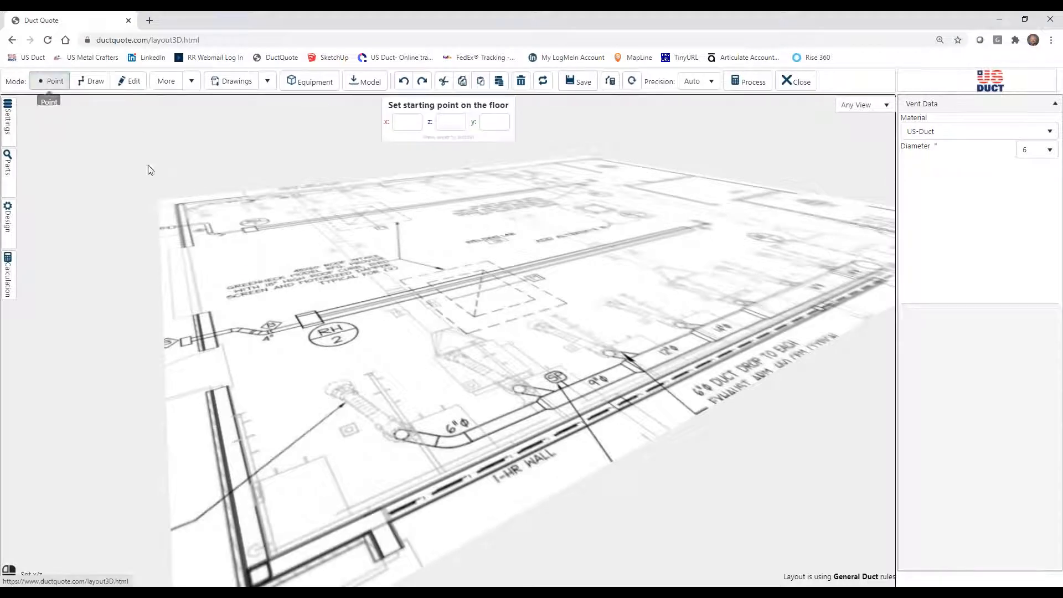
left_click(403, 440)
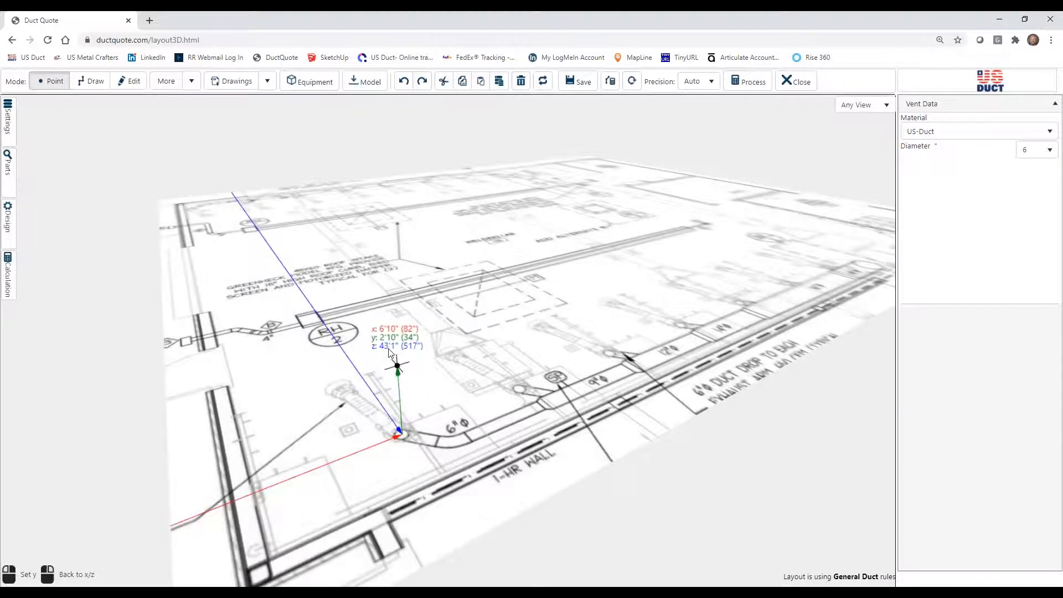
left_click(387, 231)
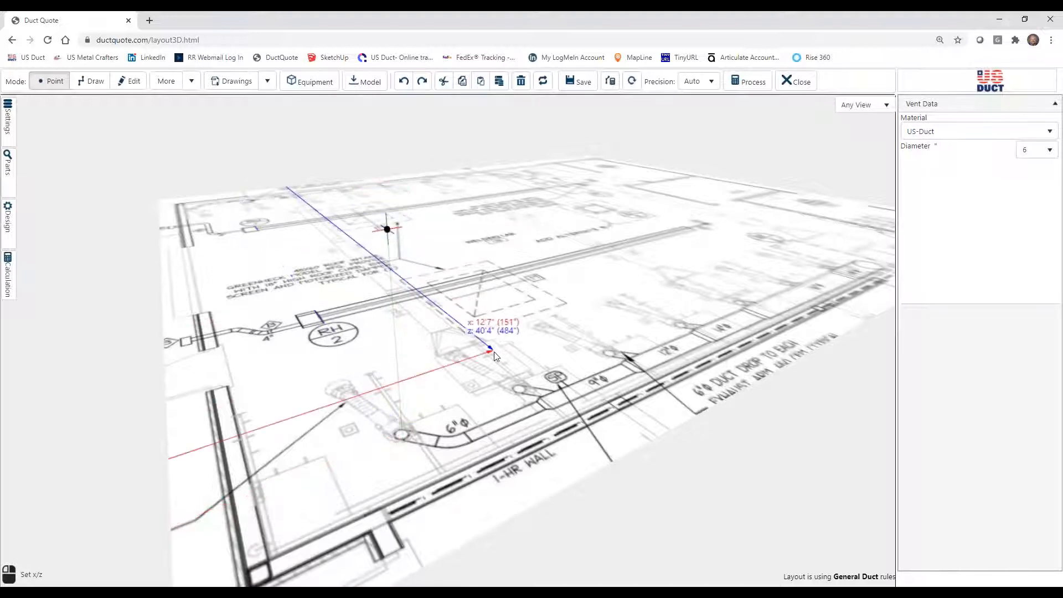
Draw a 24" vertical 6-inch diameter duct segment upward from the starting point.
mouse_move(511, 362)
left_mouse_down()
mouse_move(489, 363)
mouse_move(487, 351)
left_mouse_up()
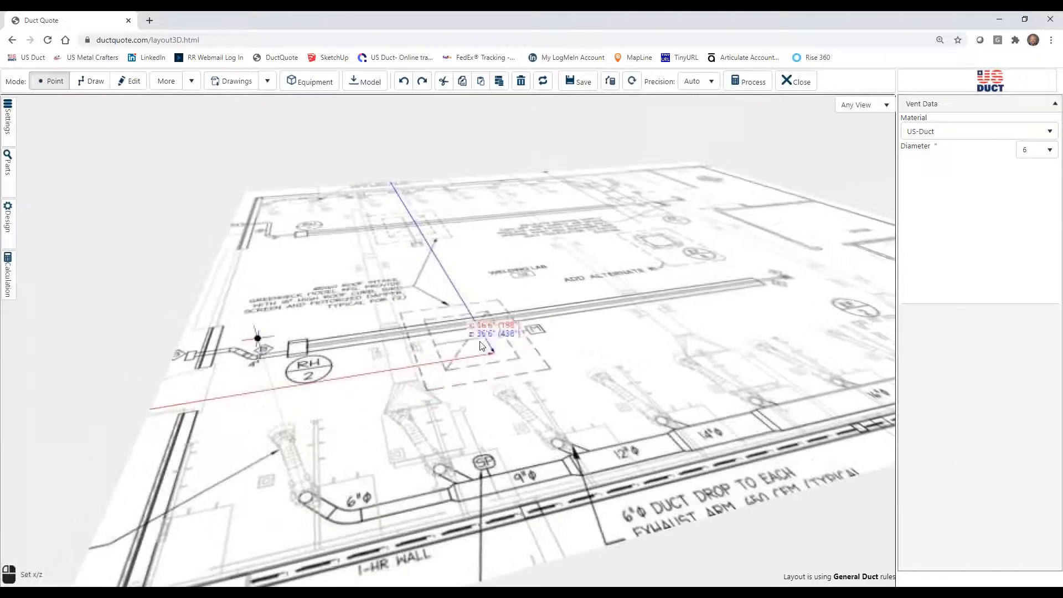
left_click(91, 82)
left_click(259, 335)
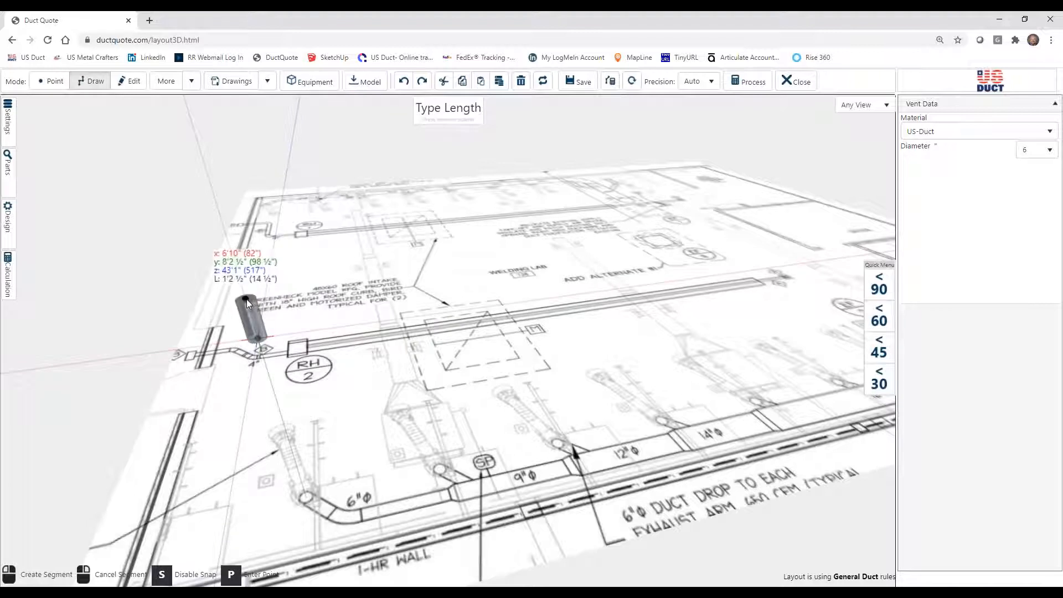
type("24")
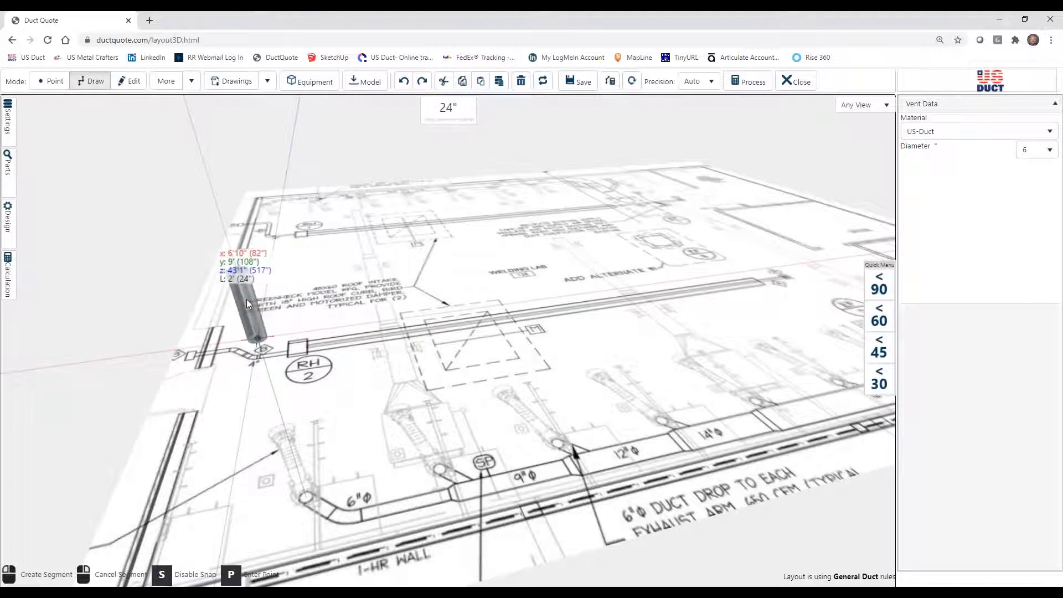
key("Return")
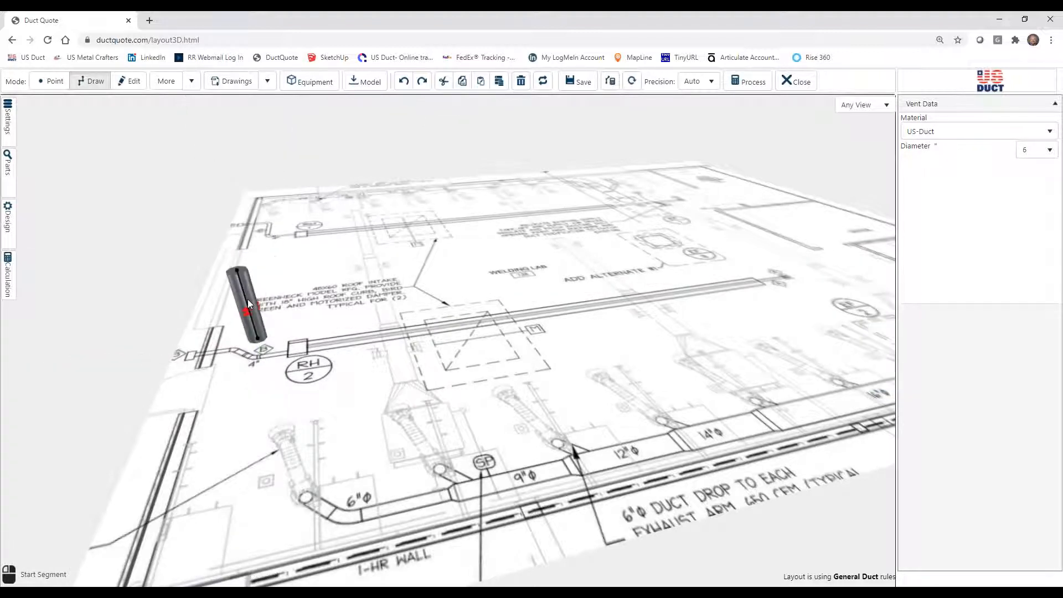
Draw a horizontal duct segment about 1'9" long from the riser's upper end, turning 90° and heading diagonally toward the wall.
left_click(236, 271)
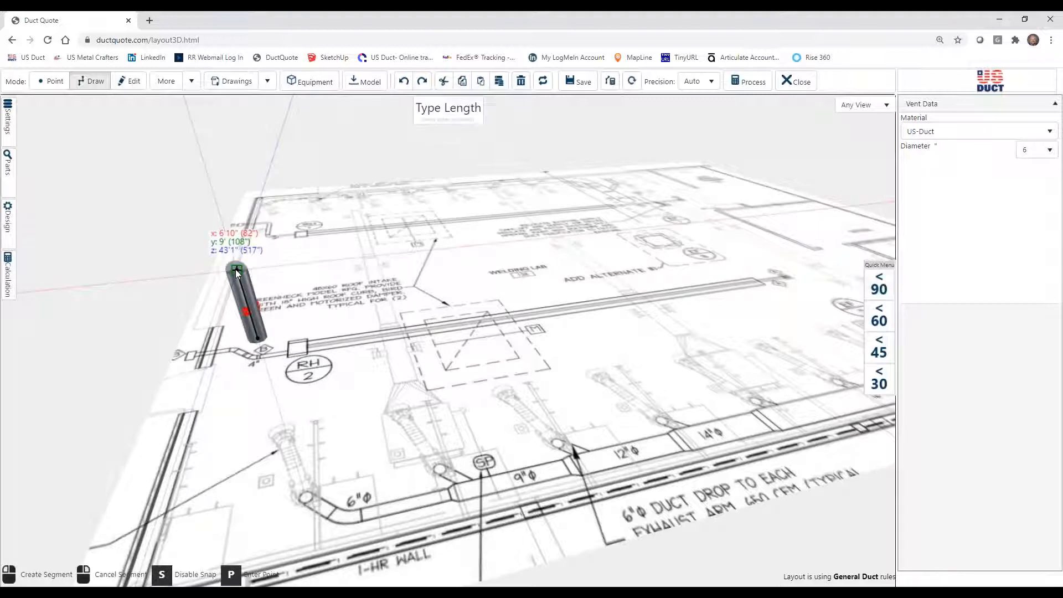
left_click(884, 292)
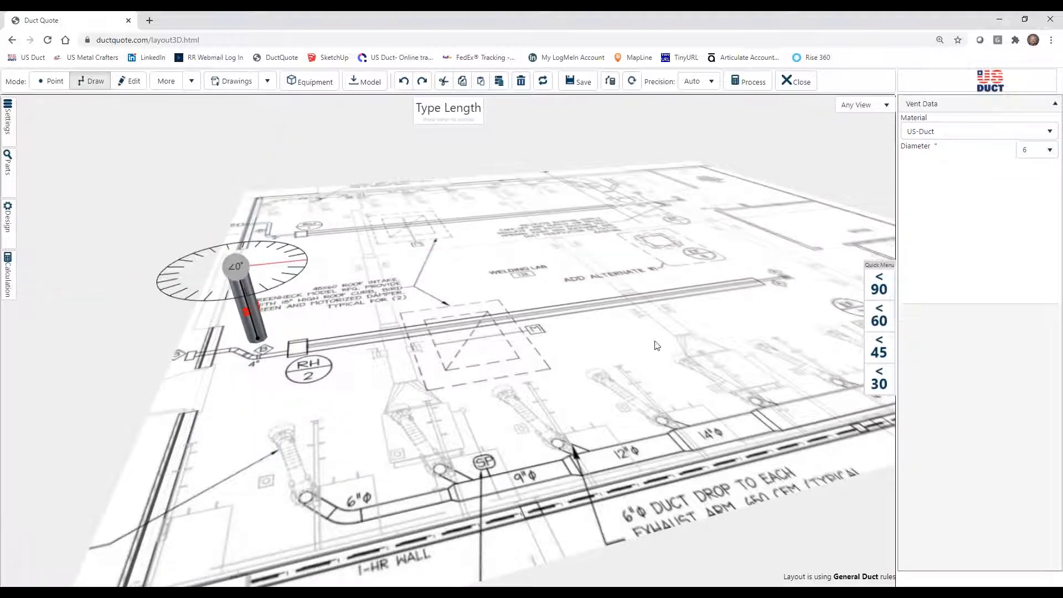
mouse_move(542, 352)
left_mouse_down()
mouse_move(520, 390)
mouse_move(512, 451)
mouse_move(629, 262)
left_mouse_up()
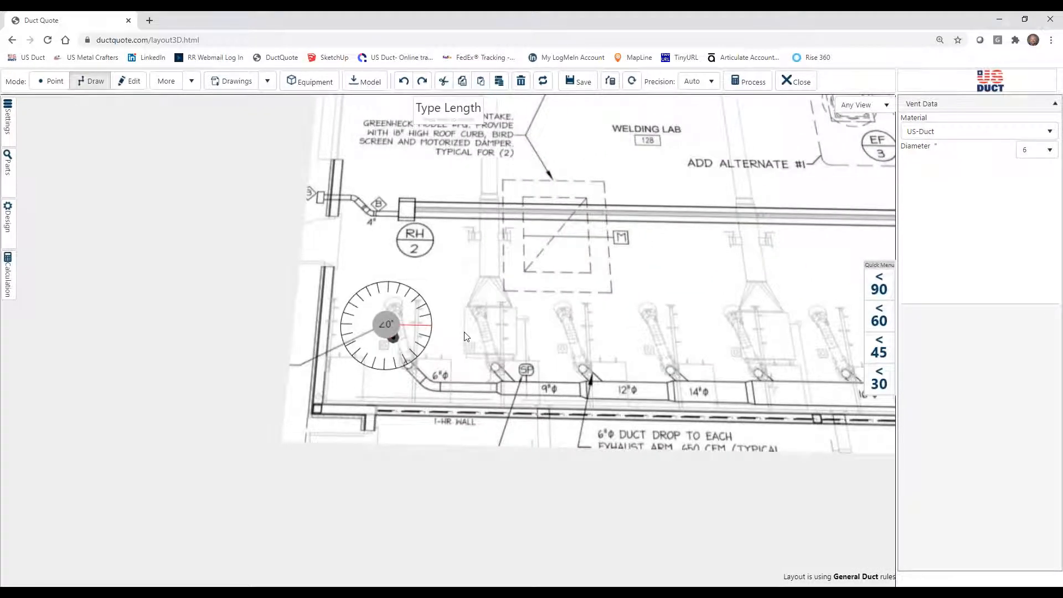
left_click(417, 356)
left_click_drag(414, 355, 425, 326)
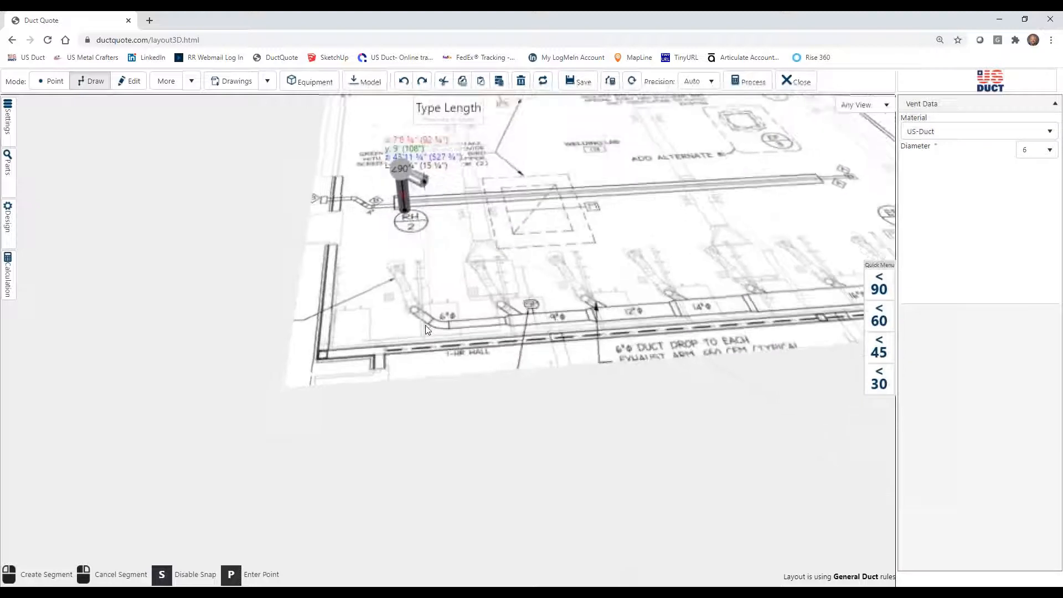
left_click_drag(433, 223, 422, 262)
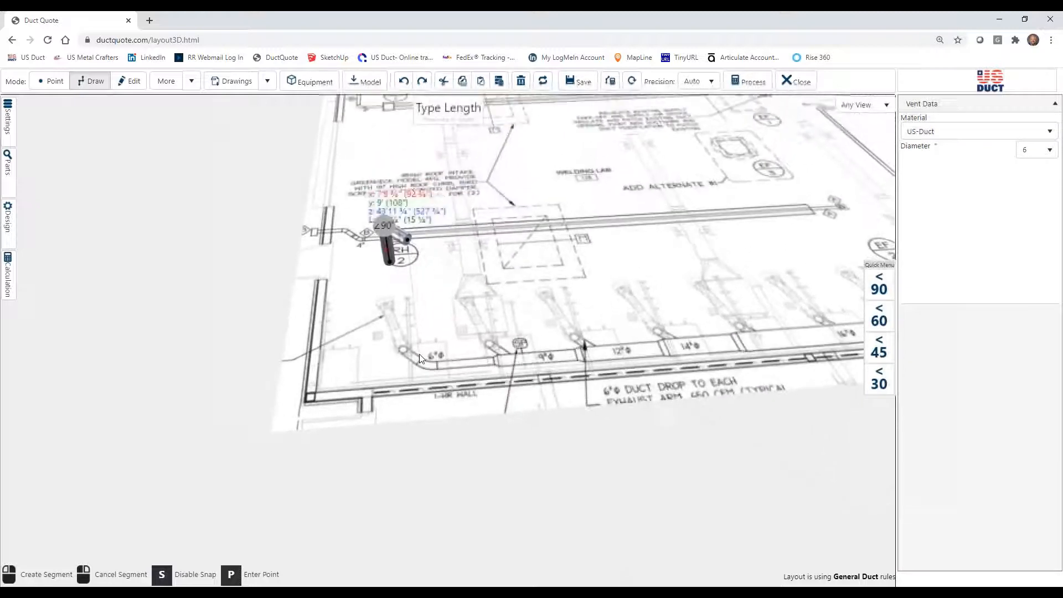
left_click(423, 241)
Draw the straight main duct about 31'5" long from the diagonal segment's end, parallel to the wall toward EF-2.
left_click_drag(563, 335, 255, 336)
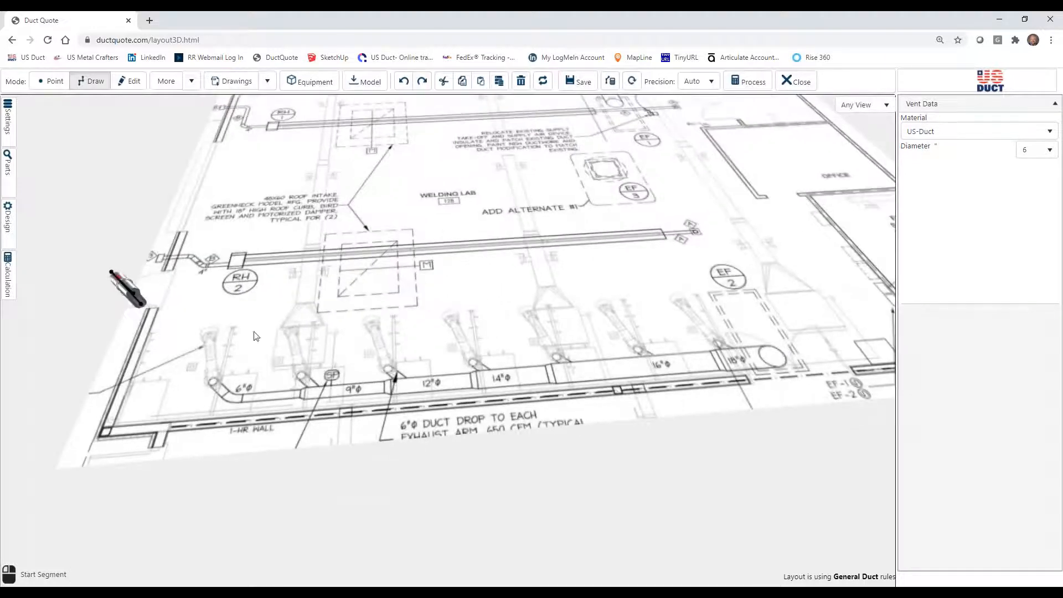
left_click(136, 293)
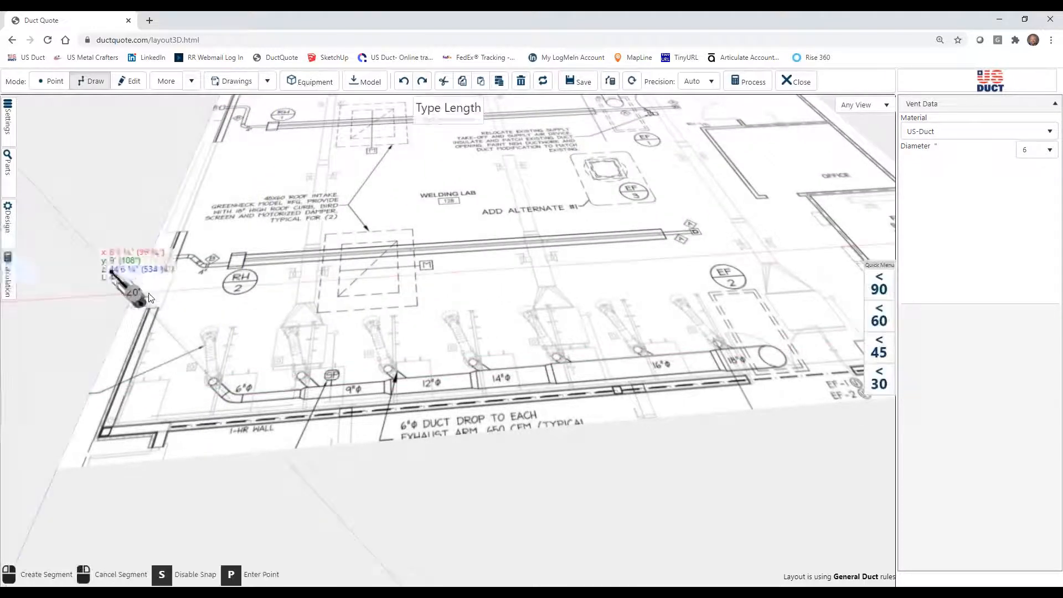
left_click_drag(671, 270, 478, 287)
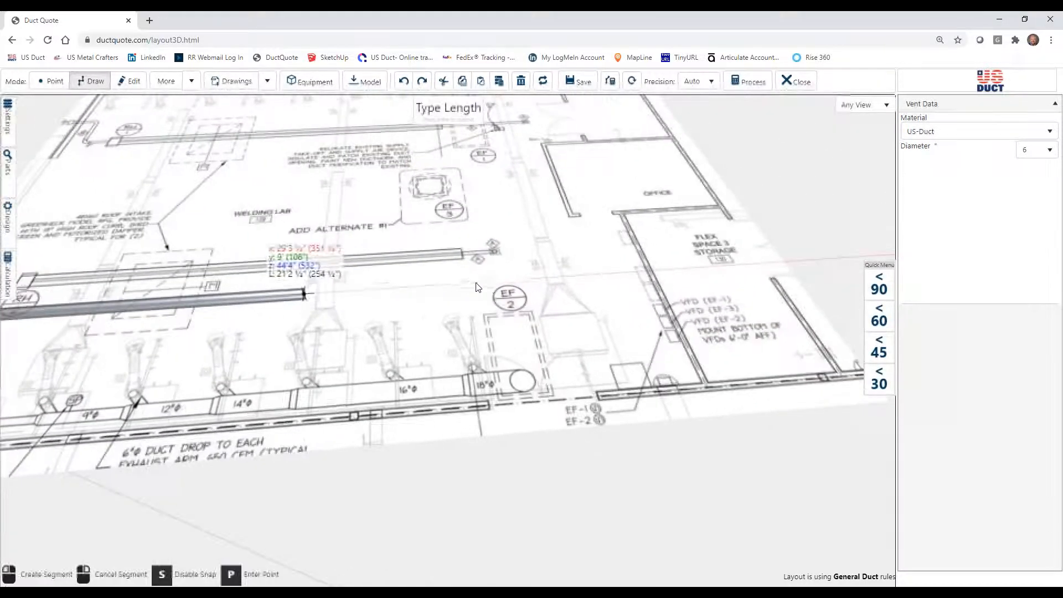
left_click(553, 281)
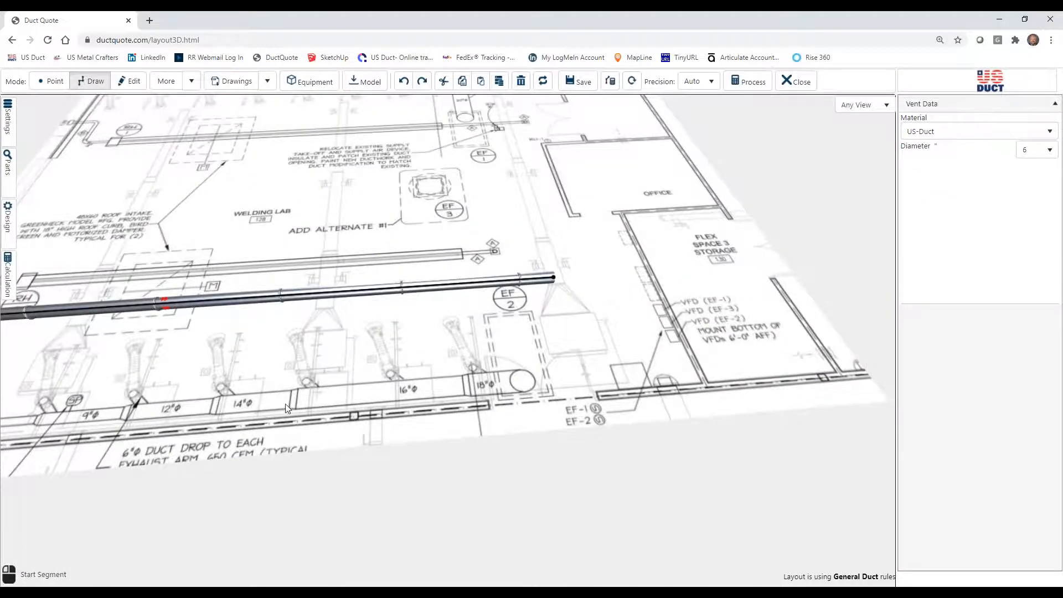
Draw a 45° branch about 1'9" long off the main duct, aligned with the first drop, breaking into the existing segment.
left_click_drag(554, 281, 512, 363)
left_click_drag(380, 372, 629, 365)
left_click_drag(559, 307, 542, 361)
left_click_drag(497, 324, 440, 361)
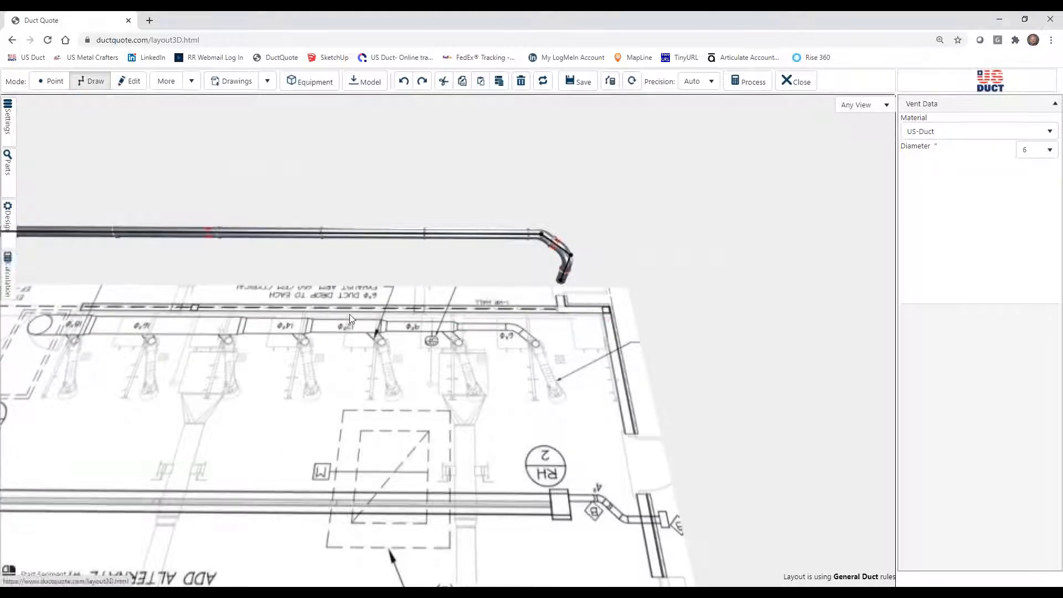
left_click(438, 234)
left_click(878, 358)
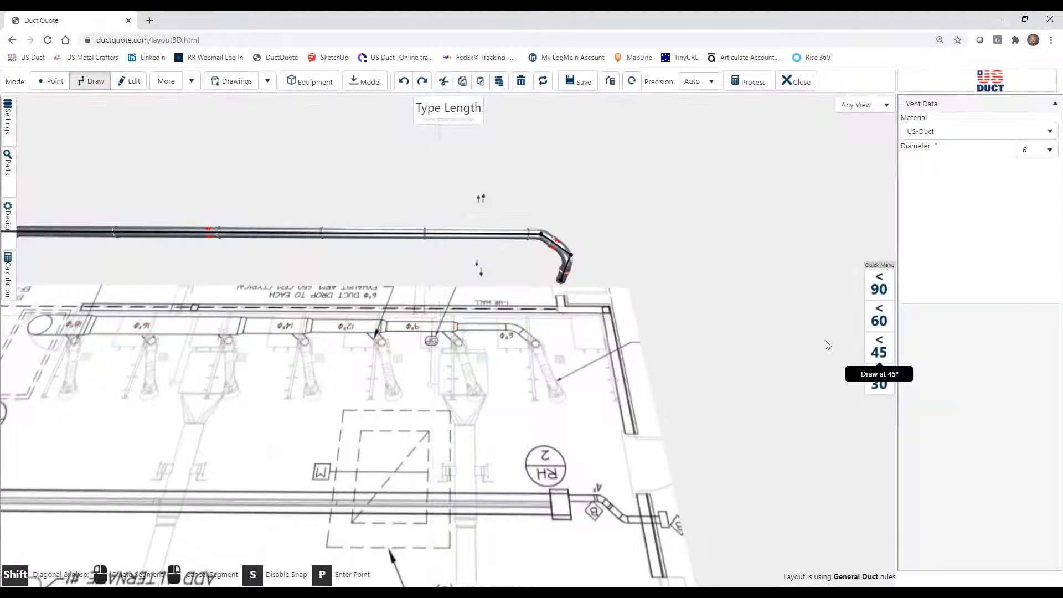
left_click(466, 259)
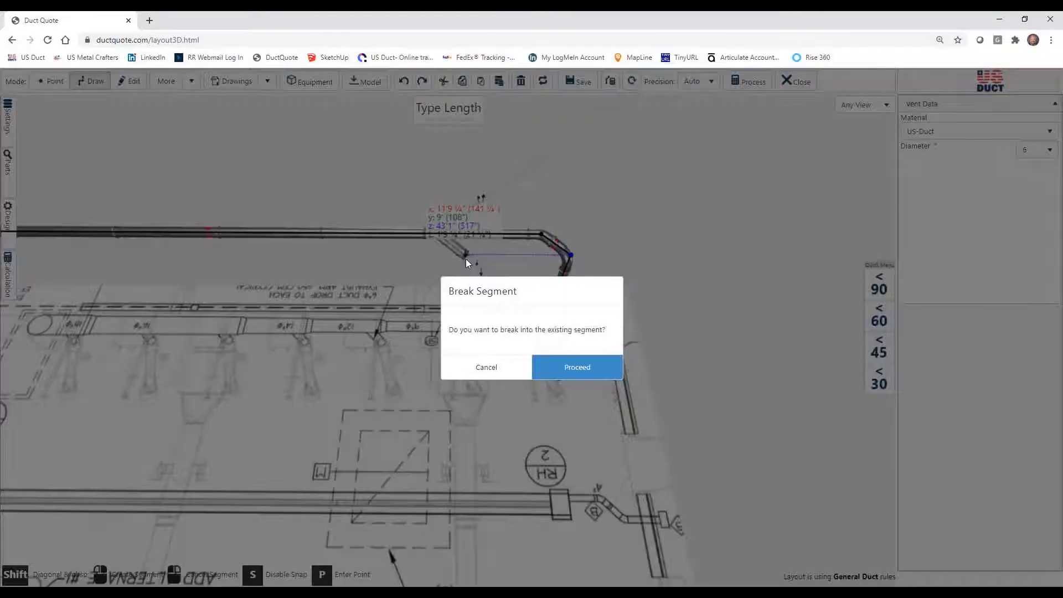
left_click(572, 372)
Clone the 24" vertical drop and attach the copy to the open end of the 45° branch.
left_click(130, 82)
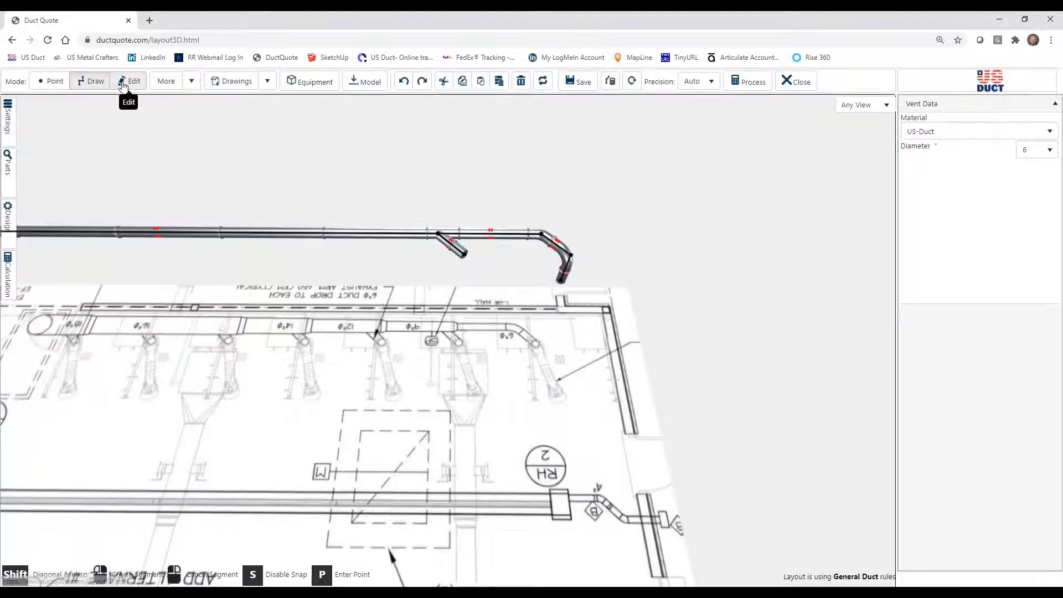
left_click(565, 280)
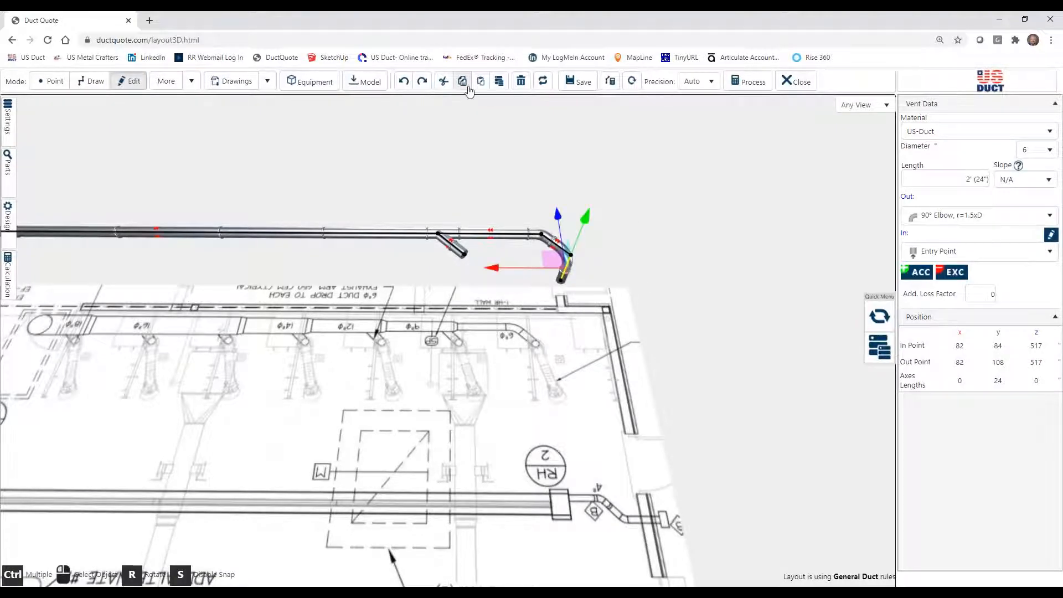
left_click(499, 82)
left_click_drag(506, 225, 452, 247)
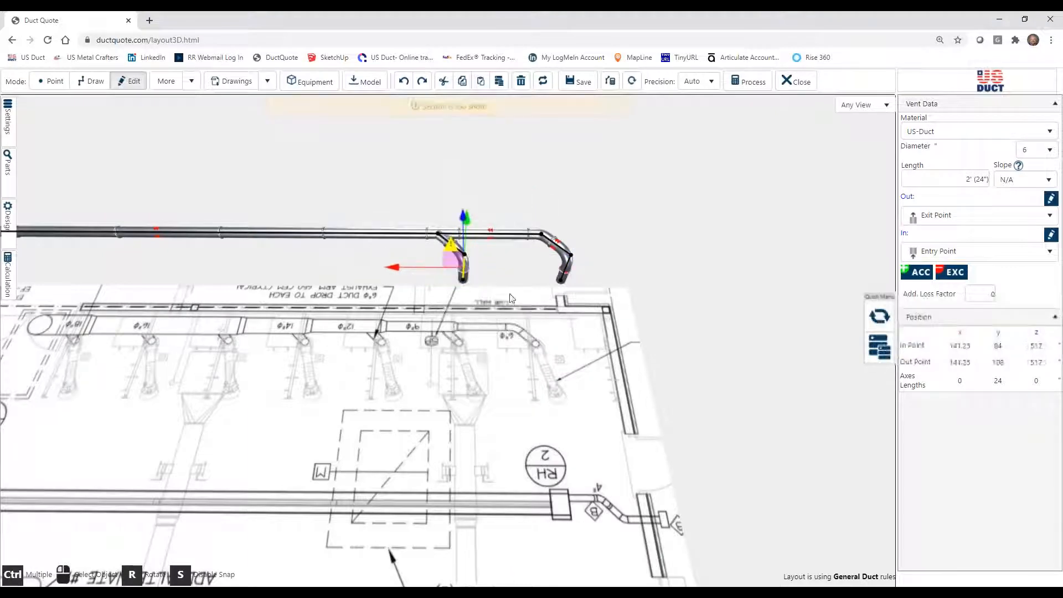
left_click(533, 301)
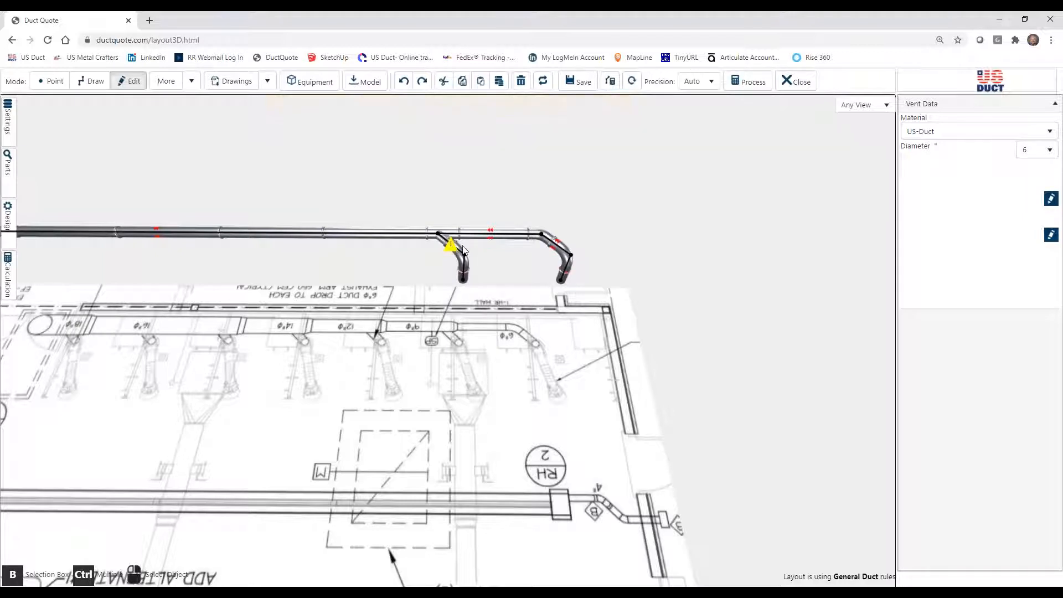
Clone the 45° branch together with its vertical drop and join the copy to the main as the third drop, breaking the segment.
left_click(461, 248)
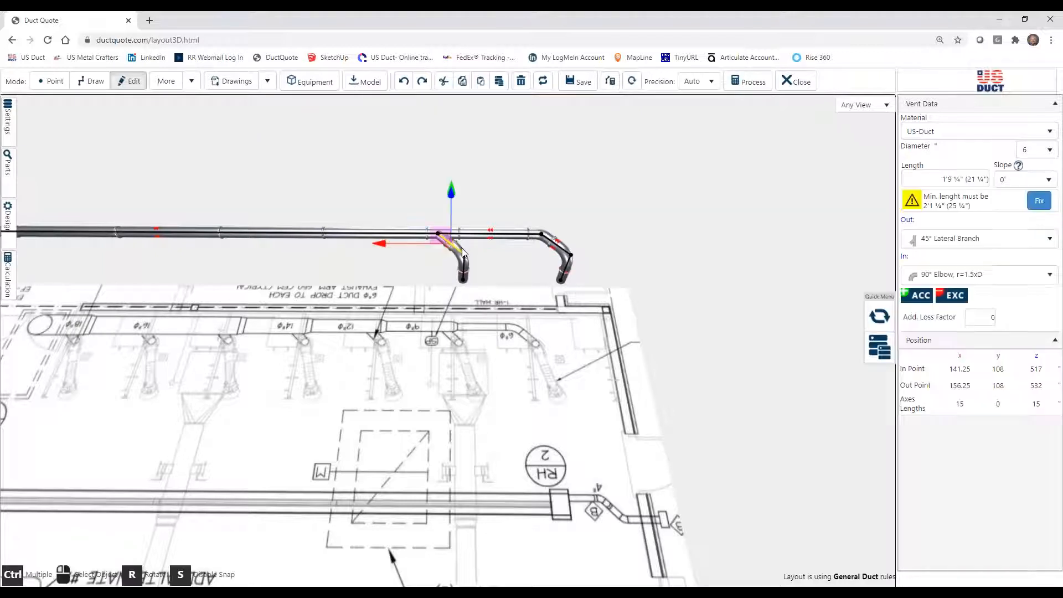
left_click(467, 282)
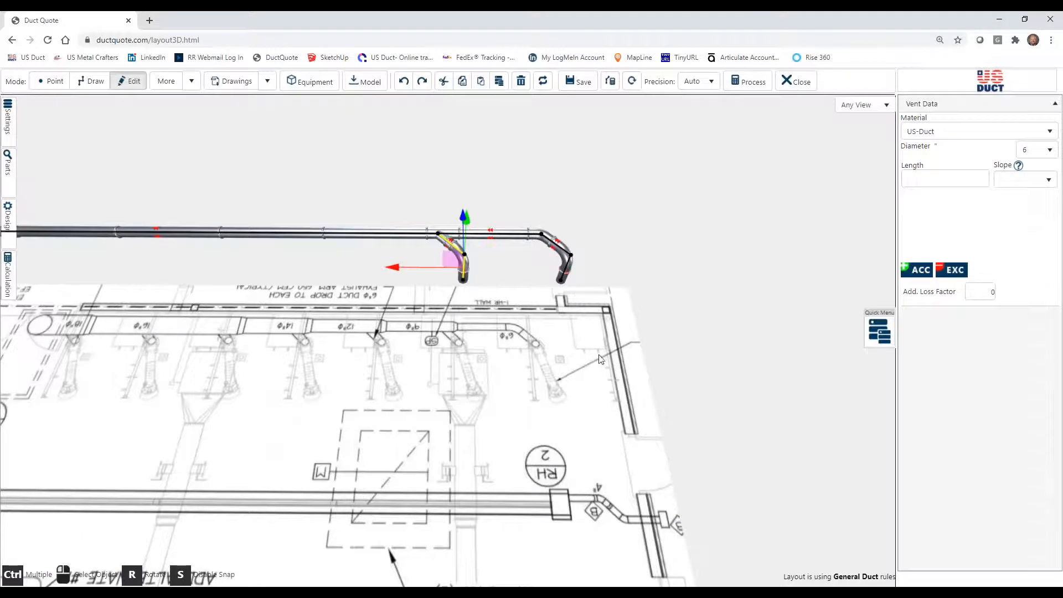
left_click(499, 81)
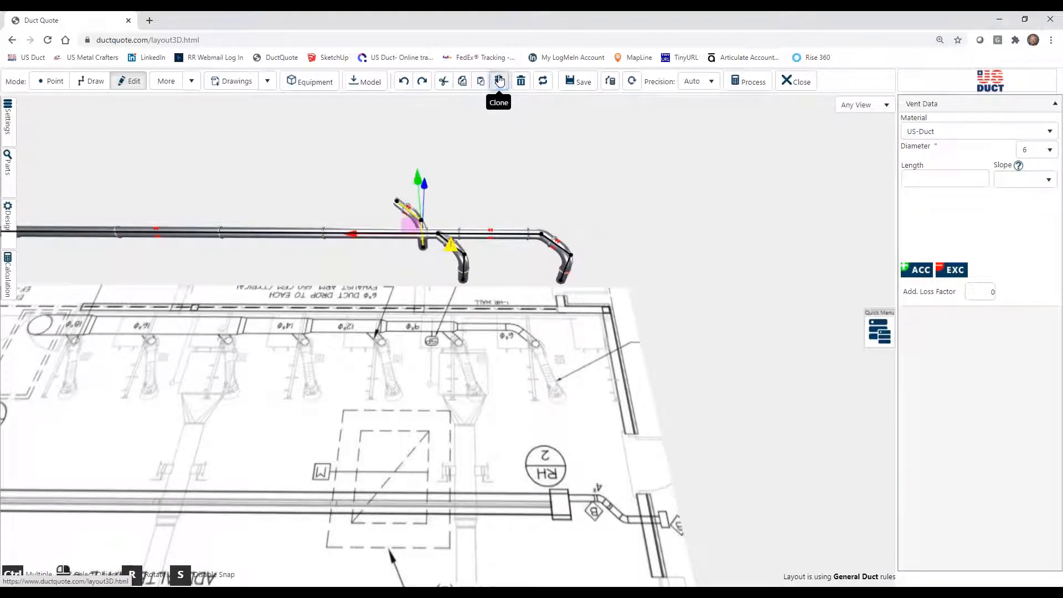
left_click_drag(386, 245, 347, 262)
left_click(564, 372)
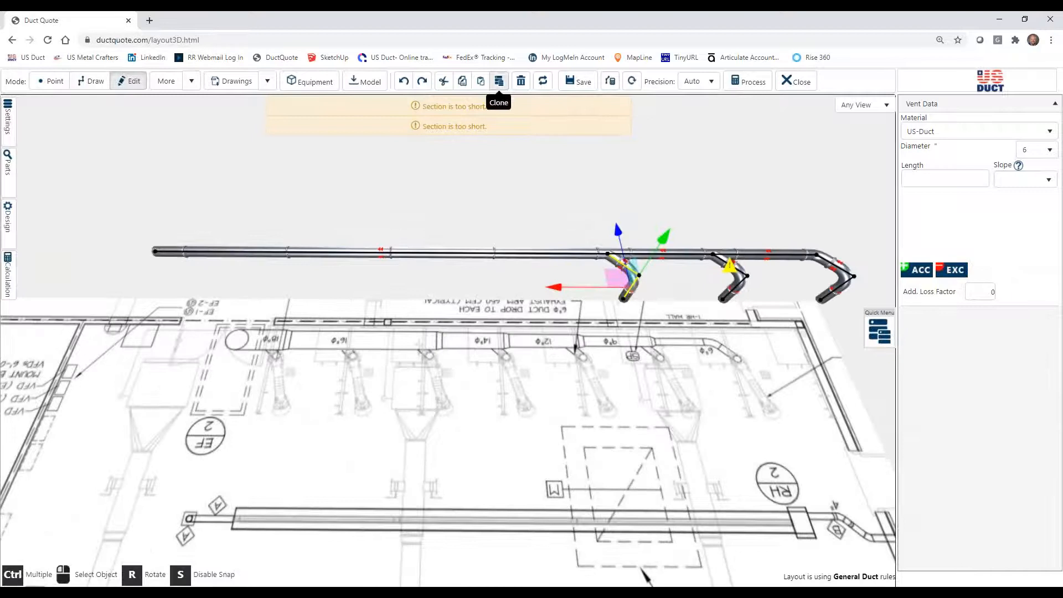
Add the fourth and fifth drops by cloning the branch assembly twice and breaking each copy into the main duct at even spacing.
left_click(498, 80)
mouse_move(558, 226)
left_mouse_down()
mouse_move(557, 252)
mouse_move(499, 263)
left_mouse_up()
left_click(554, 370)
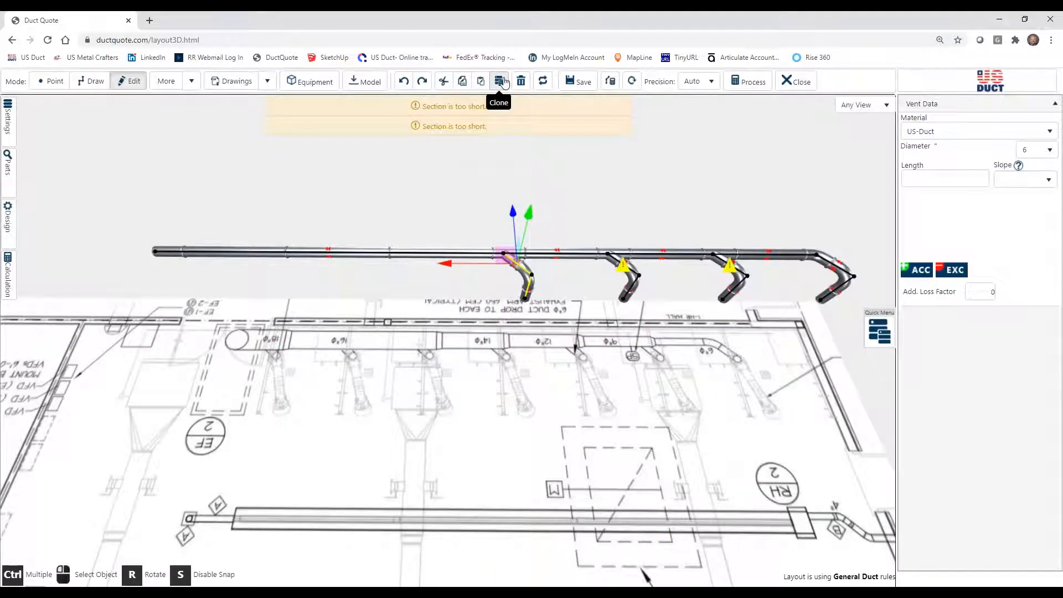
key("ctrl+z")
left_click_drag(464, 228, 402, 260)
left_click(562, 366)
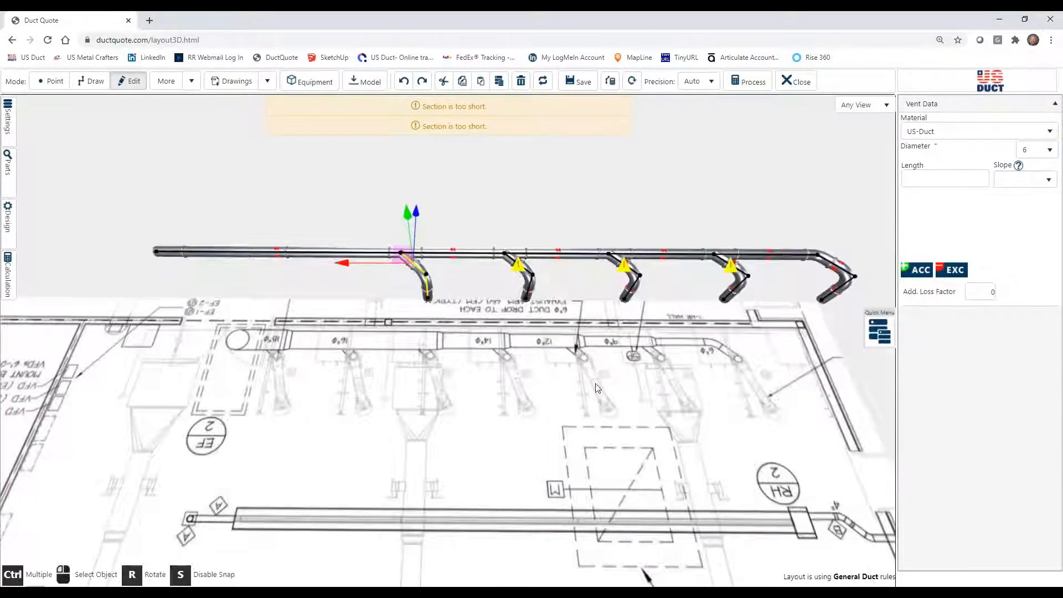
Clone the branch assembly two more times for the sixth and seventh drops, breaking each copy into the main toward its EF-2 end.
left_click_drag(598, 389, 681, 387)
left_click(500, 82)
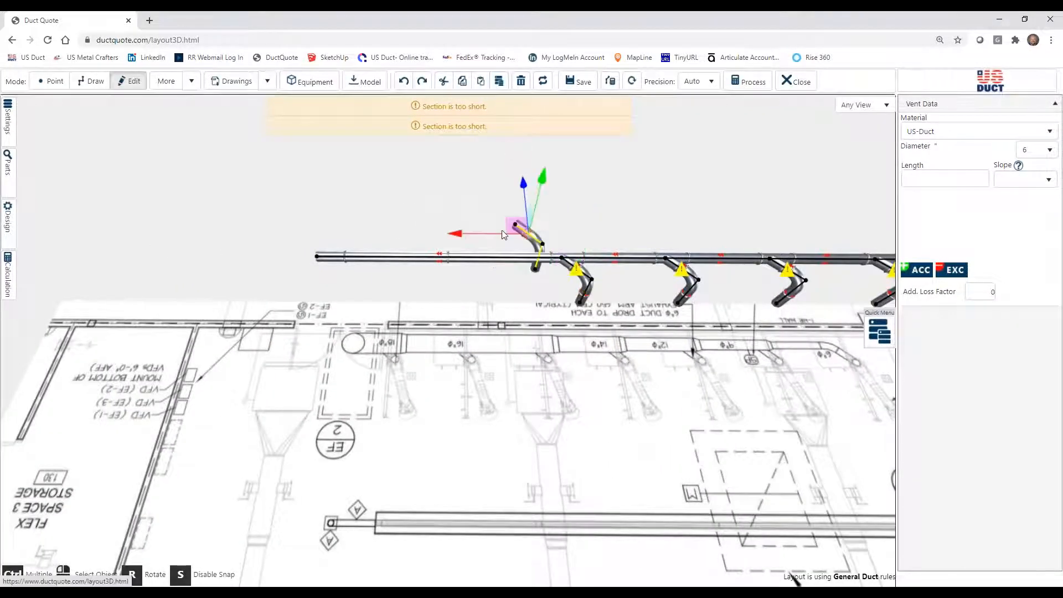
mouse_move(510, 230)
left_mouse_down()
mouse_move(500, 268)
mouse_move(456, 271)
left_mouse_up()
left_click(581, 371)
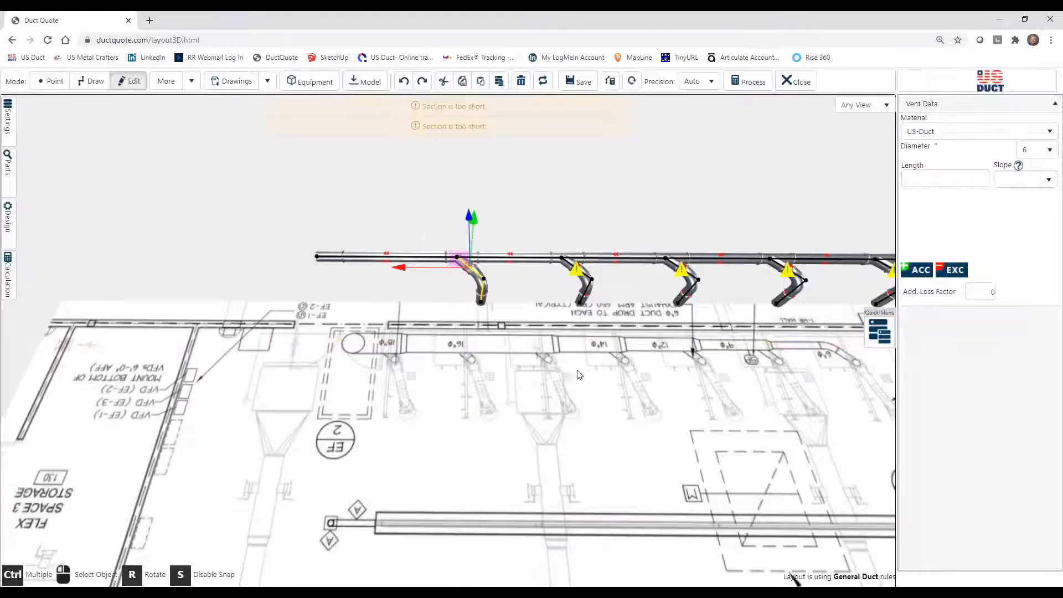
left_click(498, 81)
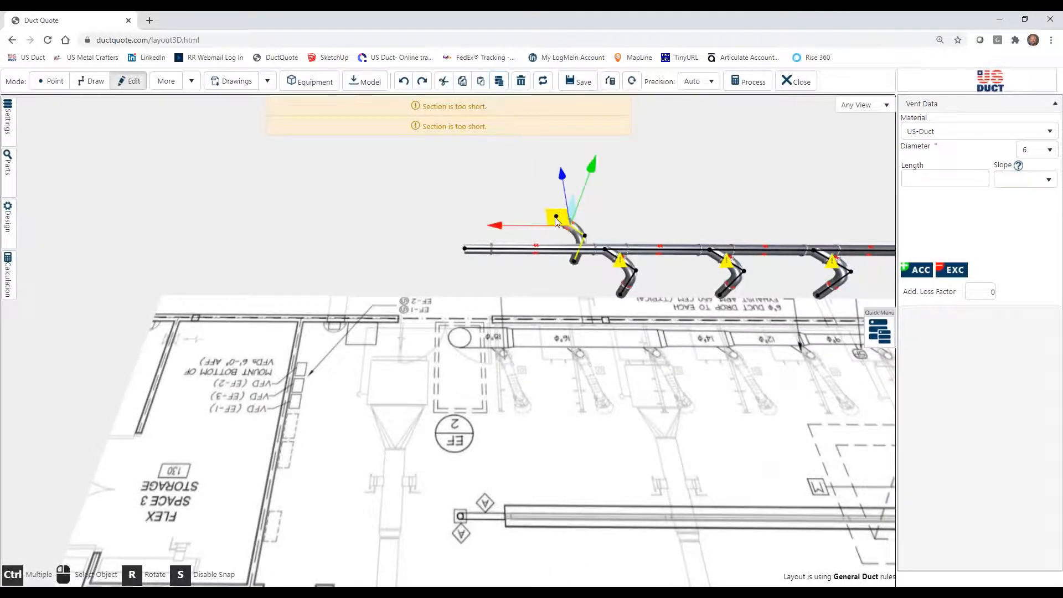
mouse_move(559, 234)
left_mouse_down()
mouse_move(540, 265)
mouse_move(500, 261)
left_mouse_up()
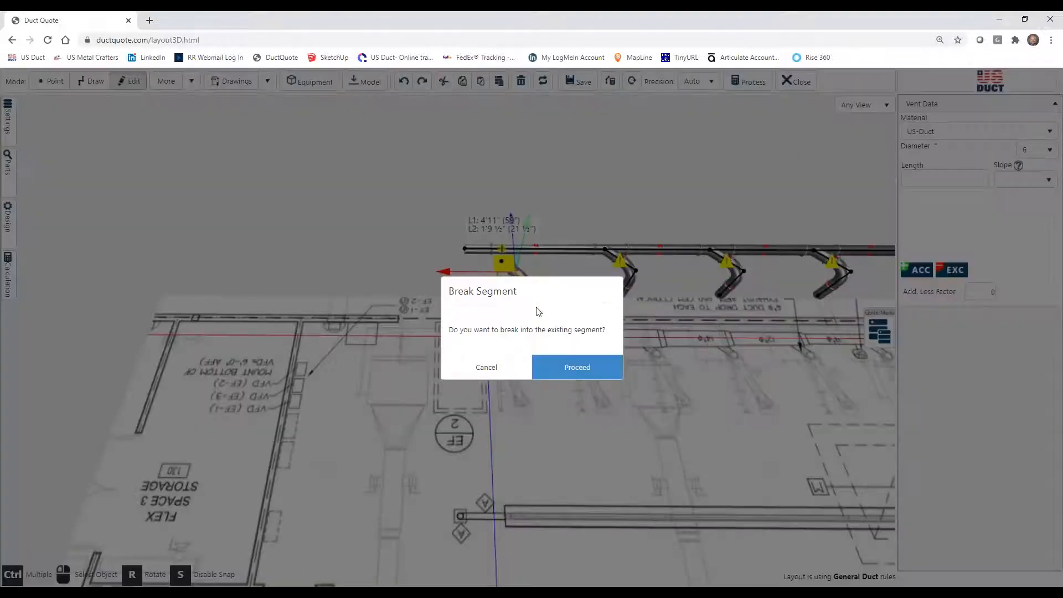
left_click(576, 366)
left_click_drag(716, 384, 493, 397)
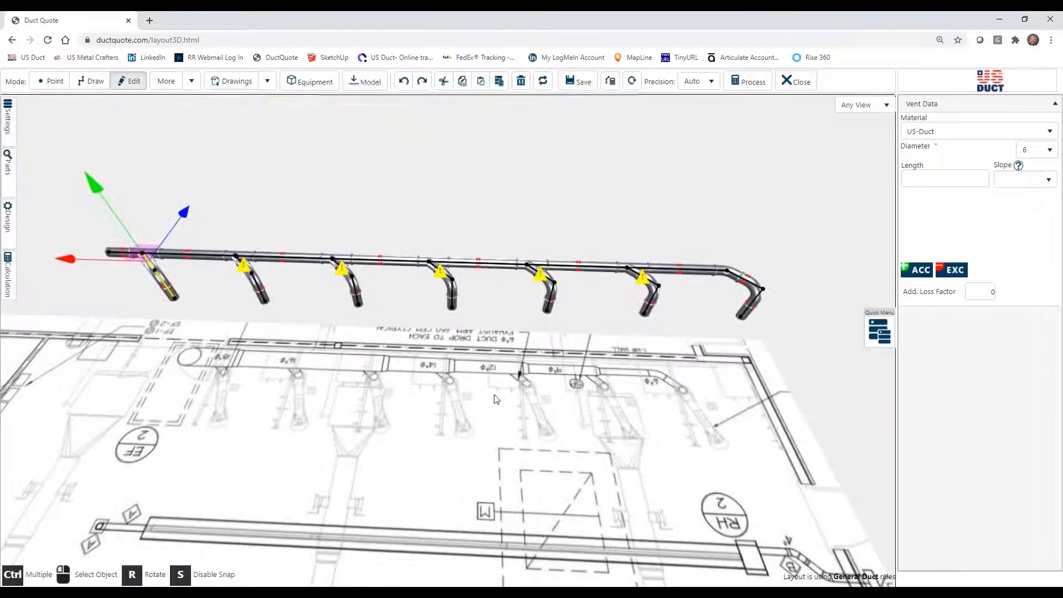
Run the duct calculation with a target velocity of 3000 FPM and open ends set to Automatic, then dismiss the results.
left_click(496, 399)
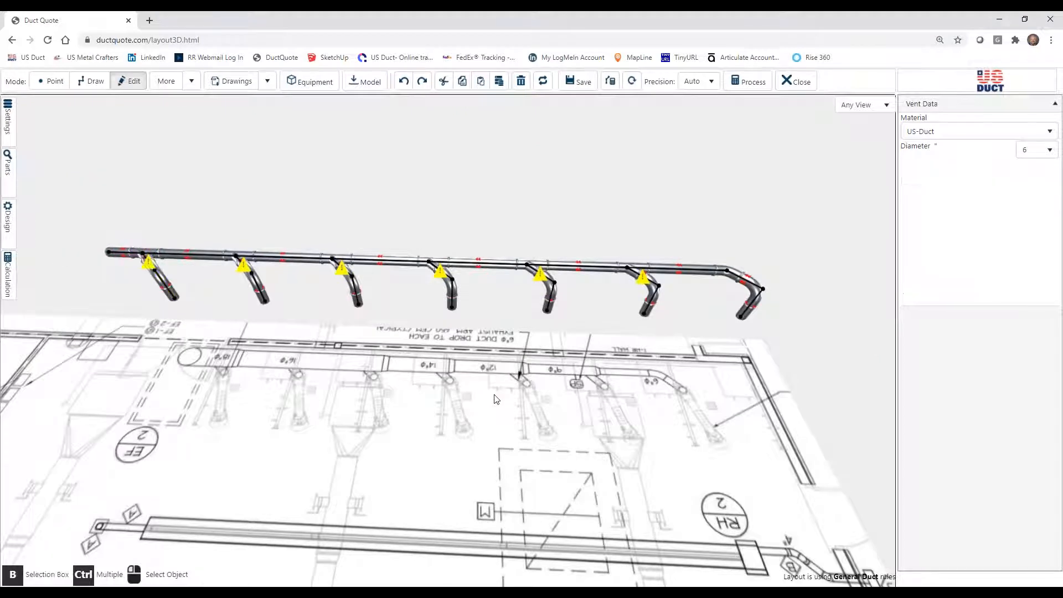
left_click(8, 274)
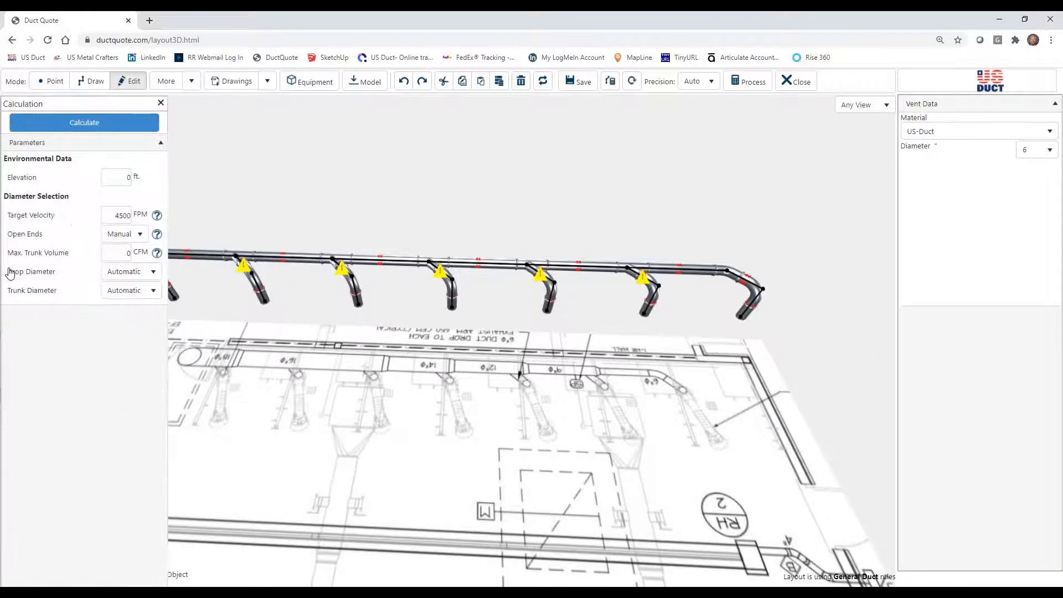
double_click(119, 215)
left_click(142, 237)
left_click(125, 253)
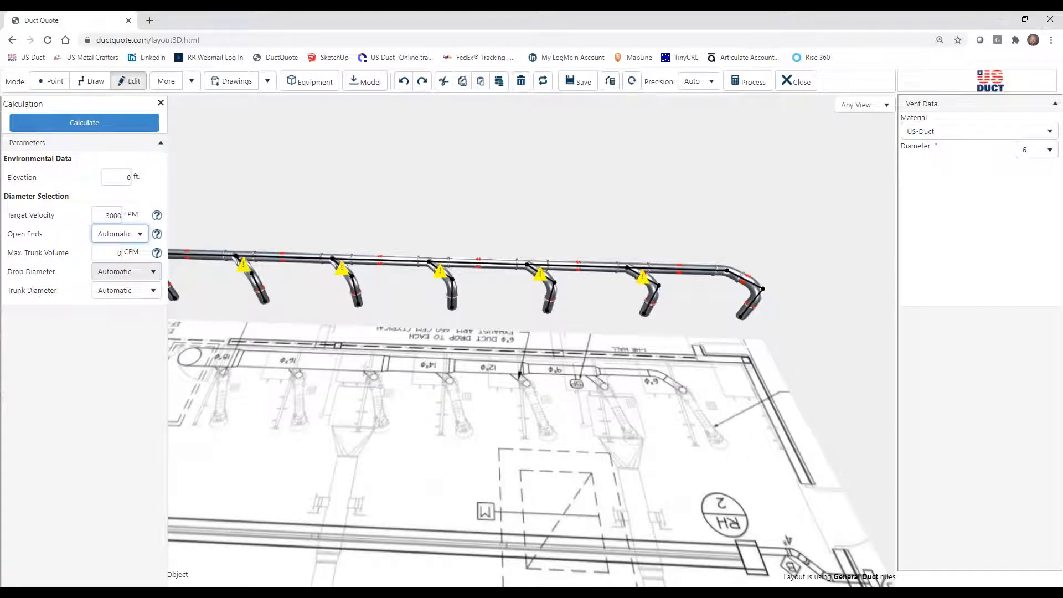
left_click(116, 127)
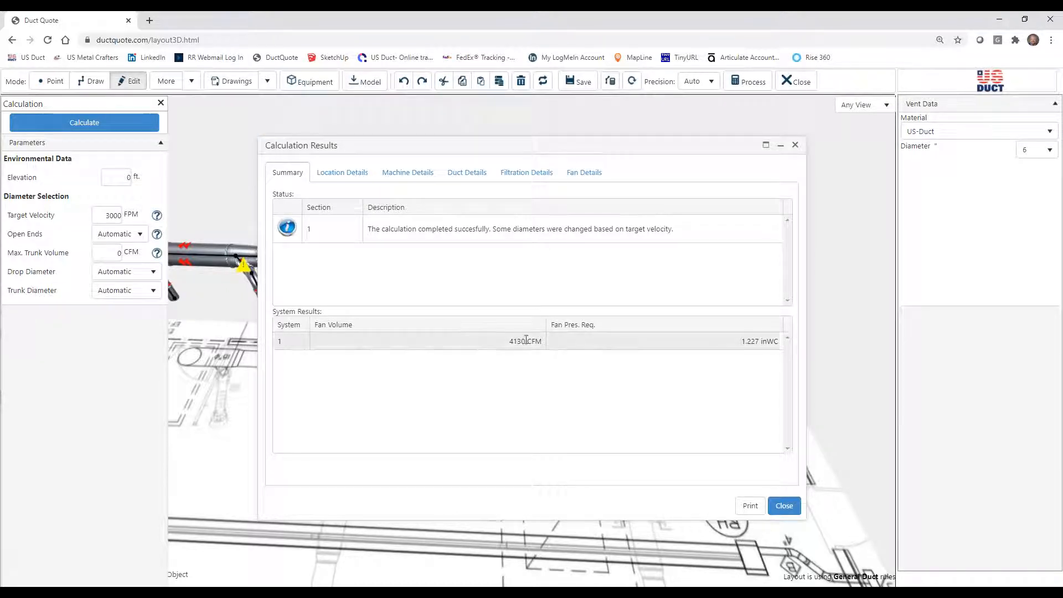
left_click(781, 508)
left_click_drag(355, 411, 497, 431)
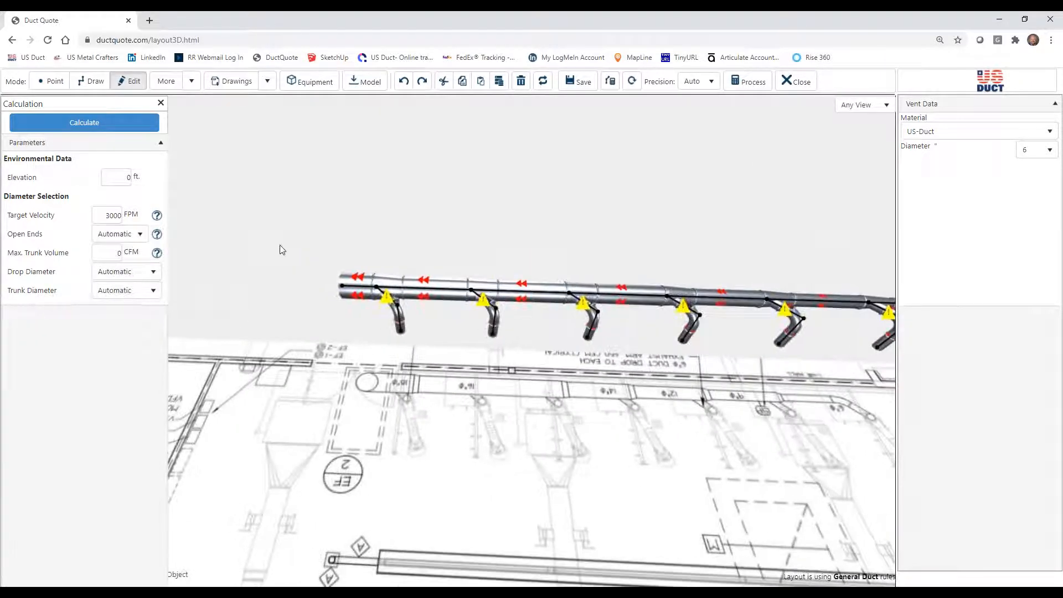
left_click(161, 103)
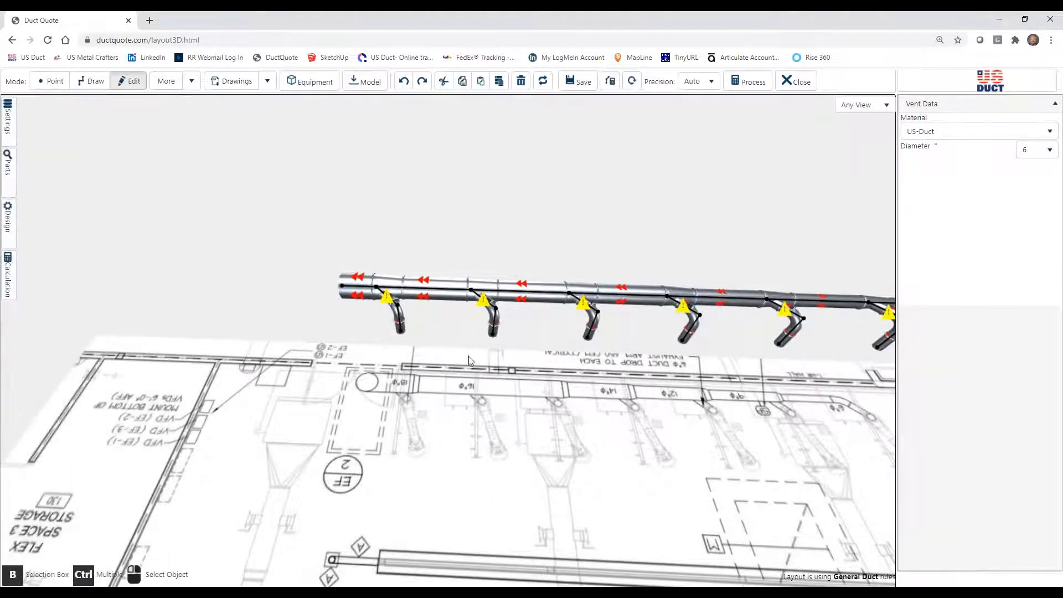
Check the calculated diameter of the main's end segment near EF-2 against the floor plan.
left_click(292, 284)
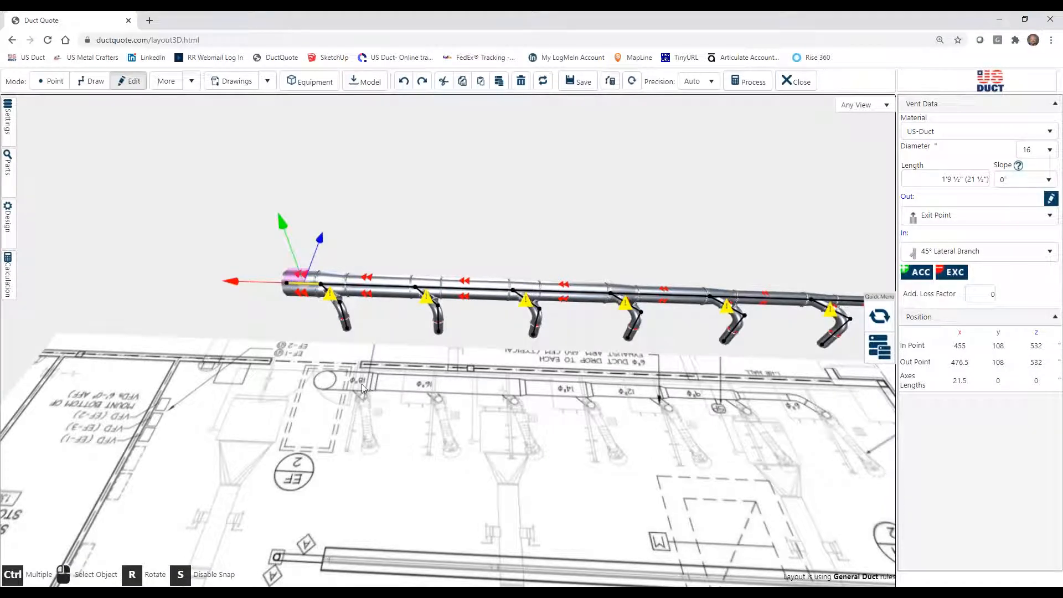
left_click_drag(518, 410, 472, 410)
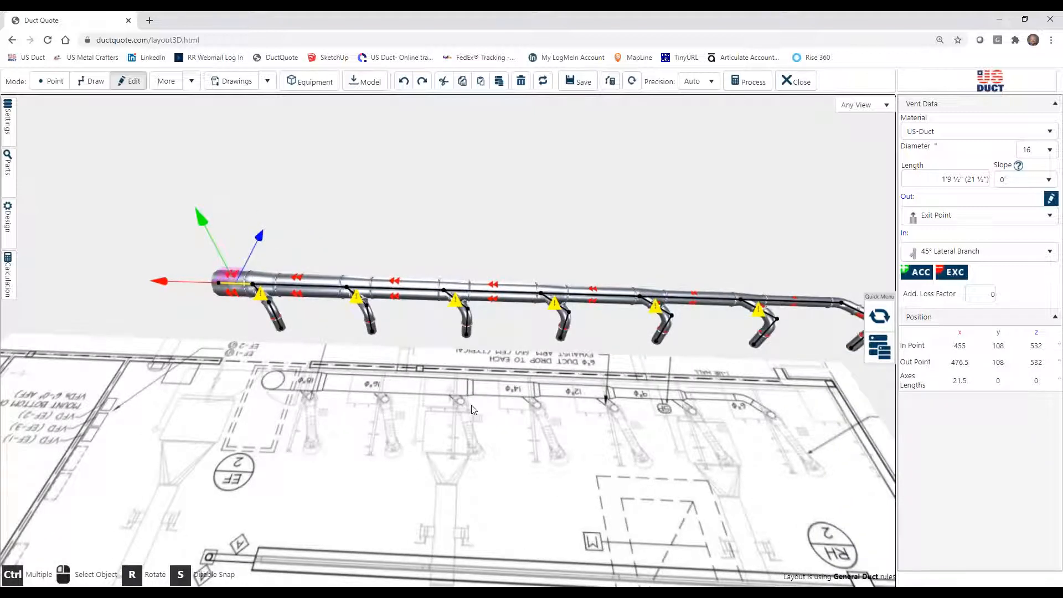
left_click(472, 410)
Fix the too-short 45° branch nearest EF-2 by lengthening it to 2'7 ½" and shifting the downstream sections.
scroll(512, 430, "up", 5)
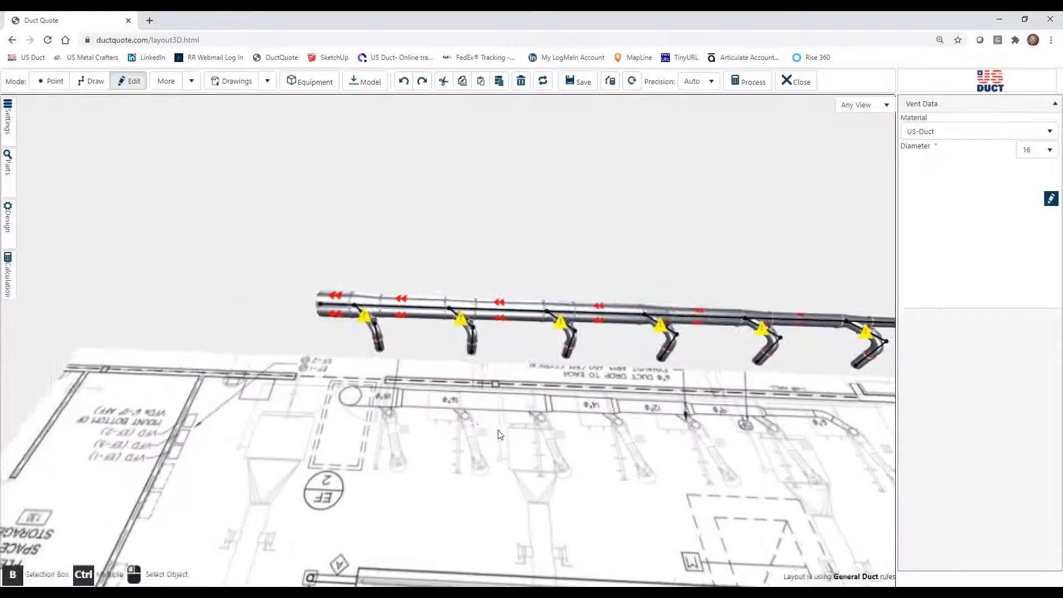
scroll(513, 431, "up", 2)
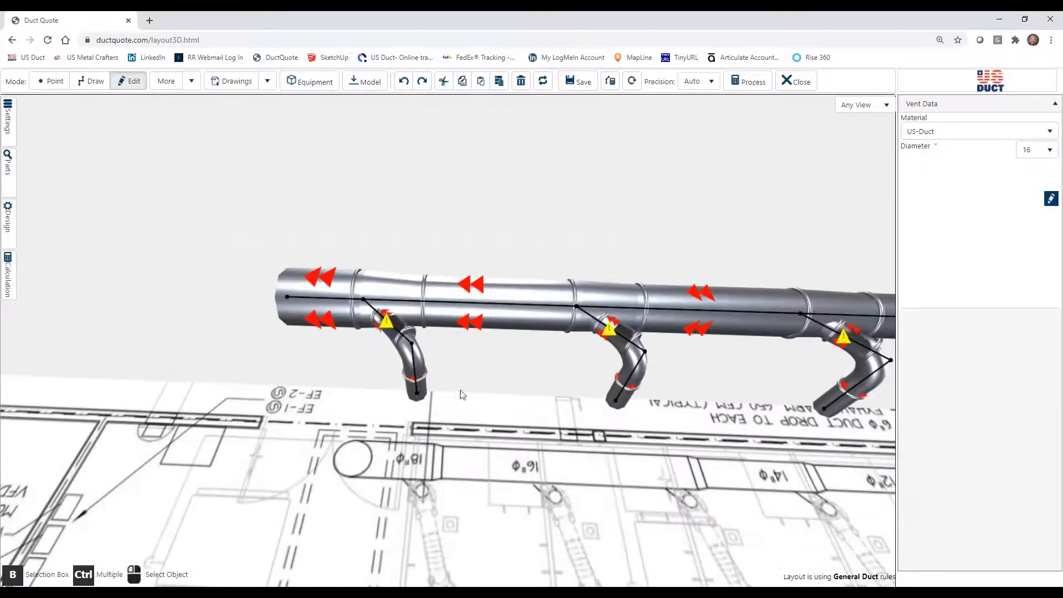
left_click(397, 330)
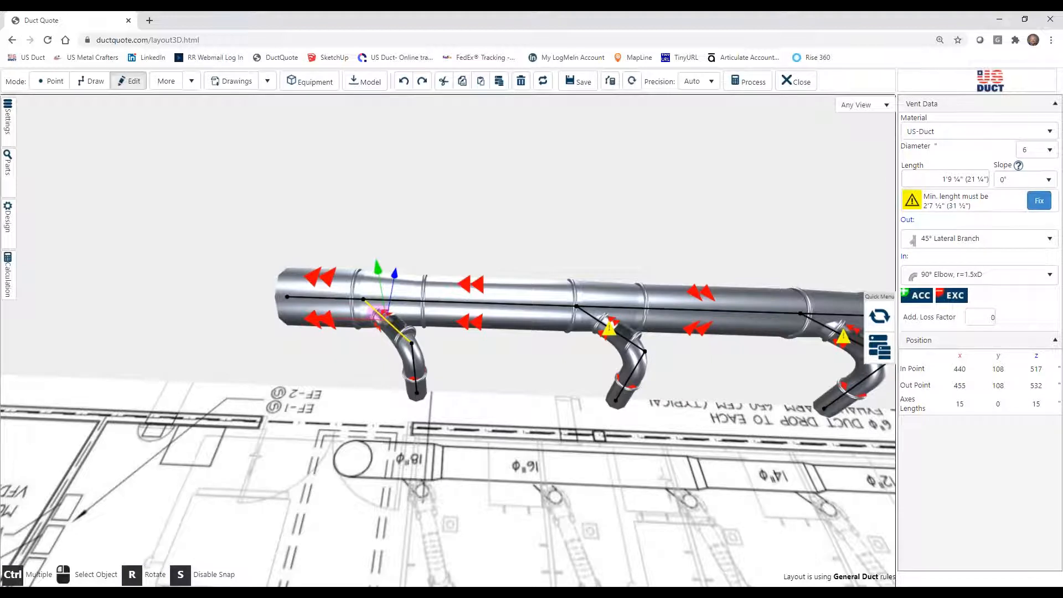
left_click(1039, 203)
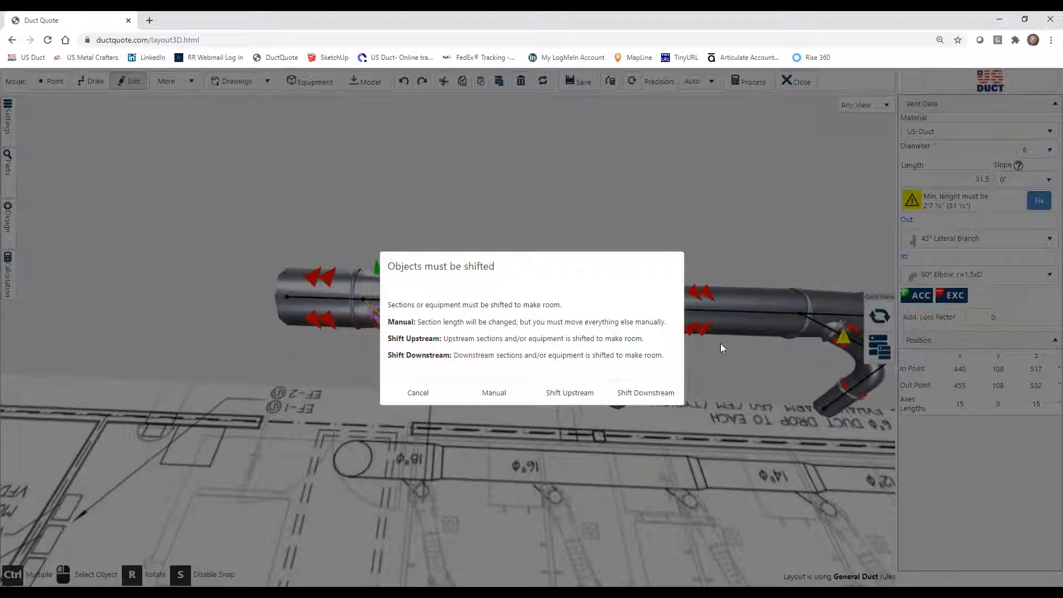
left_click(645, 393)
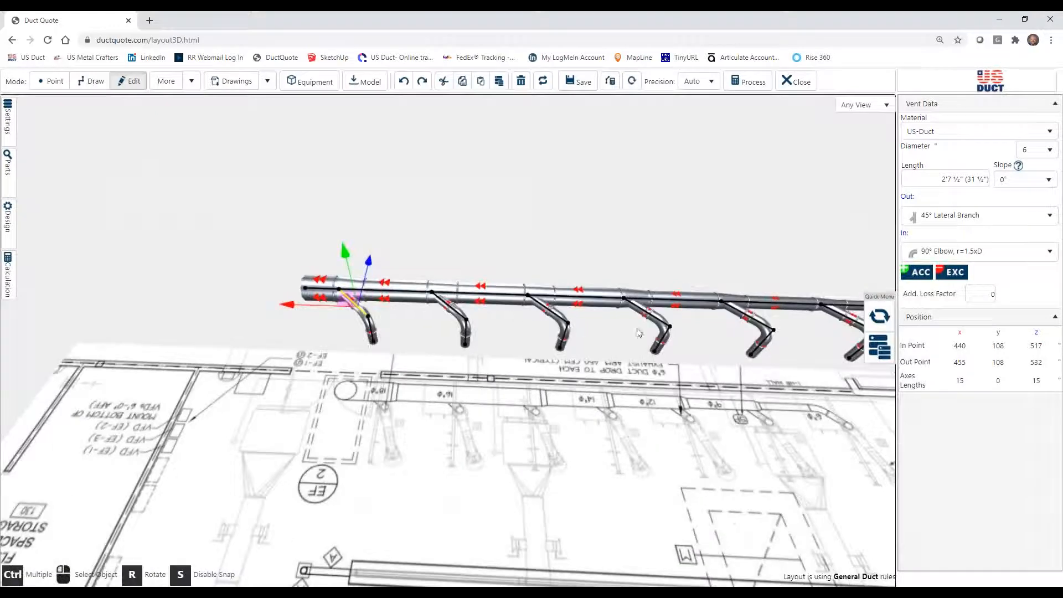
Draw a 10' vertical riser upward from the open end of the main at EF-2.
mouse_move(740, 466)
left_mouse_down()
mouse_move(731, 452)
mouse_move(506, 444)
mouse_move(736, 458)
left_mouse_up()
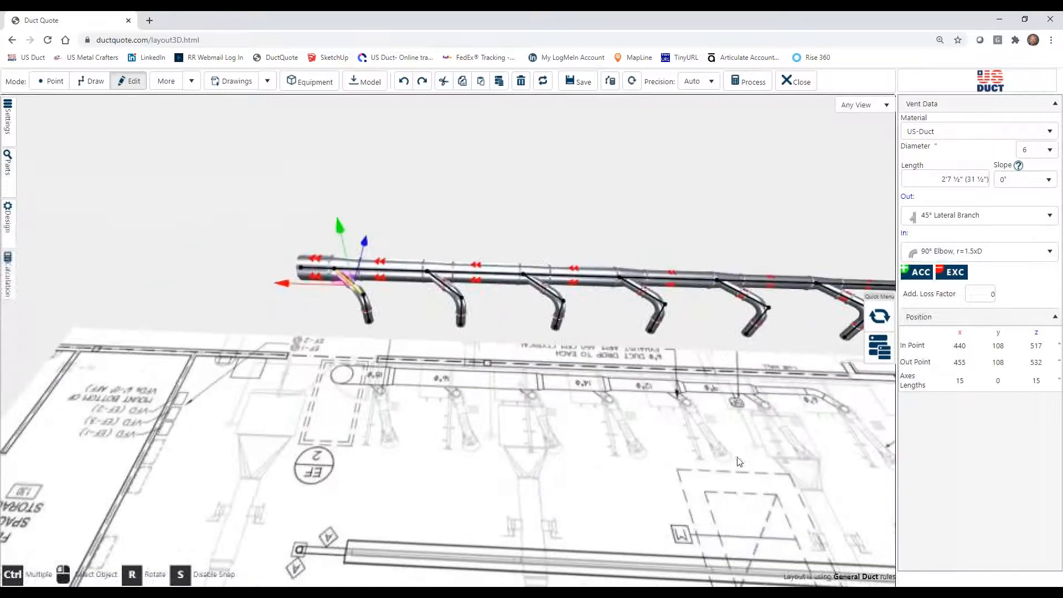
left_click_drag(588, 454, 652, 443)
left_click_drag(506, 443, 707, 441)
left_click_drag(700, 277, 629, 419)
left_click(601, 390)
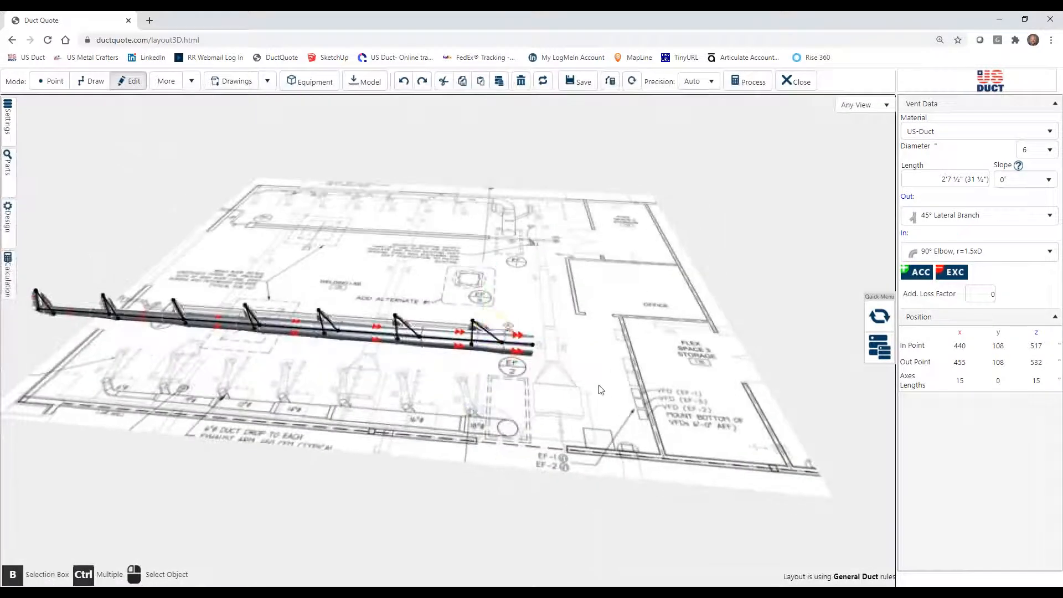
left_click(89, 82)
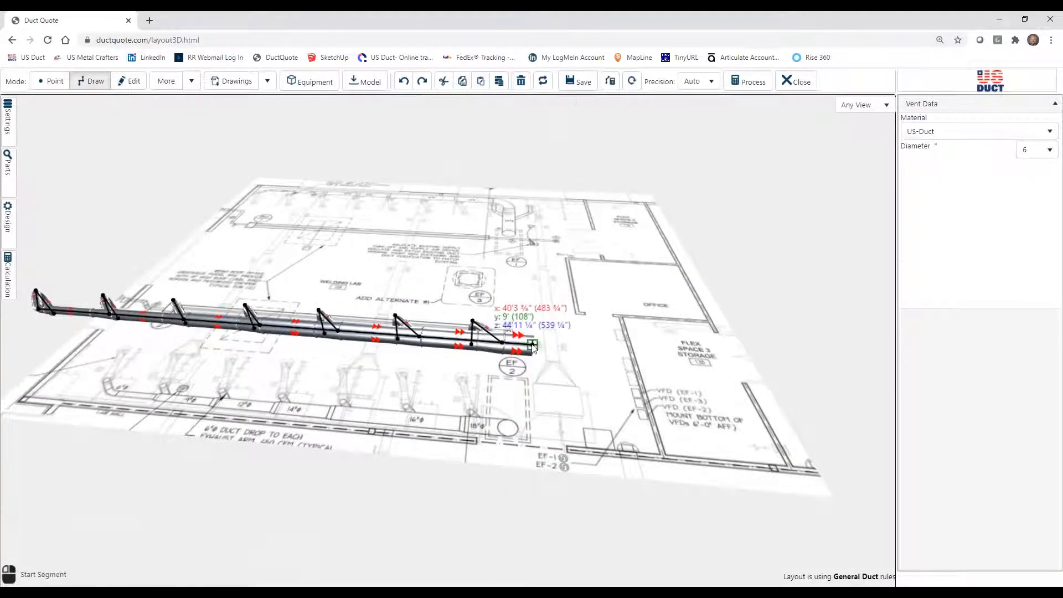
left_click(533, 346)
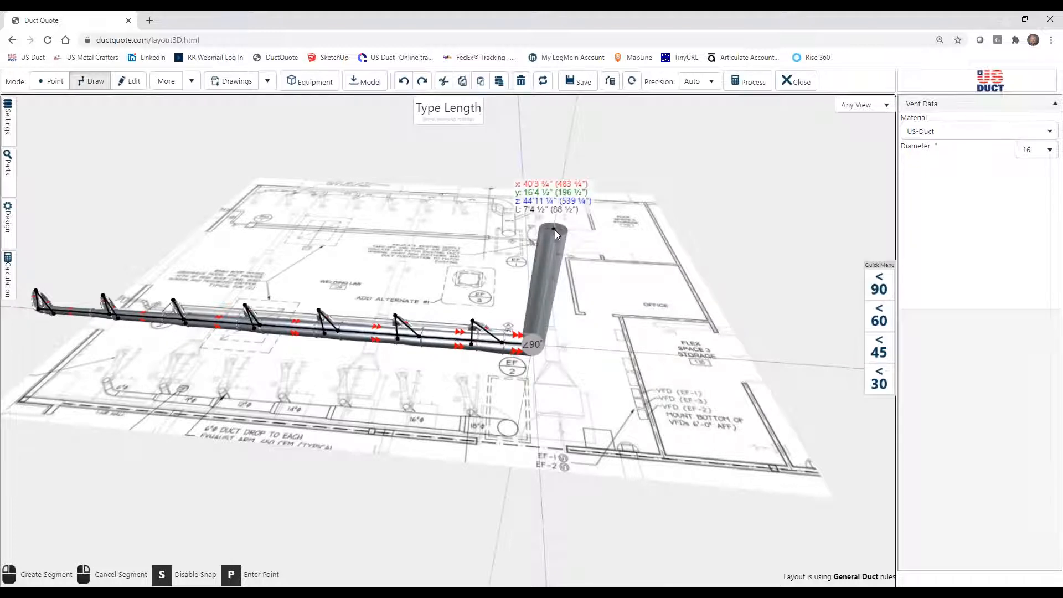
type("10")
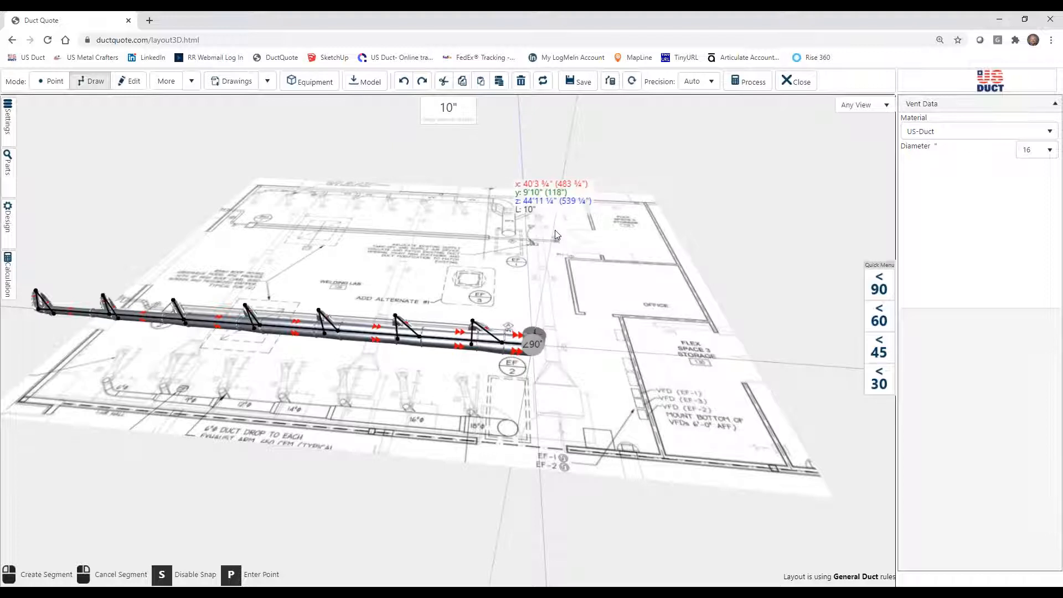
key("Return")
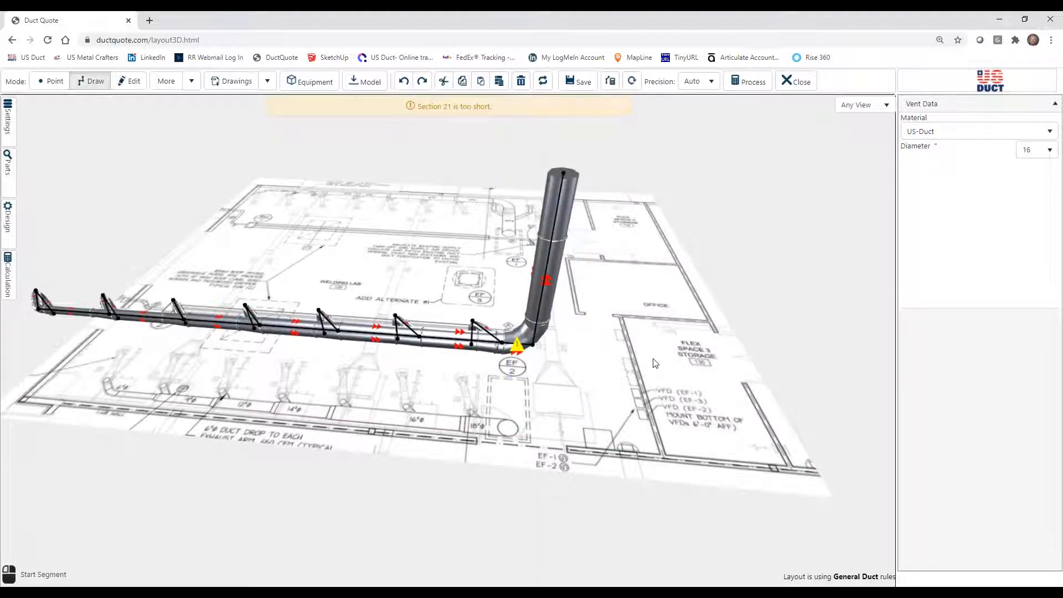
Fix the too-short main segment before the riser elbow by extending it to 2'3 ¼" and shifting the downstream sections.
scroll(655, 363, "up", 2)
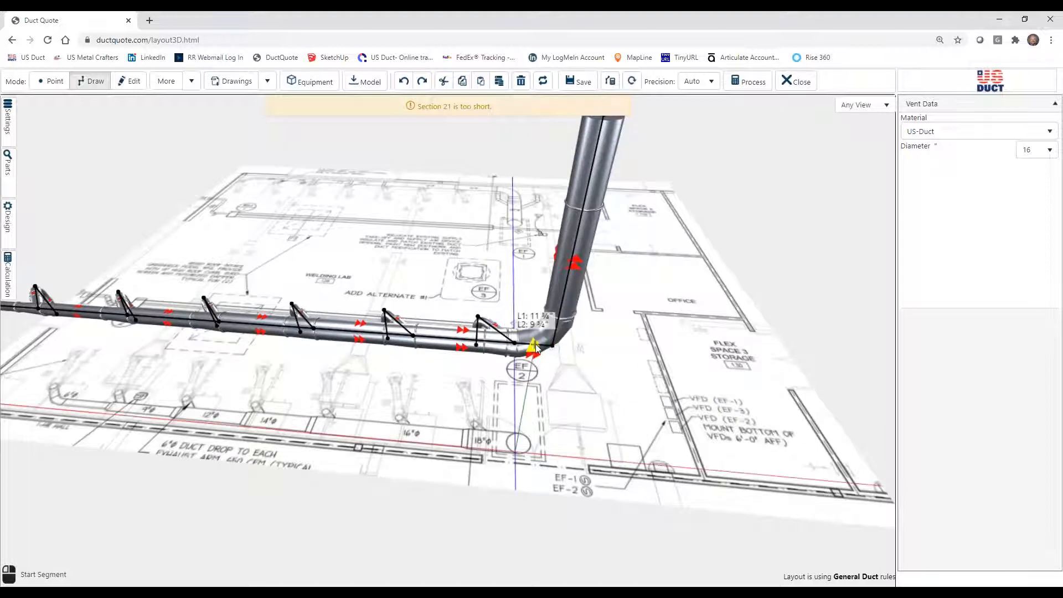
left_click(129, 82)
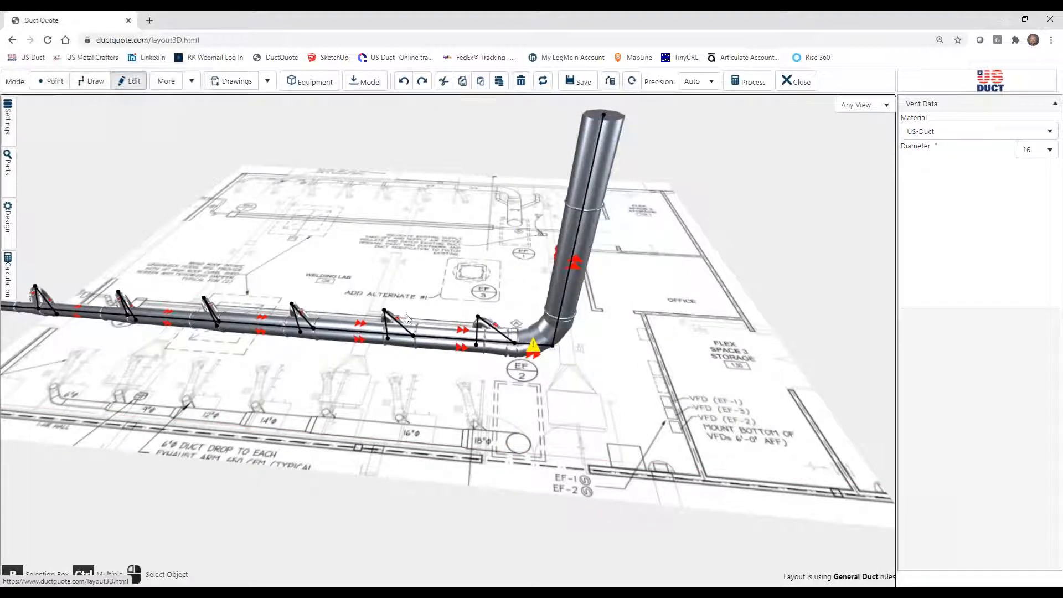
left_click(529, 348)
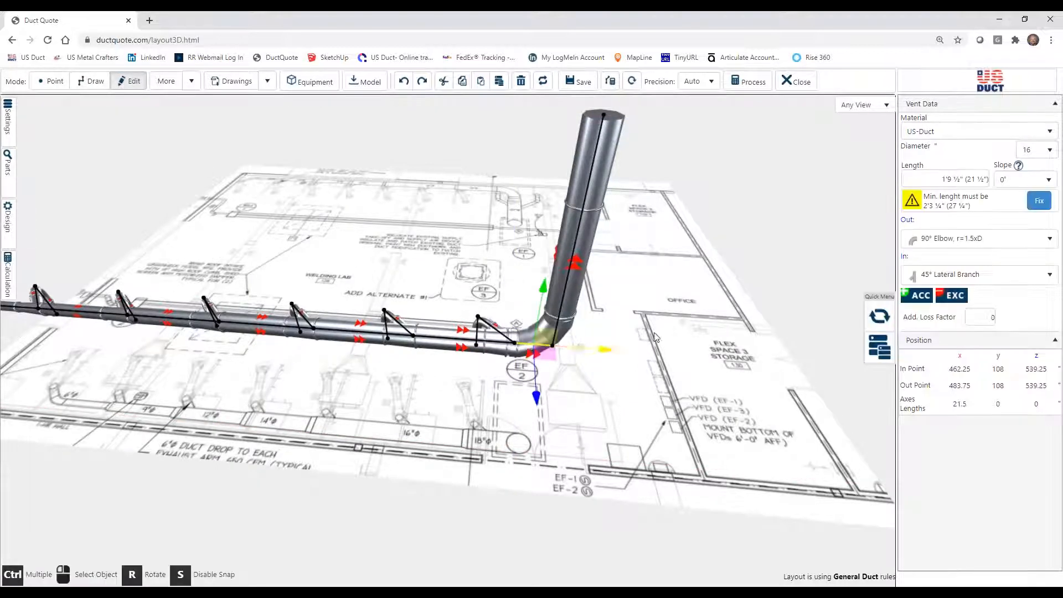
left_click(1039, 202)
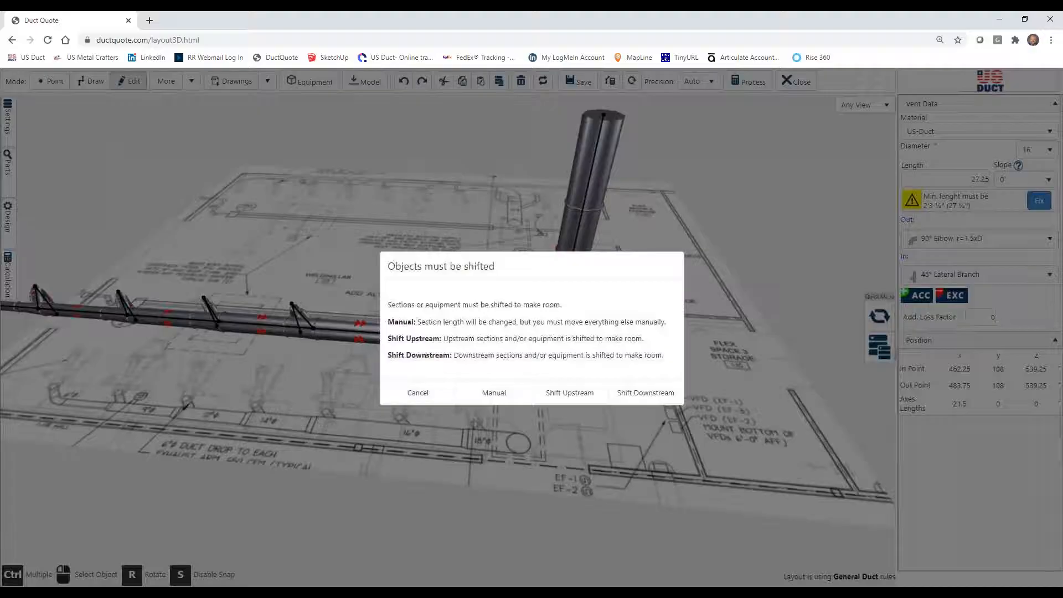
left_click(642, 392)
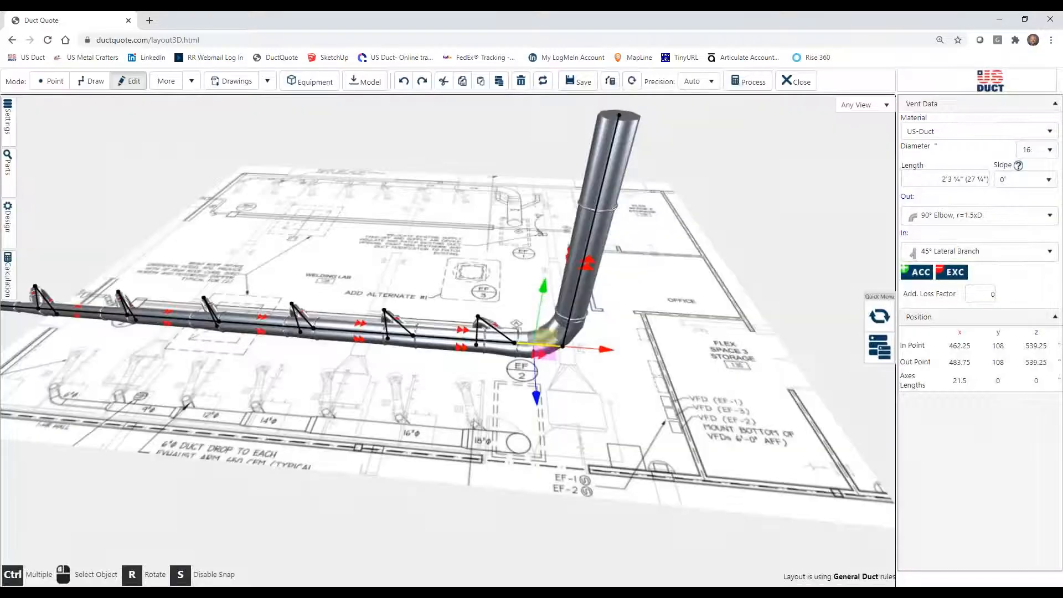
Place a starting point above the 6" duct's corner bend on the opposite exhaust run, at x 46 ½", z 54" and about 83 ¾" high.
left_click_drag(682, 397, 396, 410)
scroll(397, 409, "down", 3)
left_click_drag(567, 383, 472, 334)
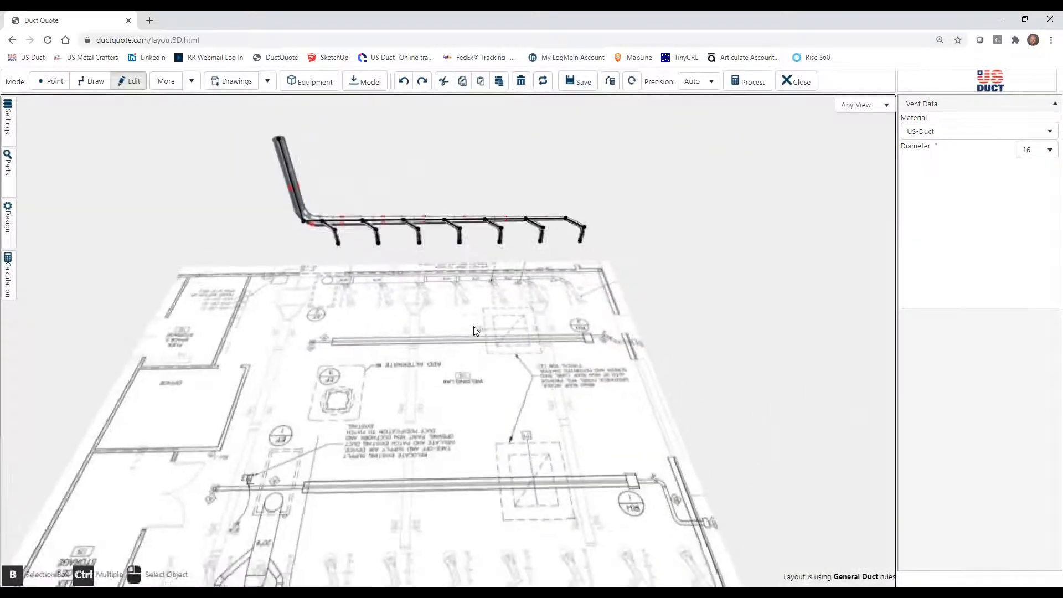
scroll(472, 337, "down", 5)
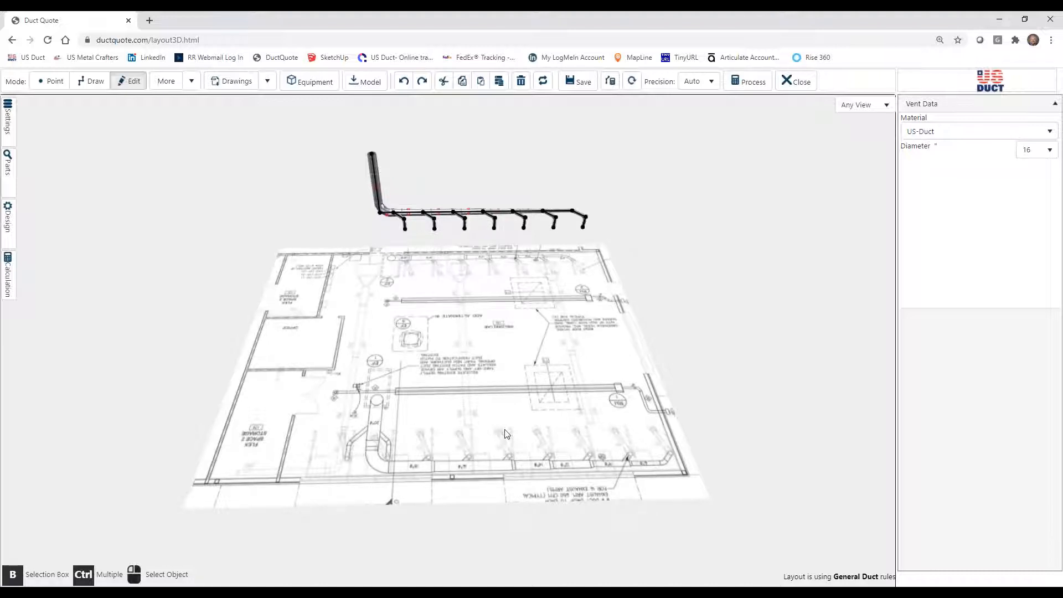
left_click_drag(521, 424, 451, 396)
scroll(464, 399, "up", 5)
scroll(463, 396, "down", 5)
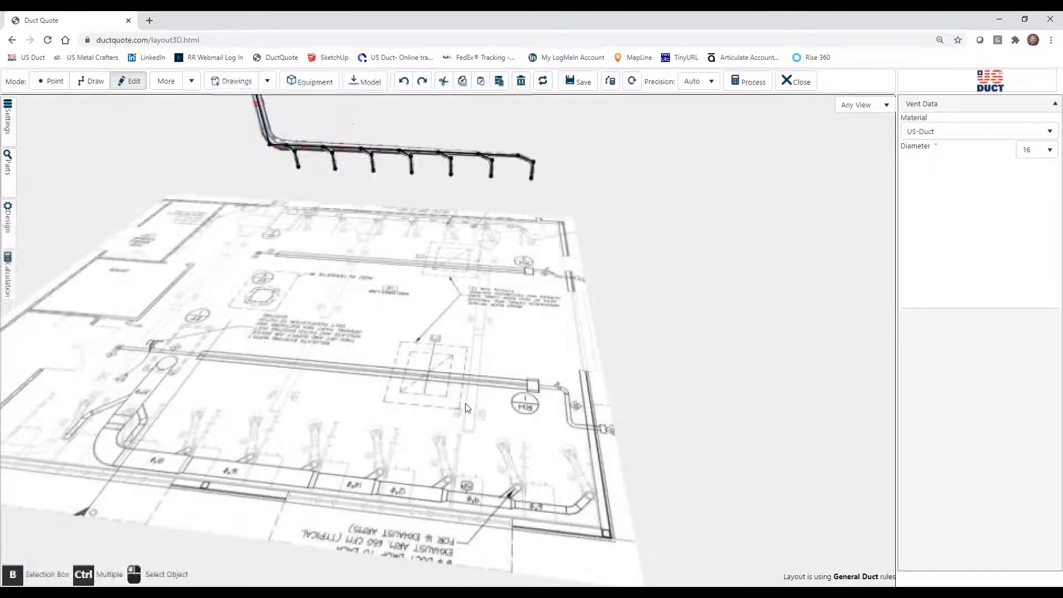
scroll(437, 385, "up", 2)
scroll(418, 368, "down", 1)
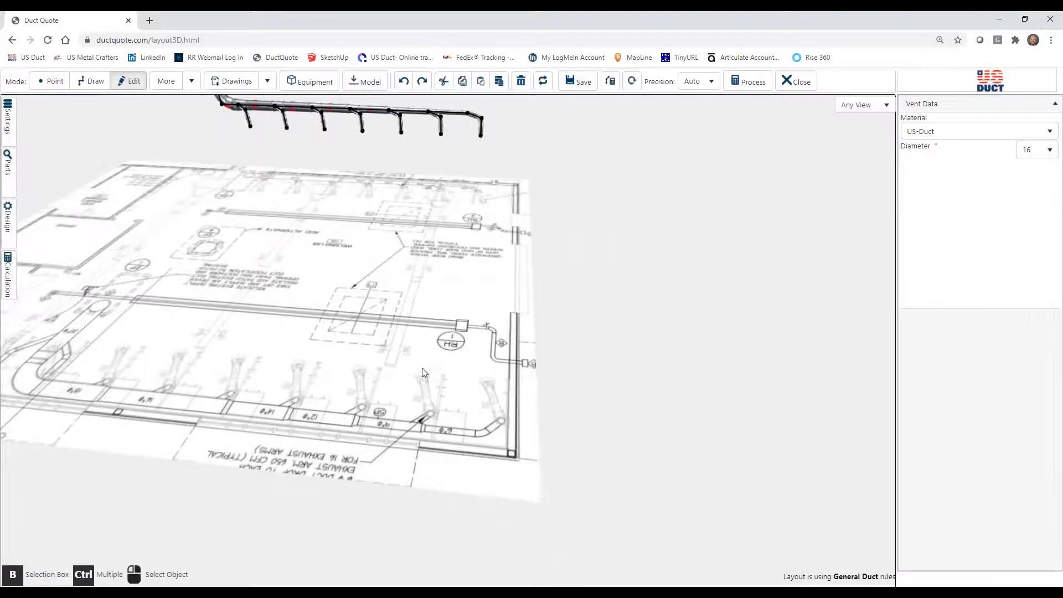
scroll(421, 368, "down", 1)
scroll(432, 371, "up", 3)
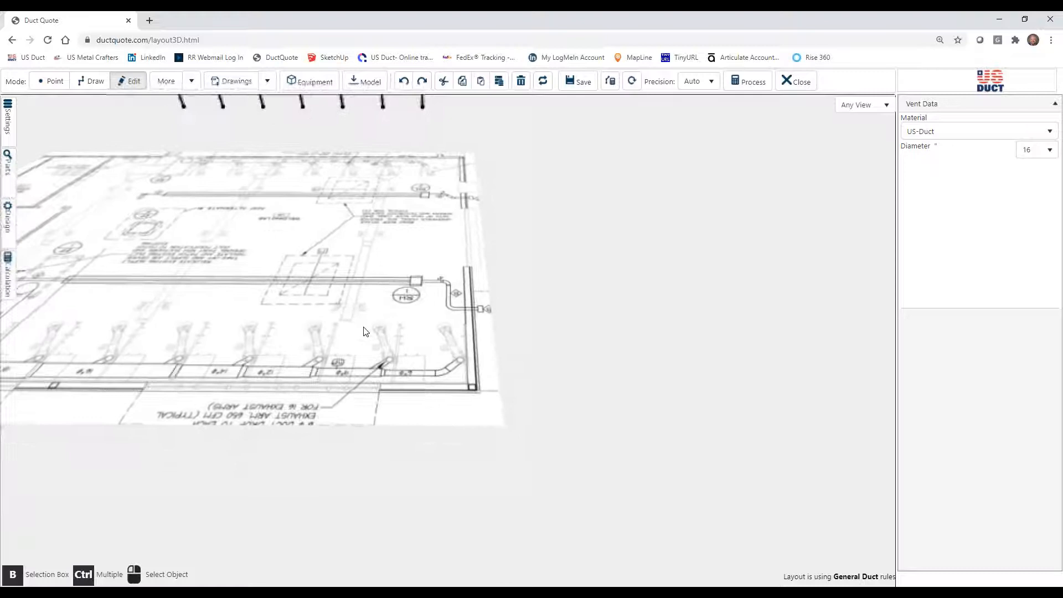
scroll(370, 331, "up", 3)
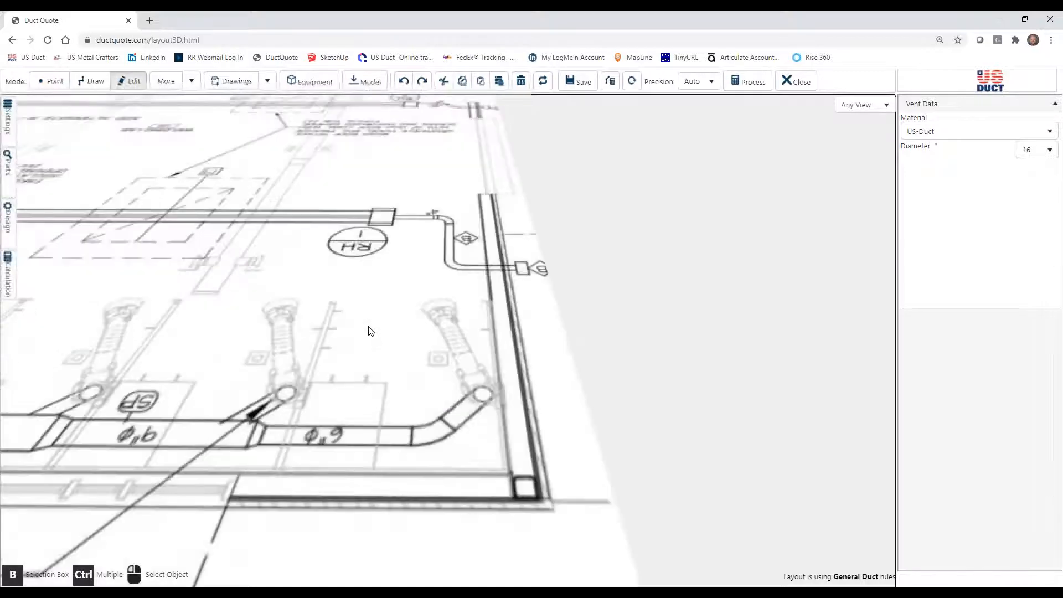
left_click(51, 81)
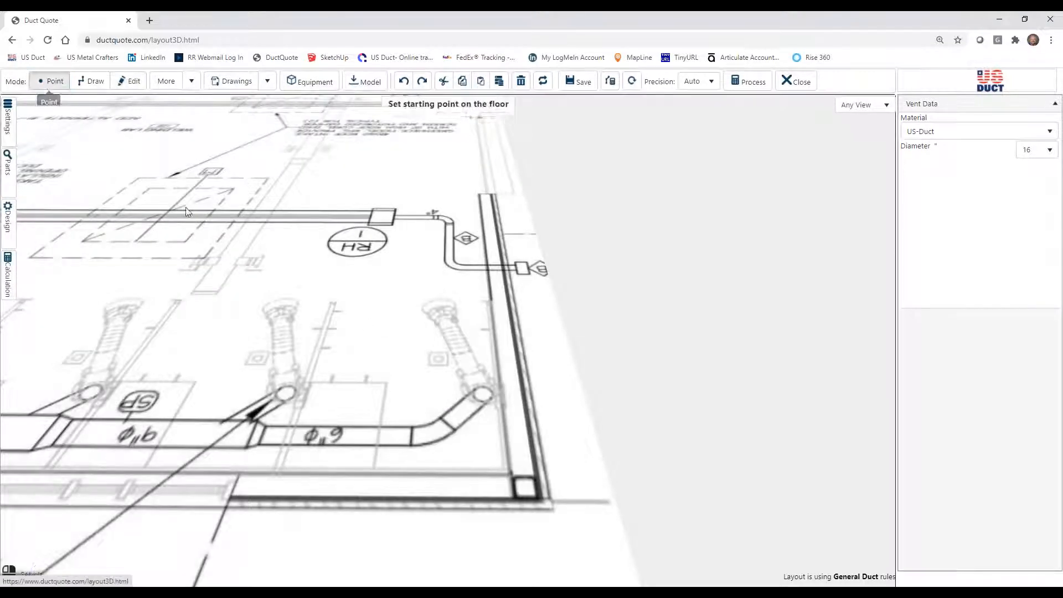
left_click(431, 439)
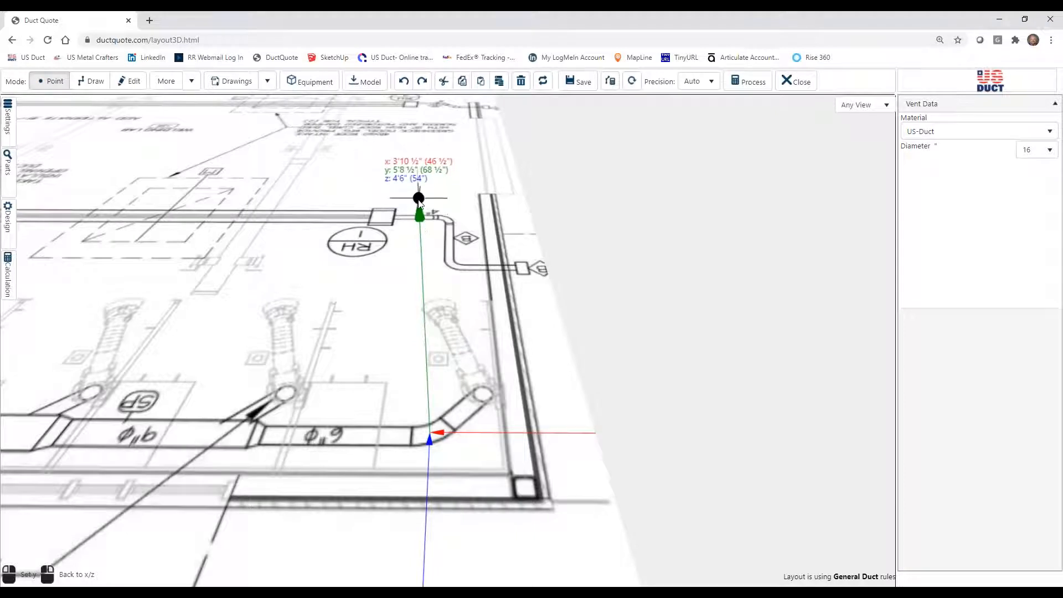
left_click_drag(416, 157, 414, 187)
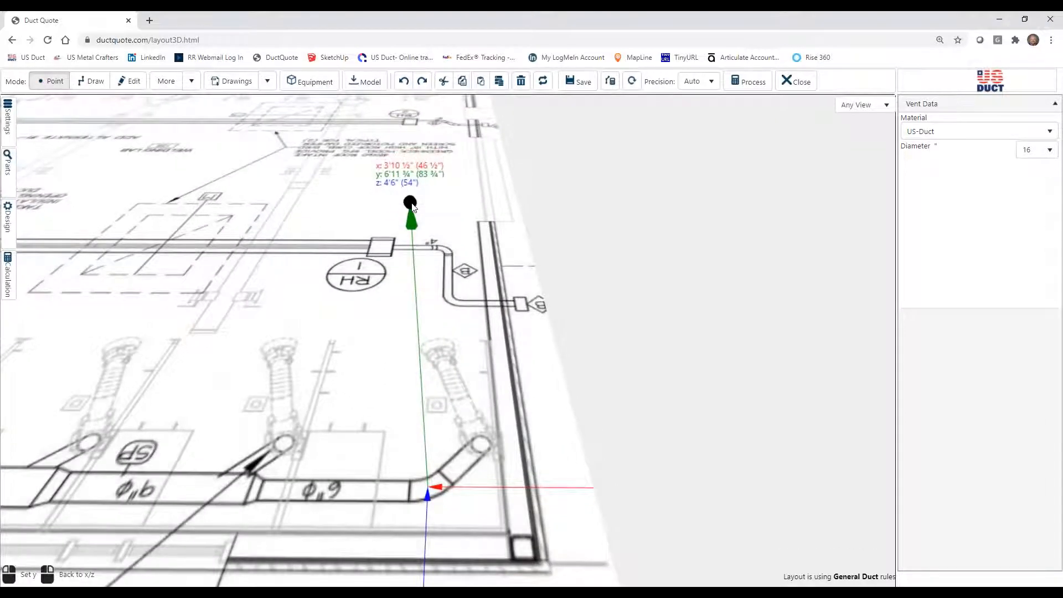
left_click(411, 201)
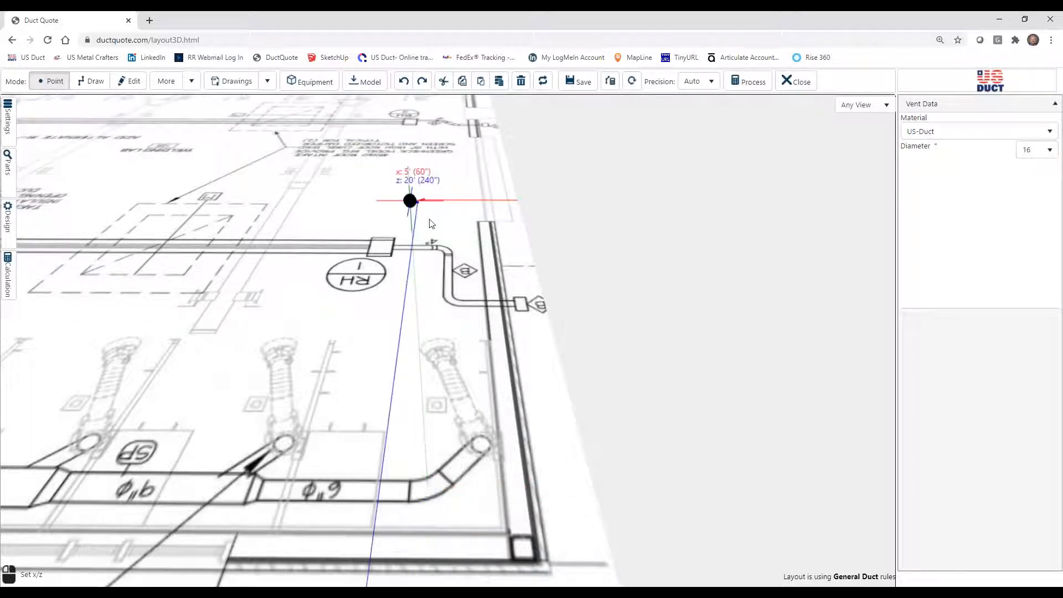
left_click_drag(341, 238, 361, 235)
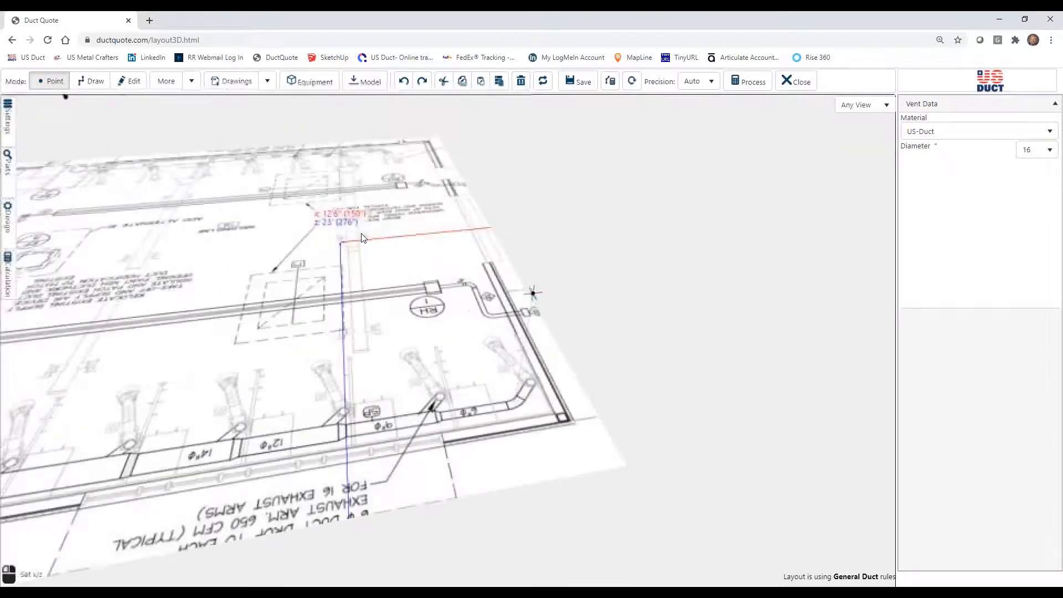
Draw a 6" diameter horizontal main about 35'8 ½" long from the starting point, parallel to the wall toward EF-1.
left_click_drag(274, 249, 388, 213)
left_click(86, 82)
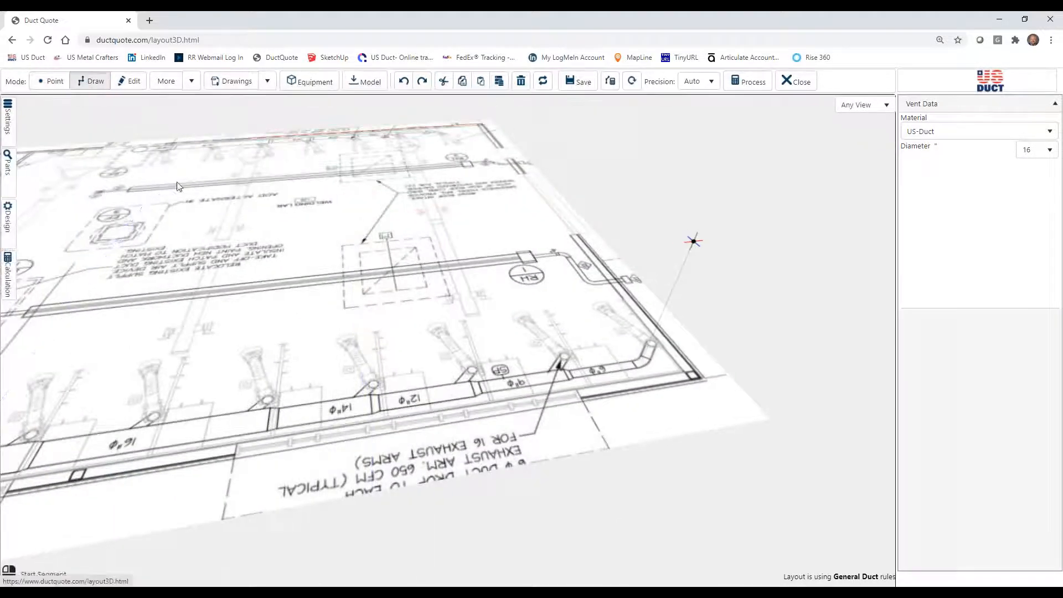
left_click(1028, 151)
scroll(1029, 206, "up", 3)
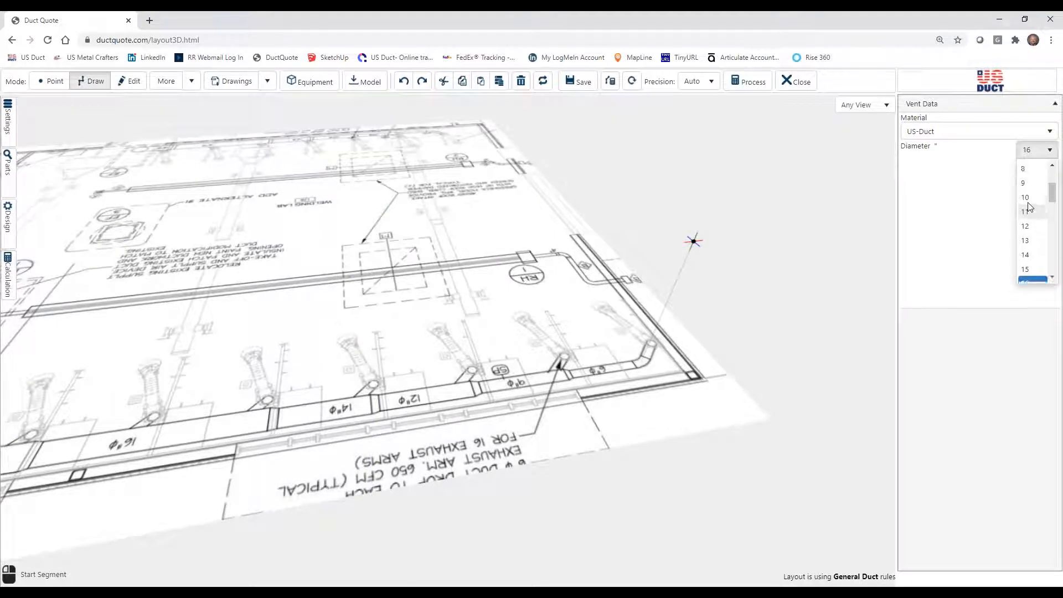
left_click(1026, 229)
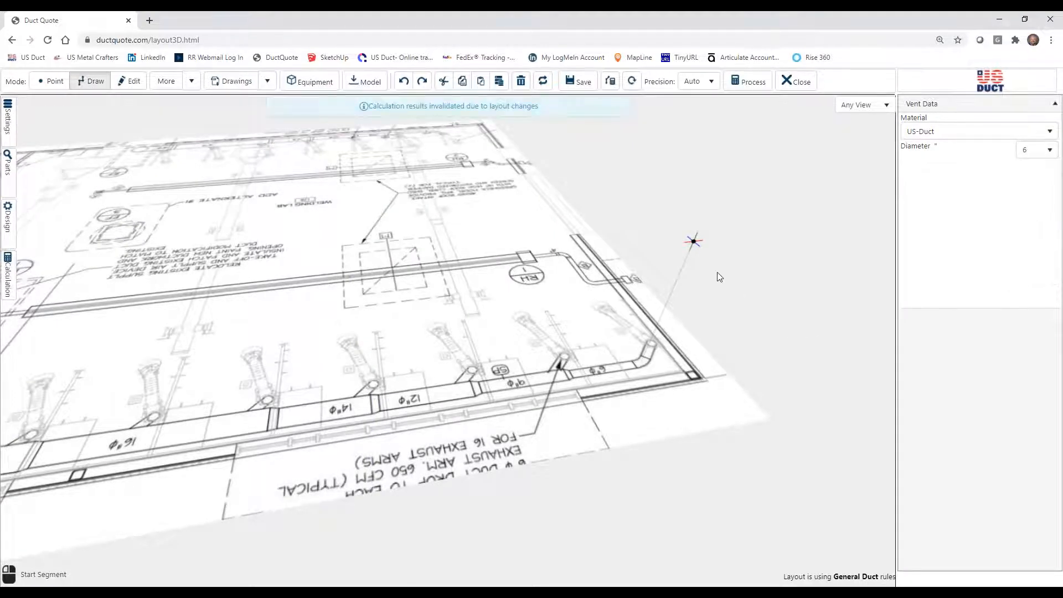
left_click(693, 242)
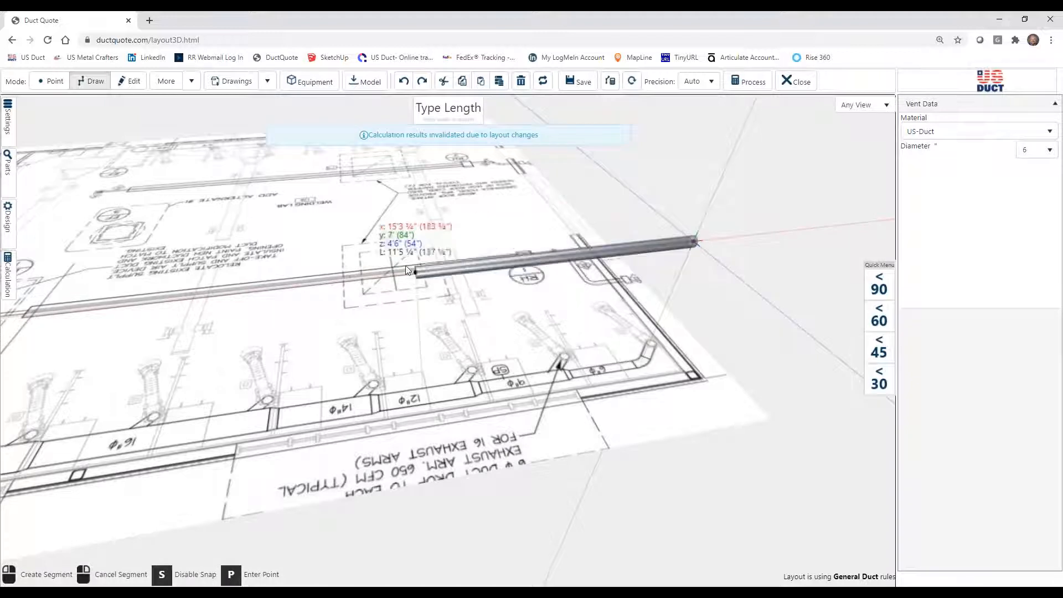
mouse_move(358, 270)
left_mouse_down()
mouse_move(434, 232)
mouse_move(513, 226)
mouse_move(535, 242)
left_mouse_up()
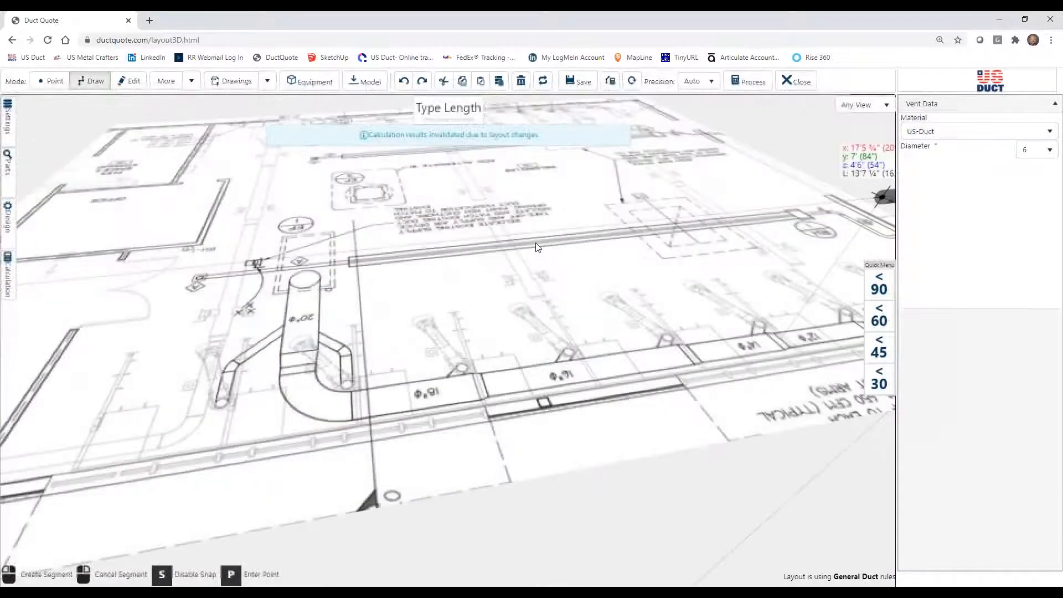
left_click(244, 280)
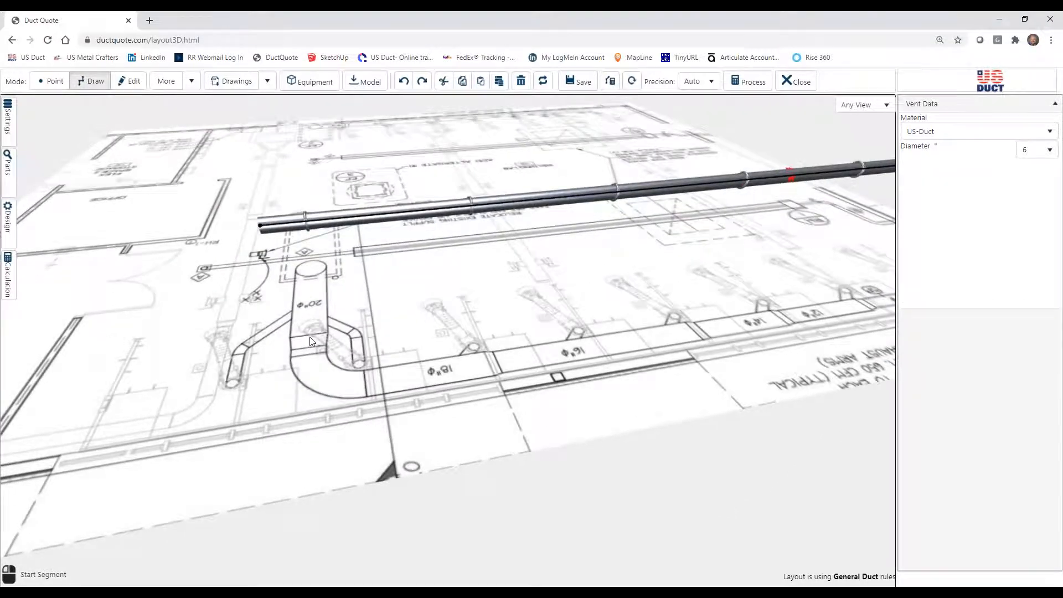
Draw a perpendicular 6" section from the main's EF-1 end at x 39'7" toward the middle of the lab.
left_click_drag(312, 337, 396, 345)
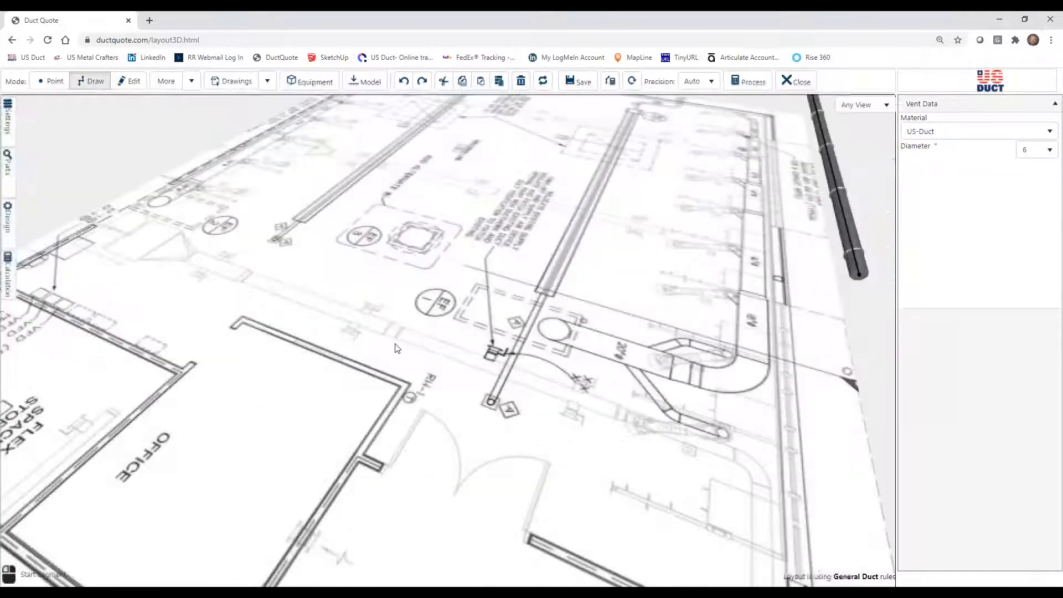
left_click(860, 277)
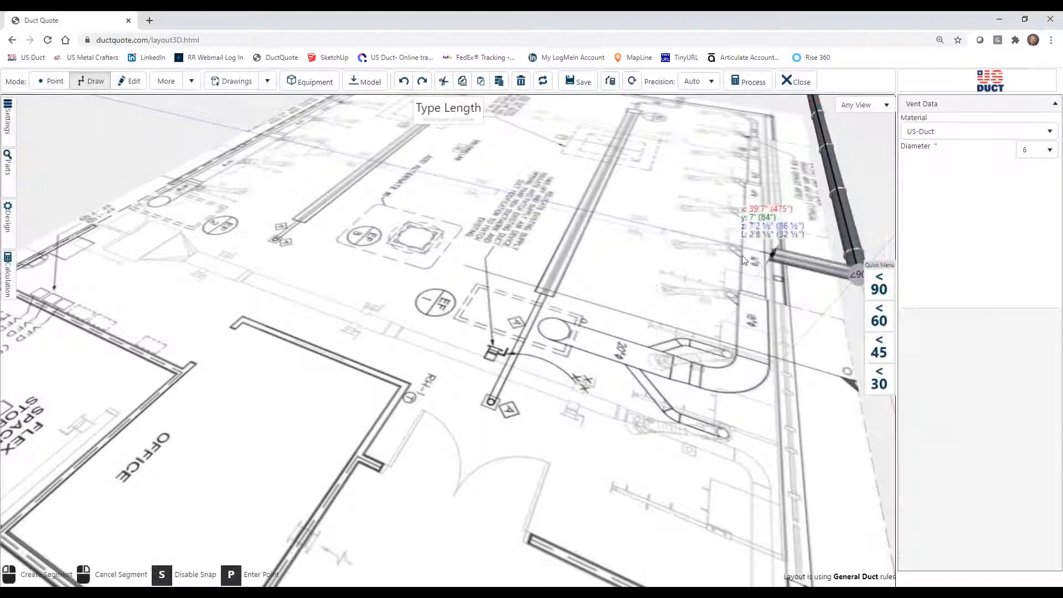
left_click(581, 224)
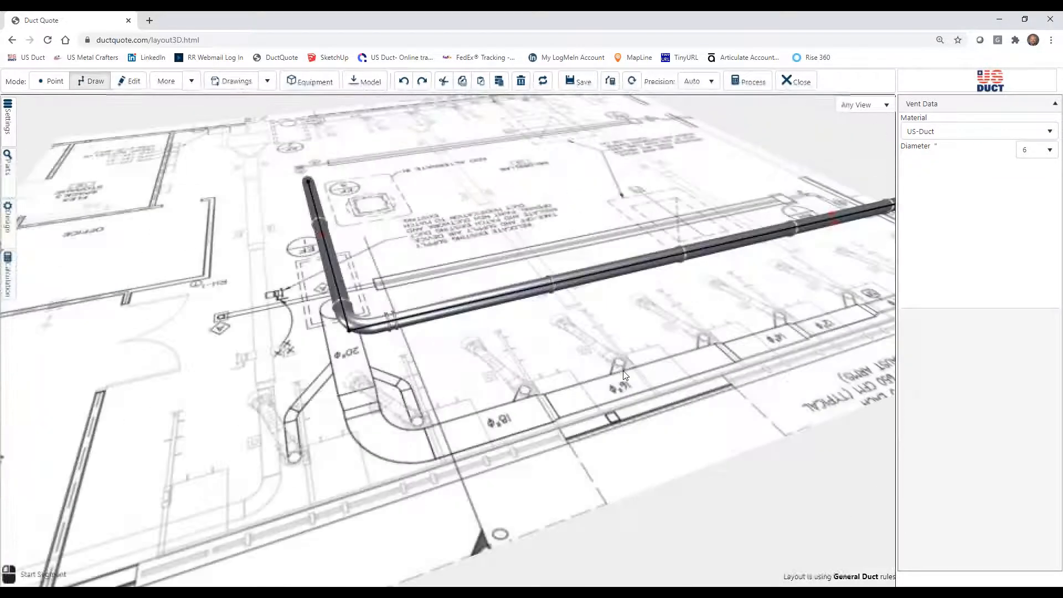
Draw a horizontal 45° section about 1'8 ½" long from the main's starting end toward the corner exhaust arm.
left_click_drag(622, 370, 585, 384)
left_click_drag(710, 411, 626, 405)
scroll(628, 409, "down", 10)
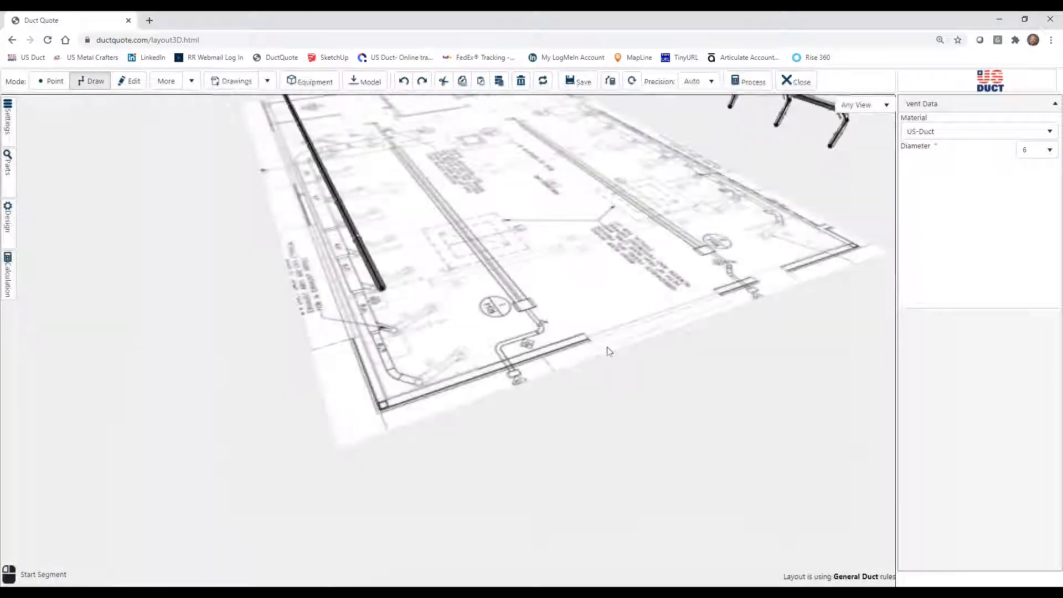
mouse_move(525, 357)
left_mouse_down()
mouse_move(537, 347)
mouse_move(512, 362)
left_mouse_up()
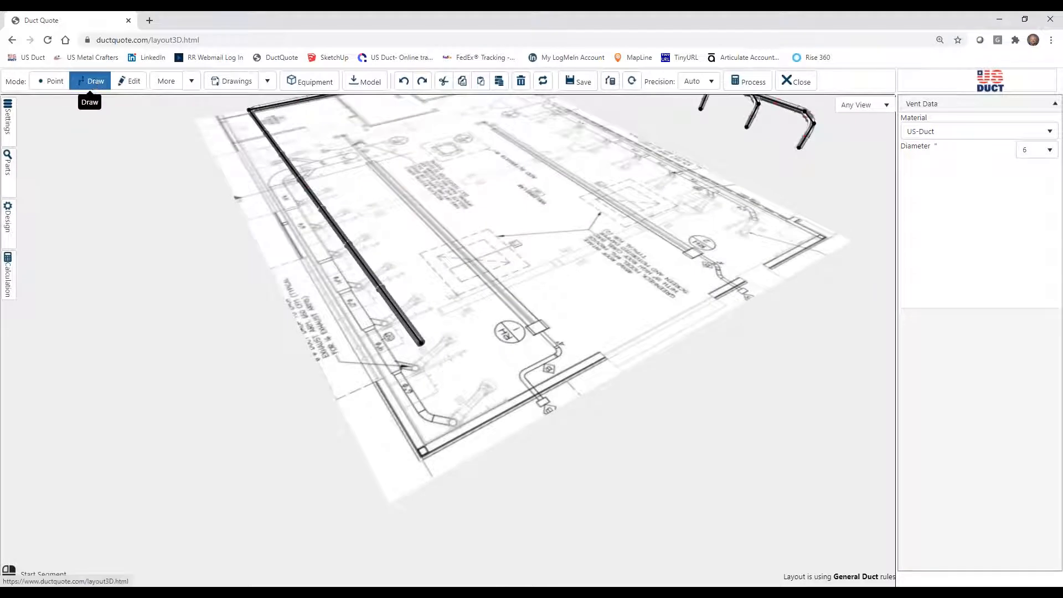
left_click(427, 346)
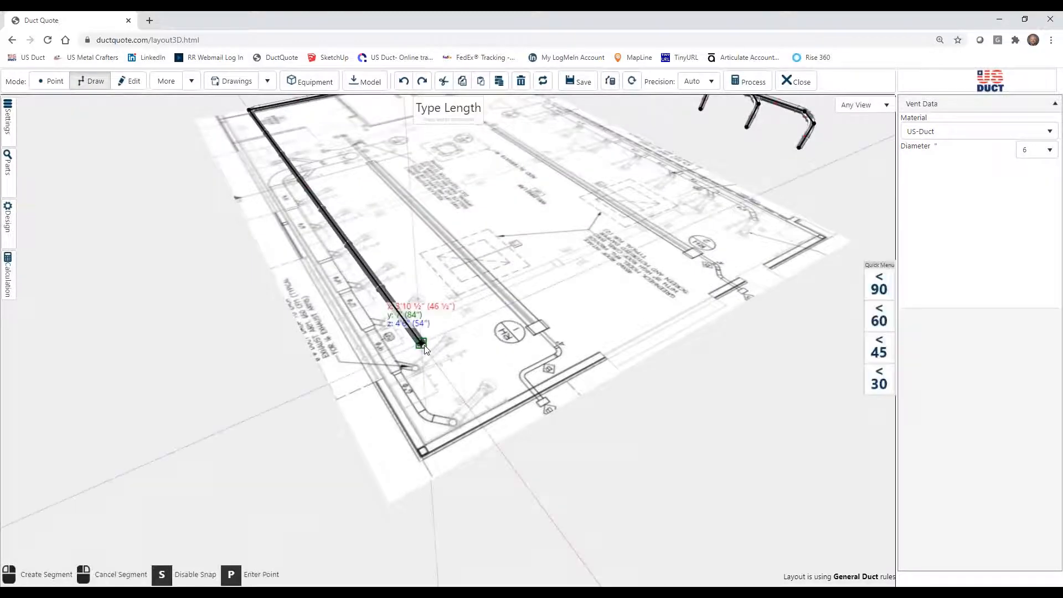
left_click(879, 353)
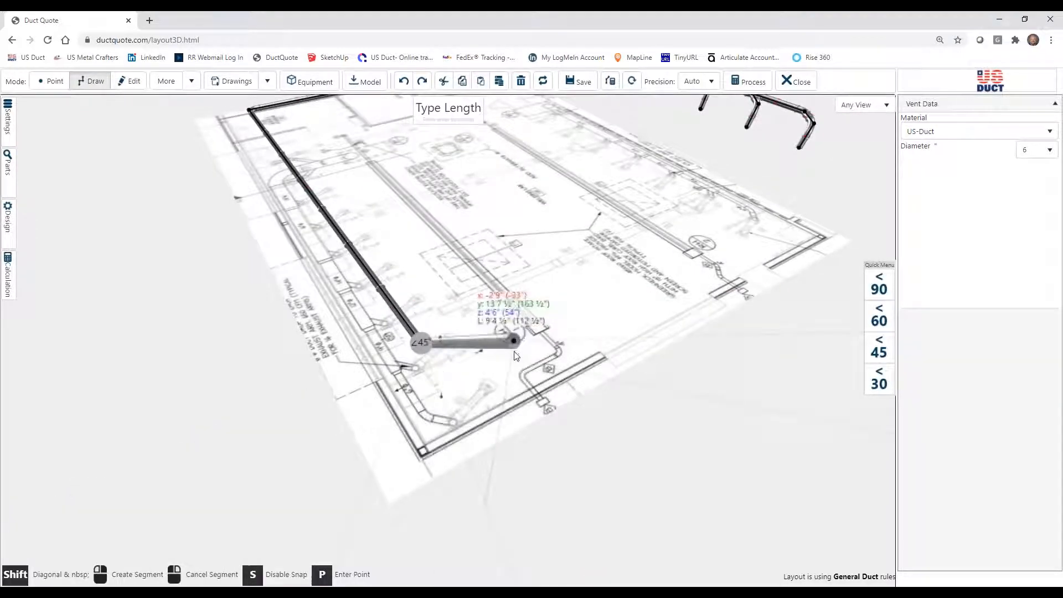
scroll(507, 345, "up", 5)
left_click_drag(503, 301, 514, 358)
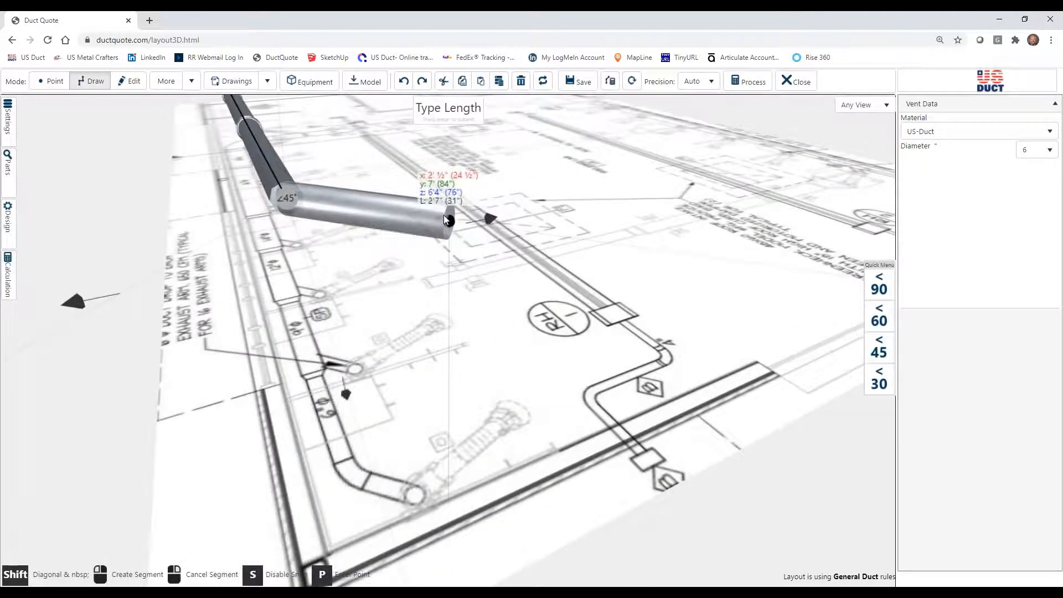
left_click(391, 213)
Draw a 24" vertical drop downward from the open end of the 45° section.
left_click(391, 212)
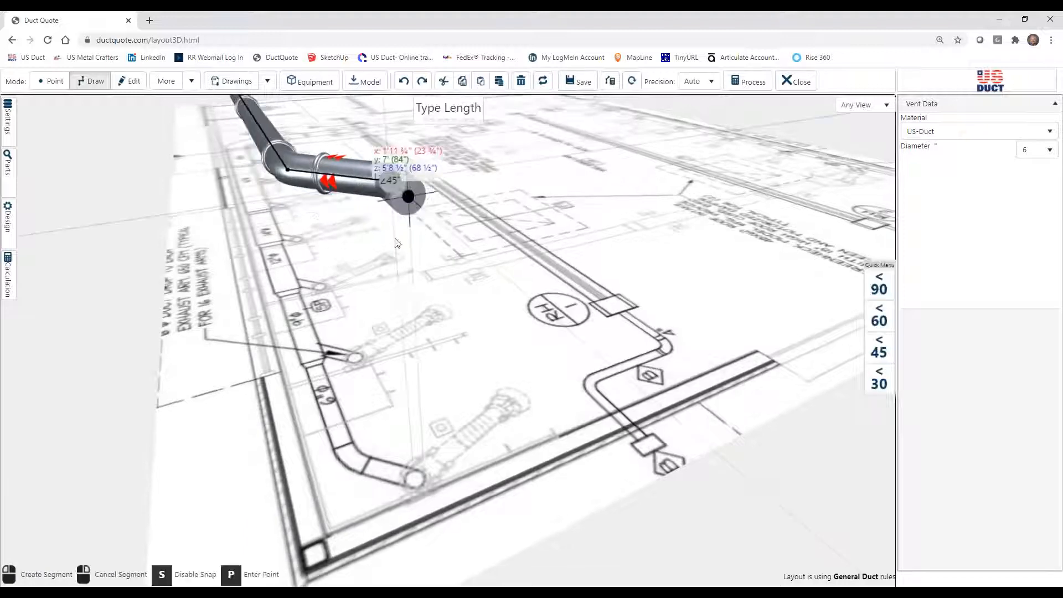
type("24")
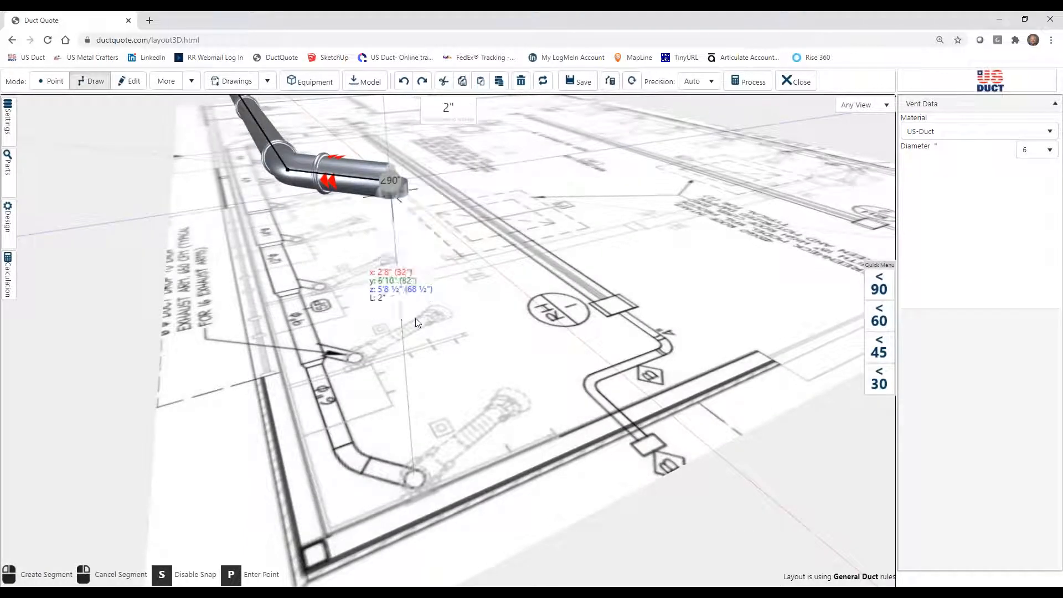
key("Return")
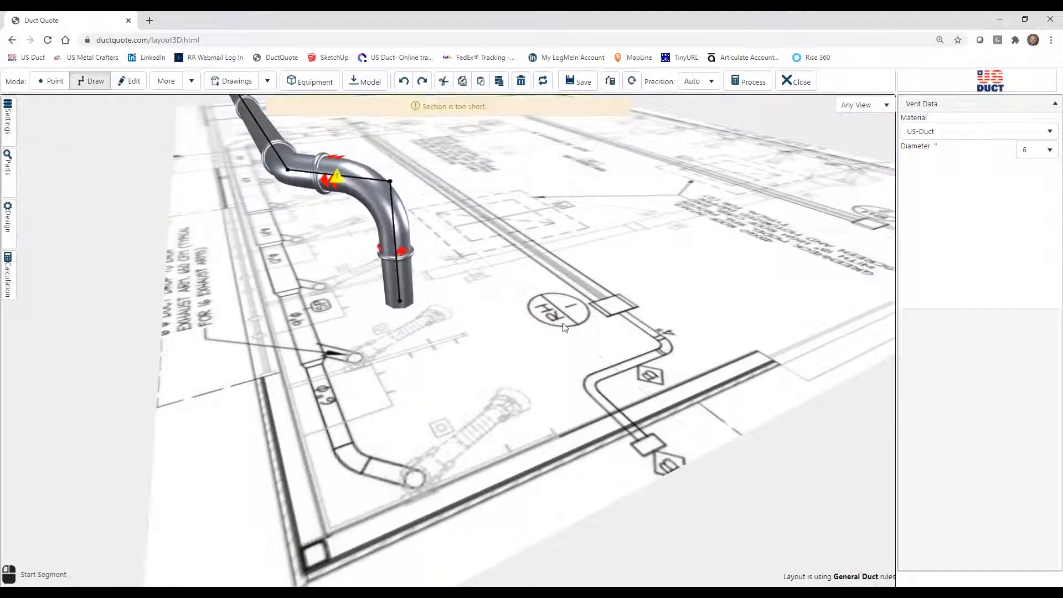
Set the too-short 45° section above the first drop to 21" long and shift the upstream sections.
left_click(134, 81)
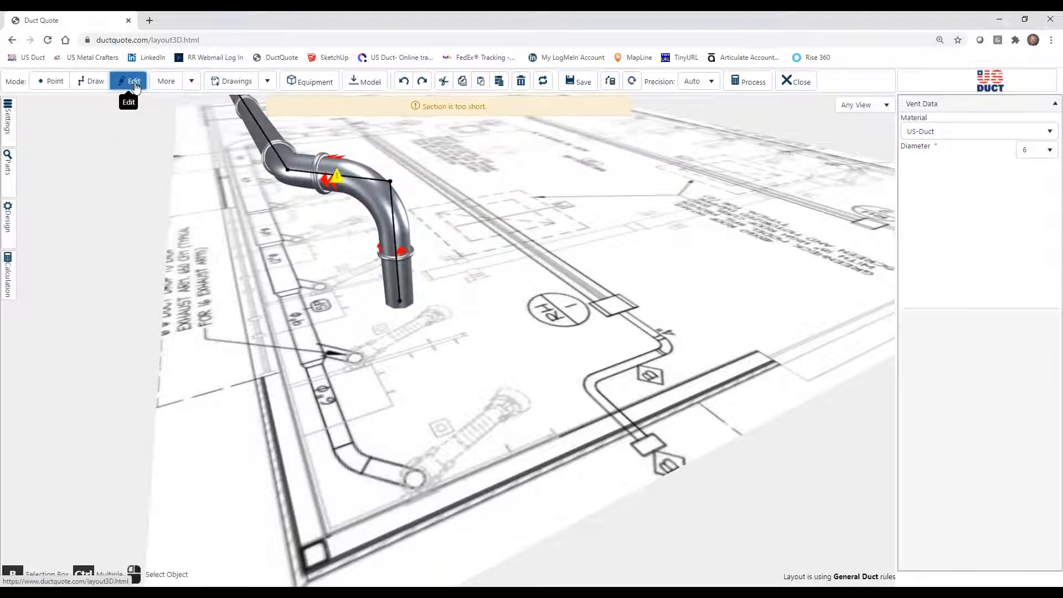
left_click(357, 175)
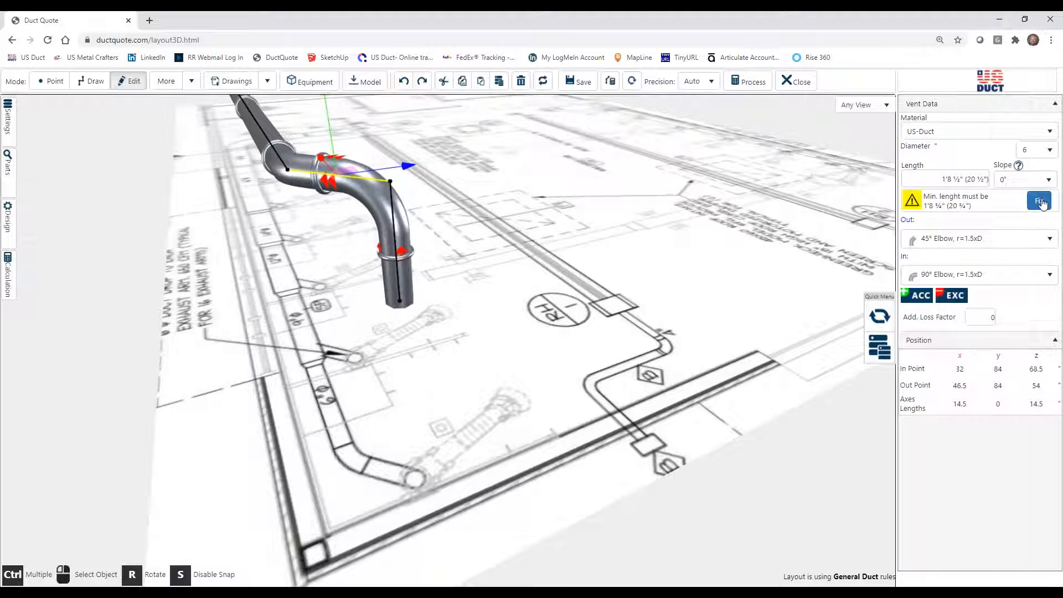
left_click(925, 176)
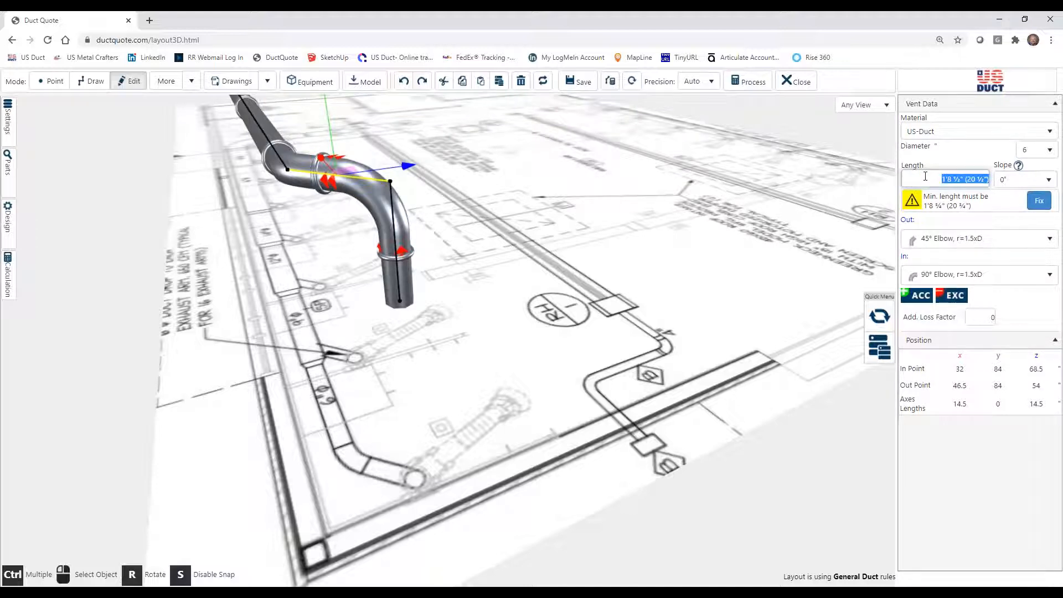
type("21")
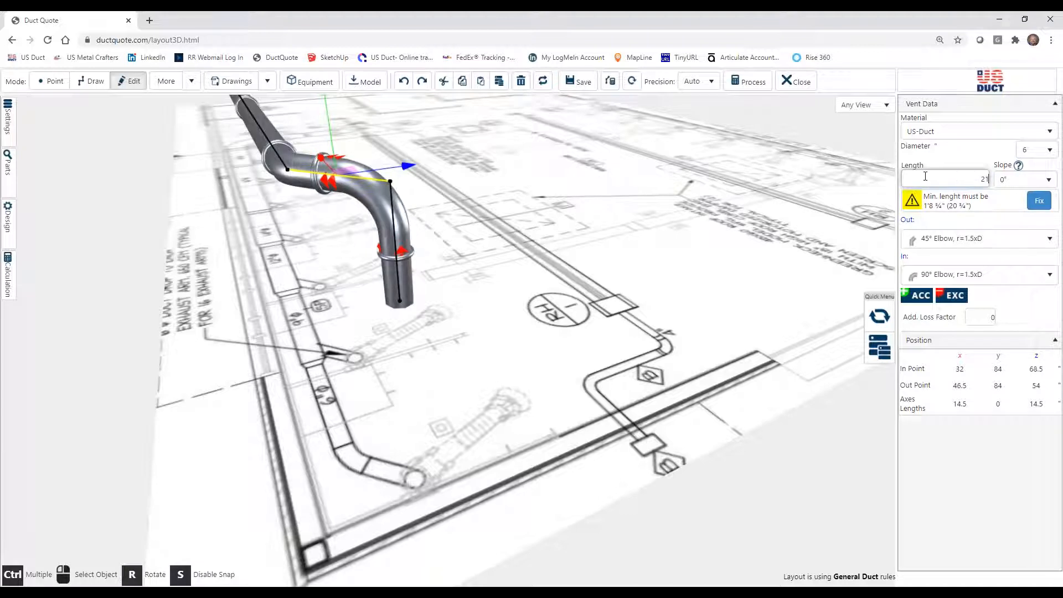
key("Return")
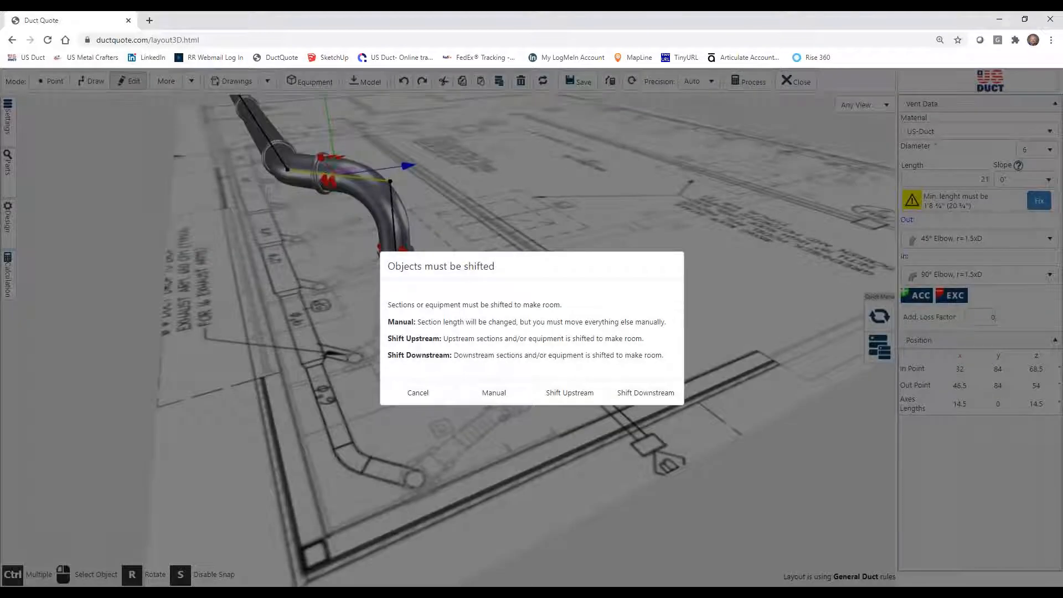
left_click(570, 394)
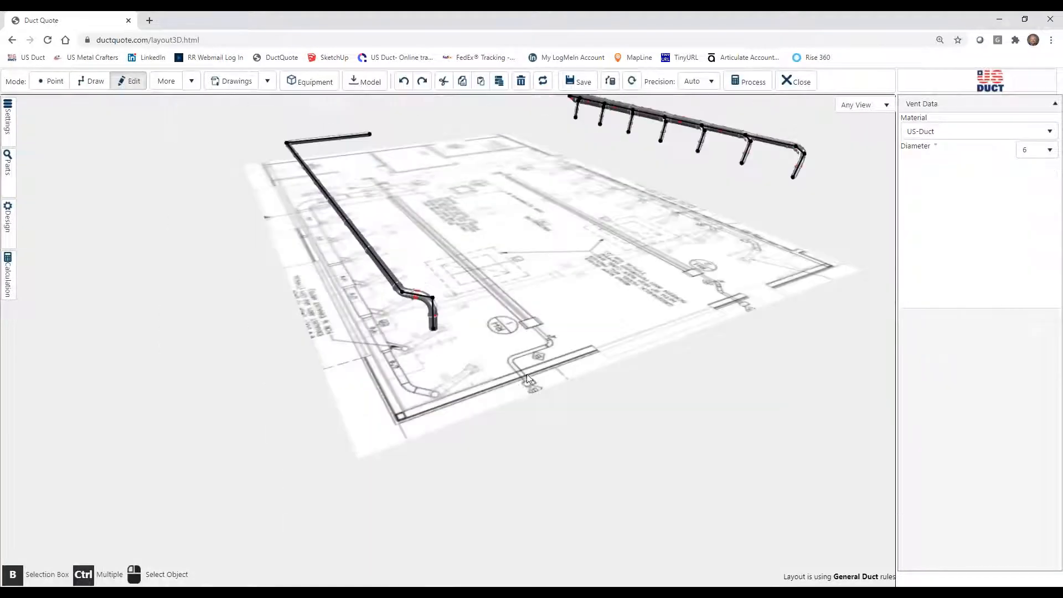
Draw a 45° branch about 1'8 ¾" long from the main, 4'9" past its first bend, breaking into the existing segment.
left_click_drag(482, 405, 605, 378)
scroll(605, 378, "up", 5)
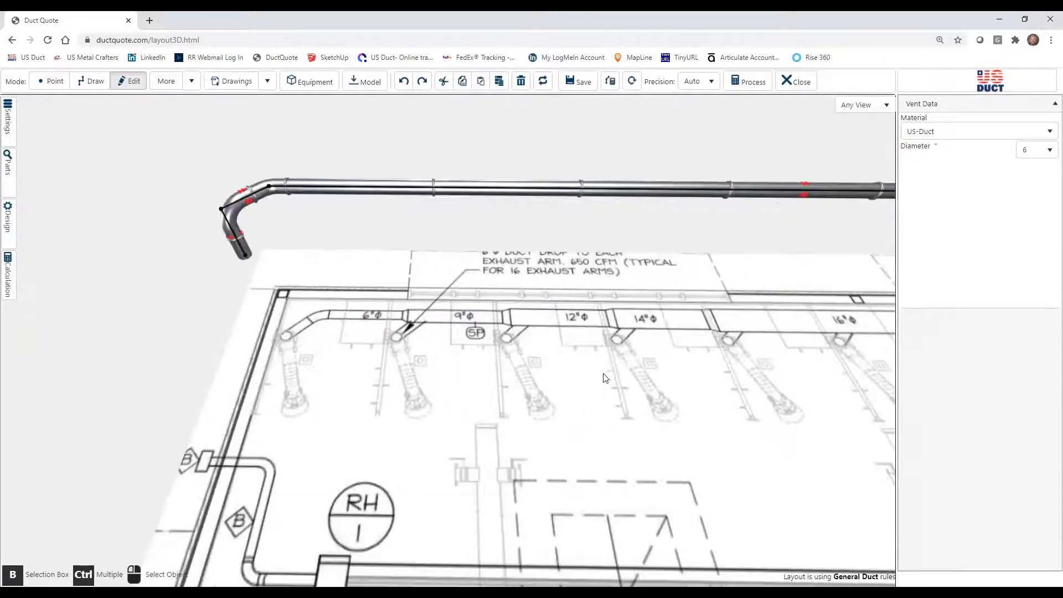
left_click_drag(511, 363, 535, 365)
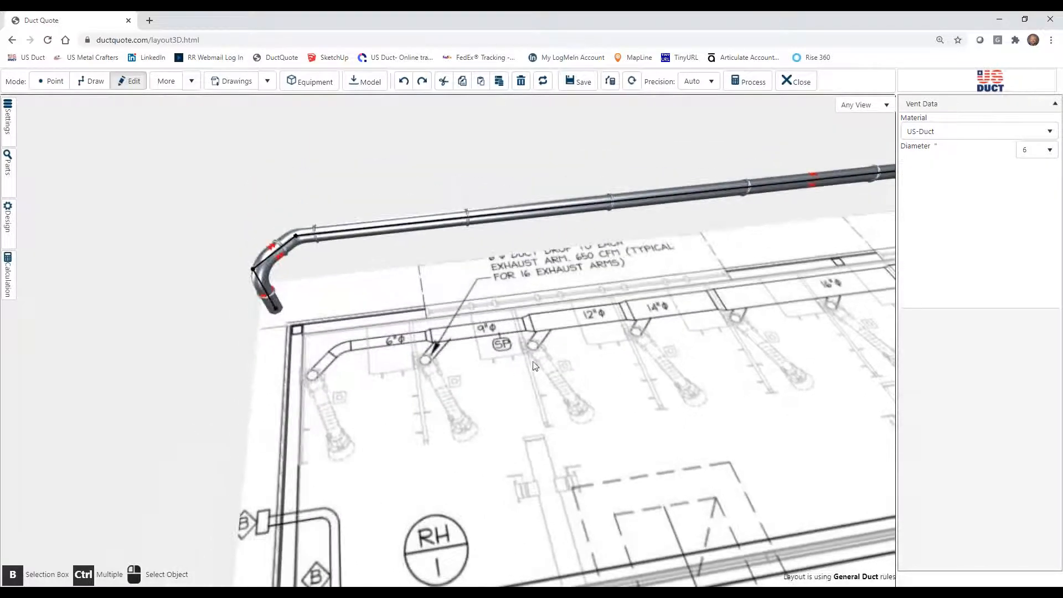
left_click(90, 81)
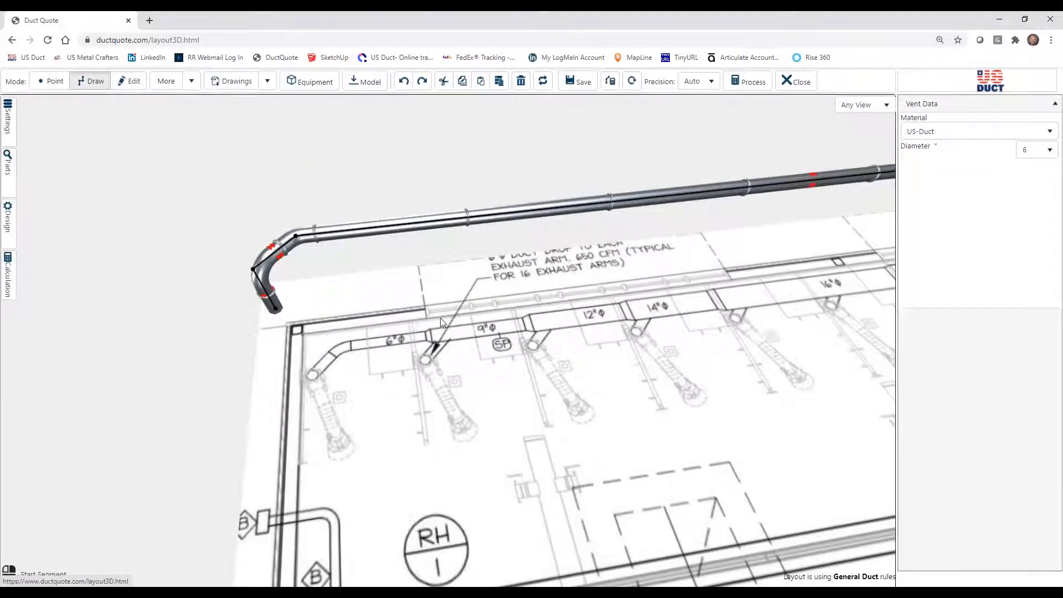
left_click(443, 228)
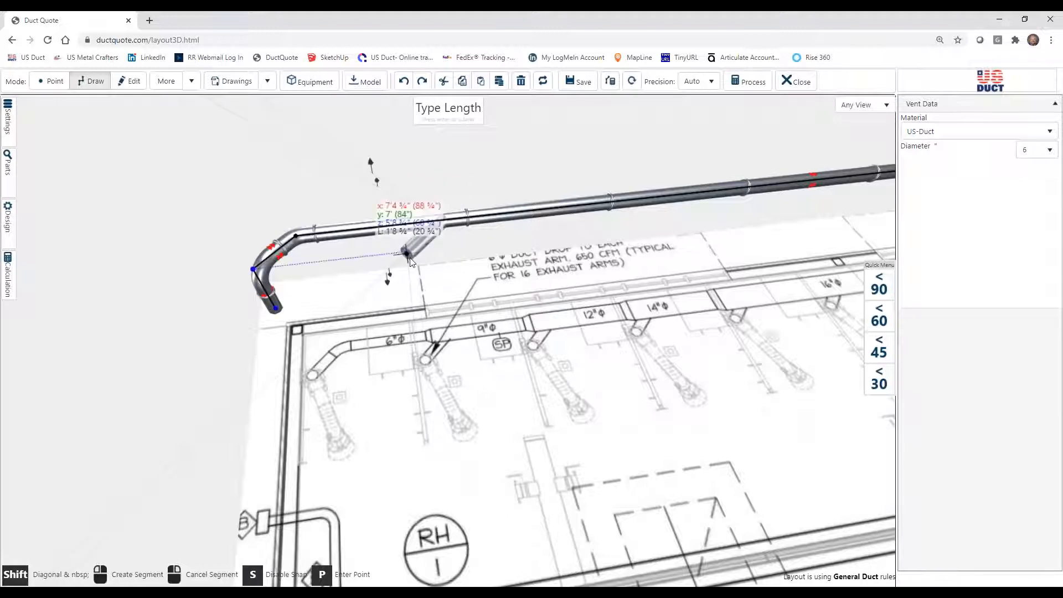
left_click(411, 254)
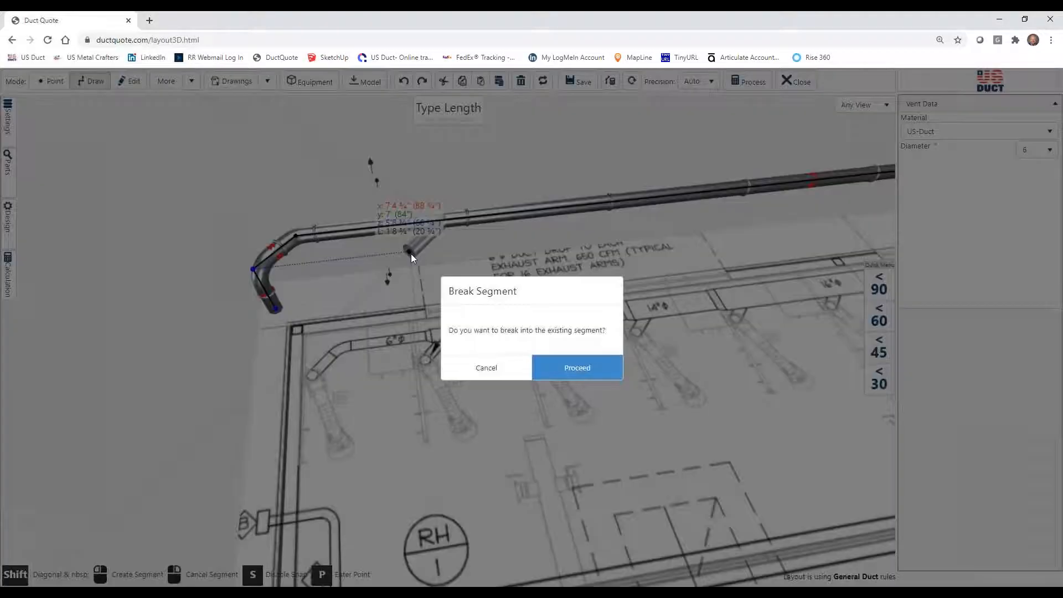
left_click(558, 370)
Duplicate the 24" vertical drop and attach the copy to the open end of the new 45° branch.
left_click(128, 81)
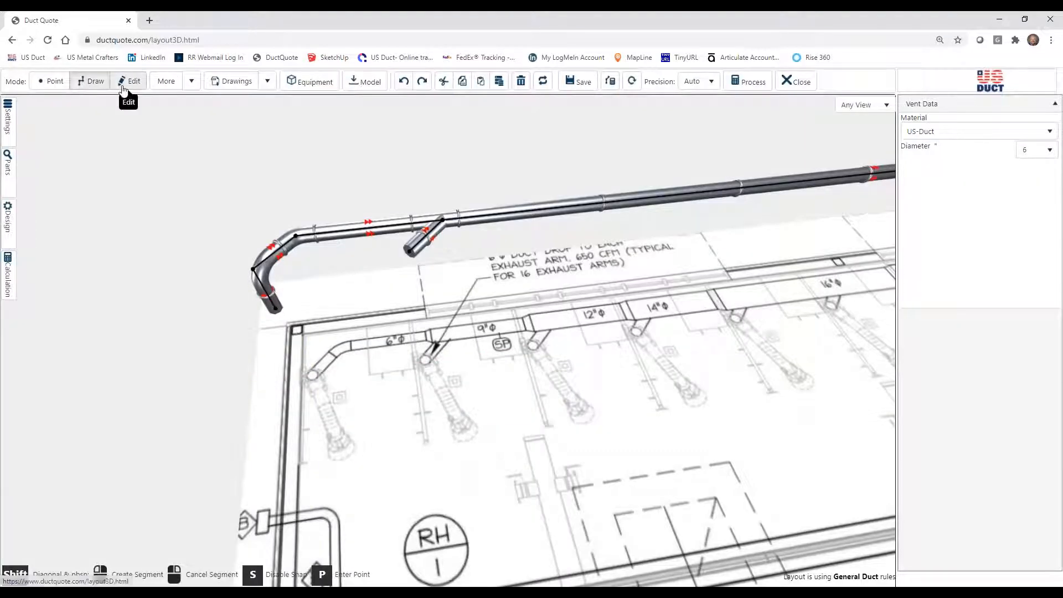
left_click(280, 312)
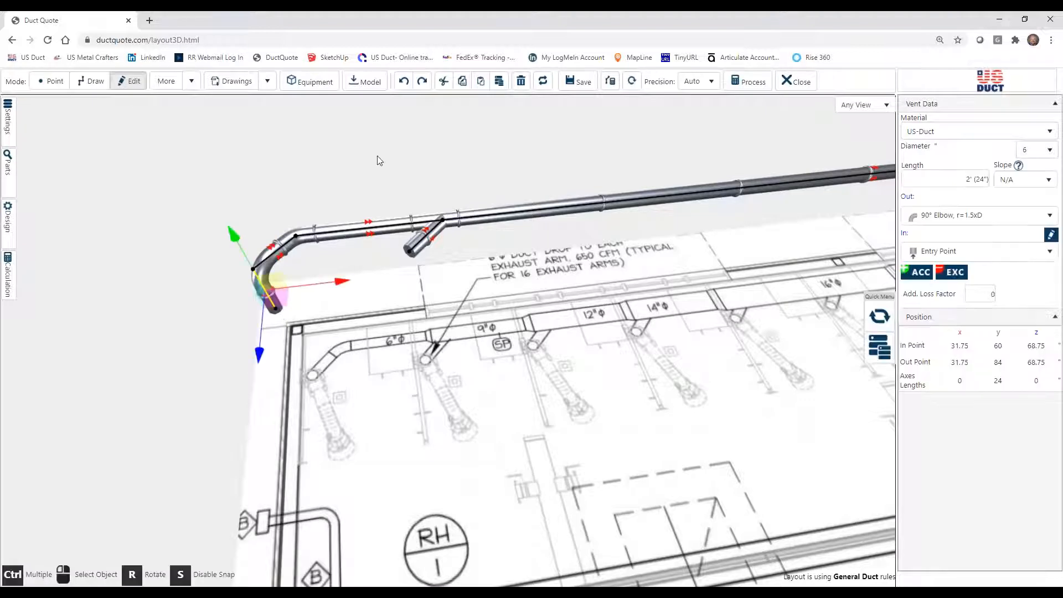
left_click(499, 81)
left_click_drag(340, 346, 417, 287)
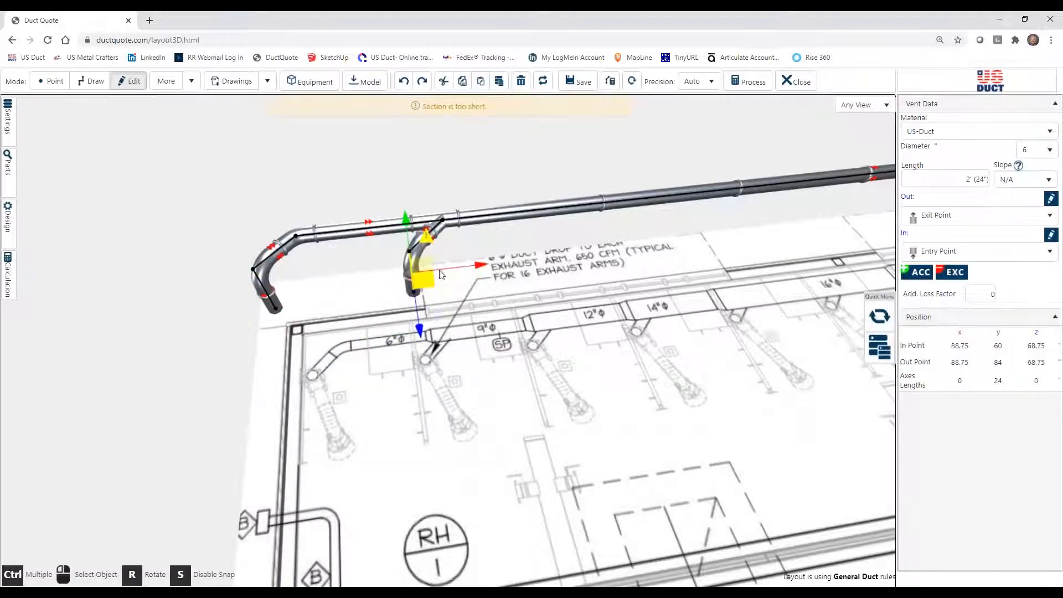
Duplicate the 45° branch with its vertical drop and attach the copy to the main 5'1" farther along, breaking into the segment.
left_click(511, 239)
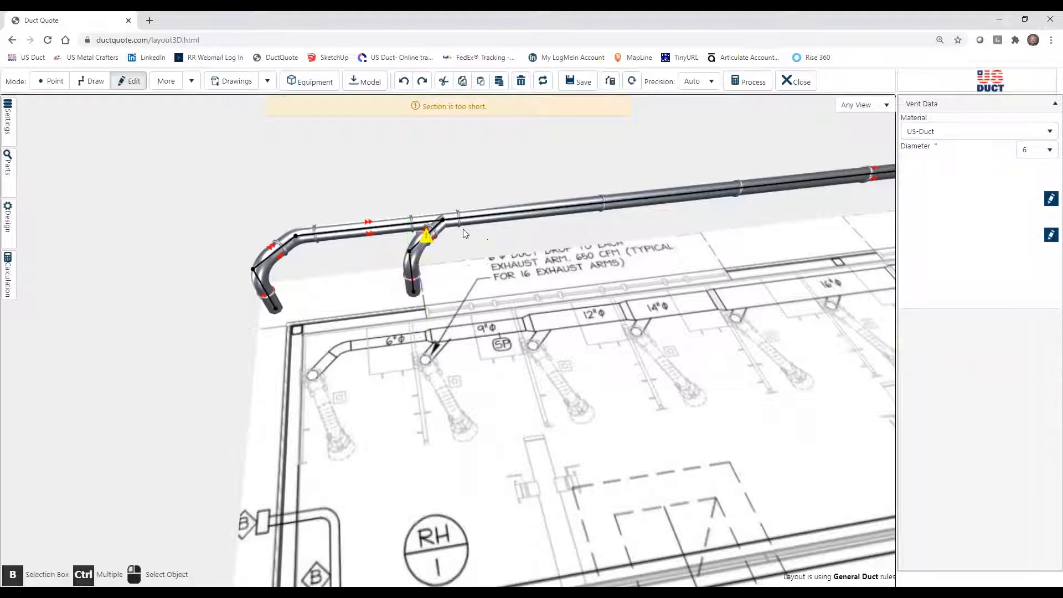
left_click(435, 232)
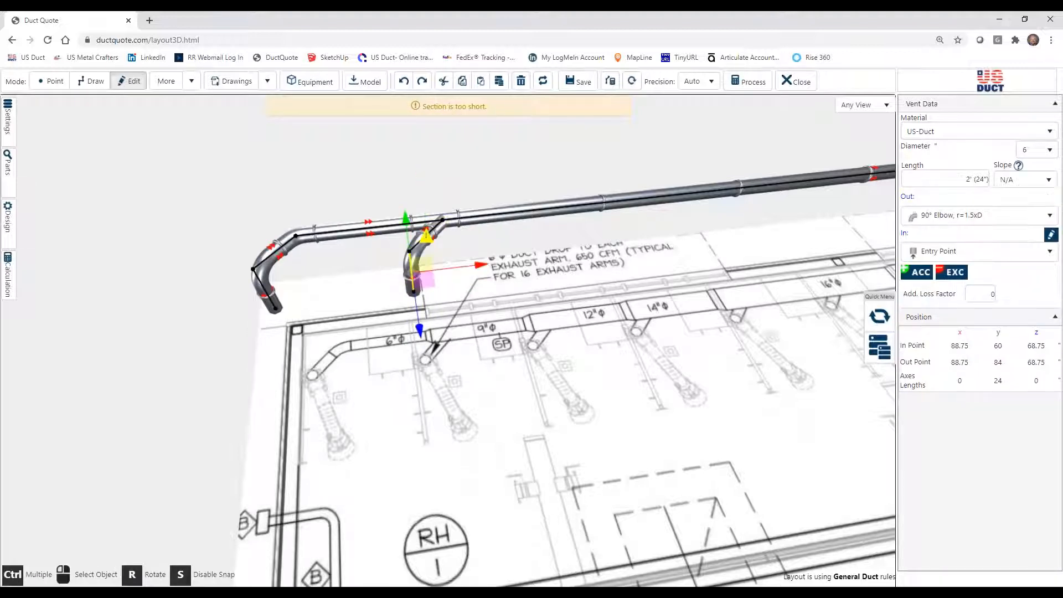
left_click(435, 236)
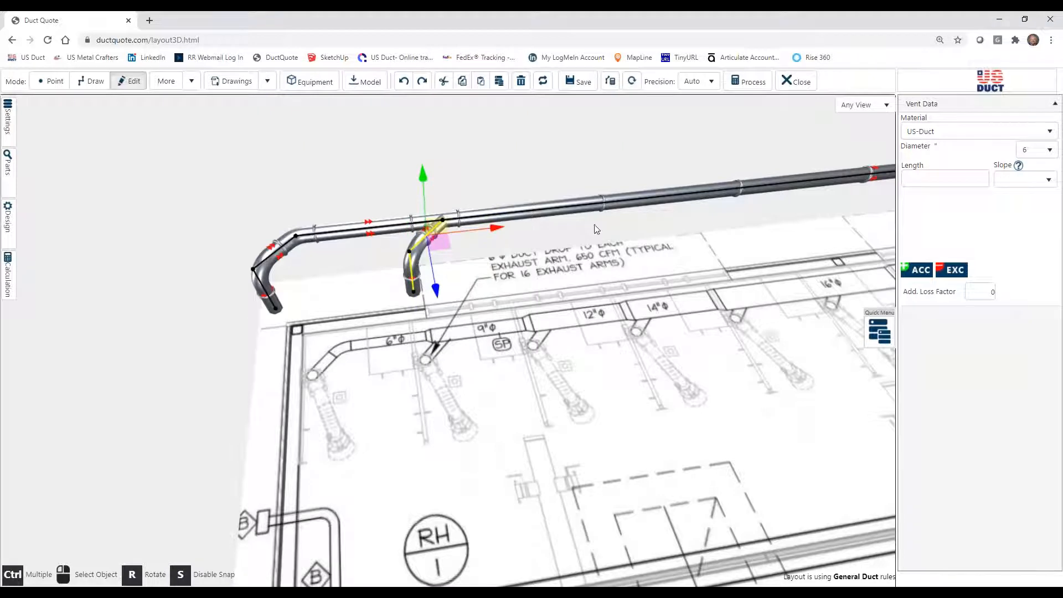
left_click(499, 81)
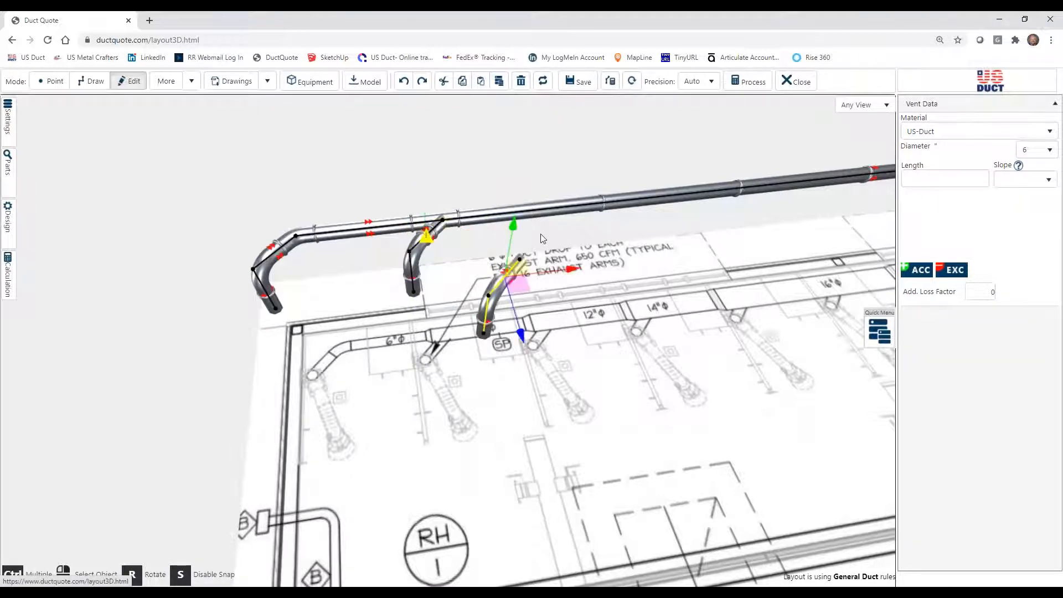
mouse_move(519, 280)
left_mouse_down()
mouse_move(540, 260)
mouse_move(599, 245)
left_mouse_up()
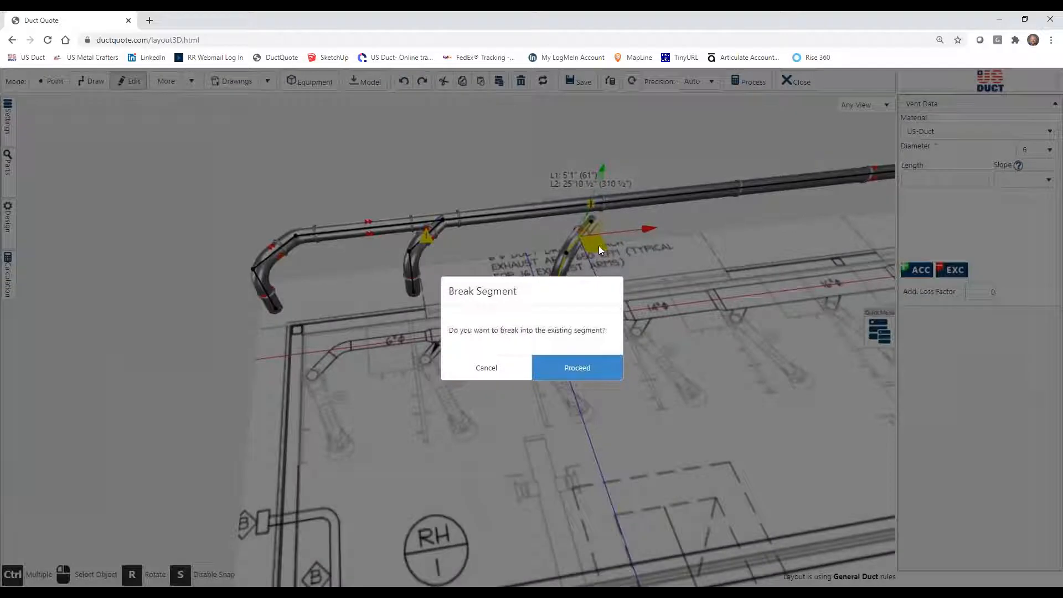
left_click(582, 379)
Duplicate the branch and drop again and attach the copy 4'11 ¼" past the previous branch, breaking into the main.
left_click(499, 81)
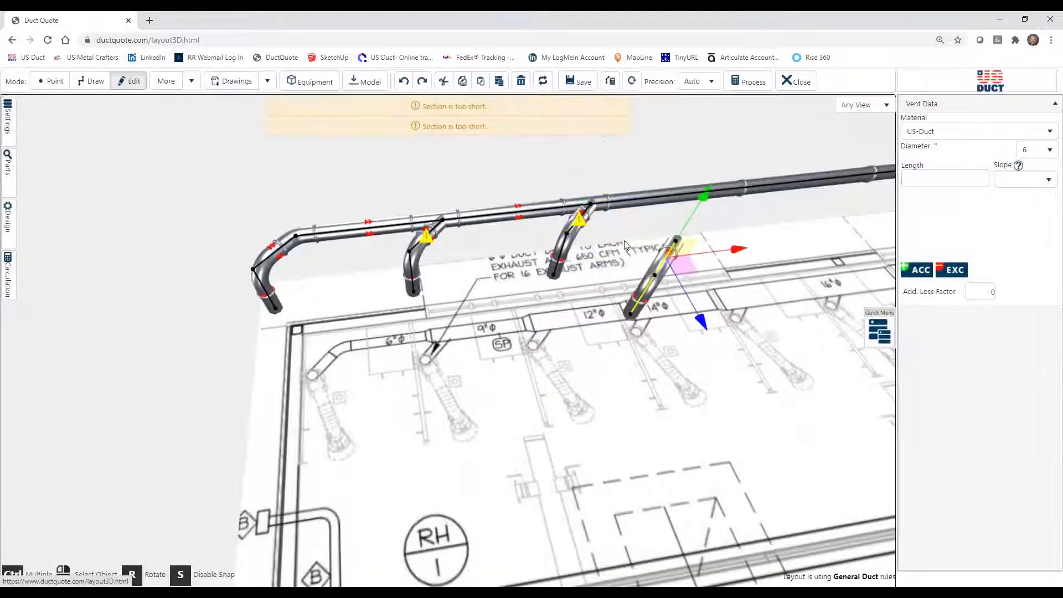
left_click_drag(716, 223, 738, 217)
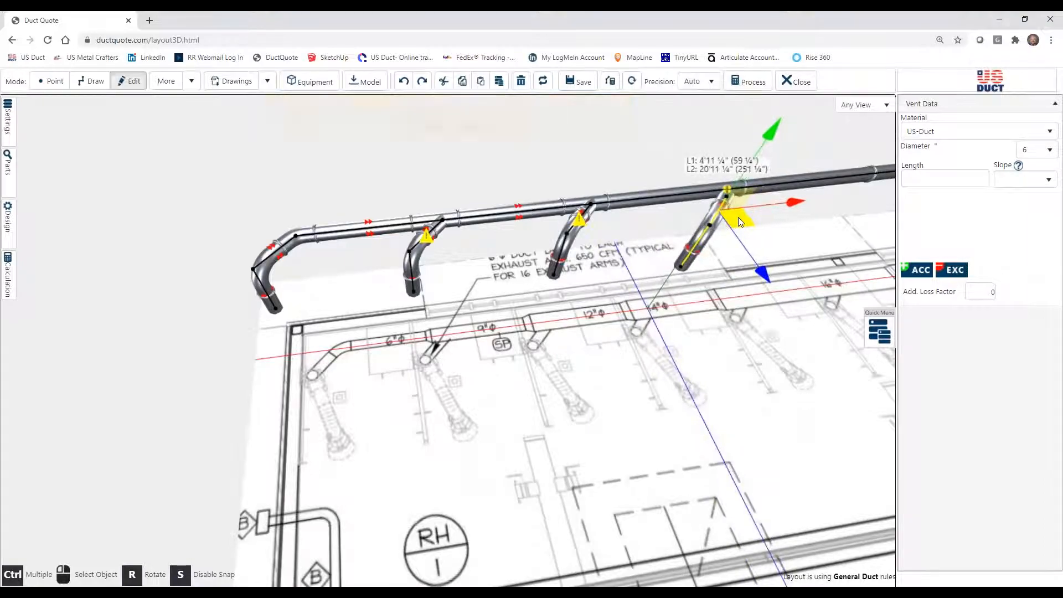
left_click(616, 366)
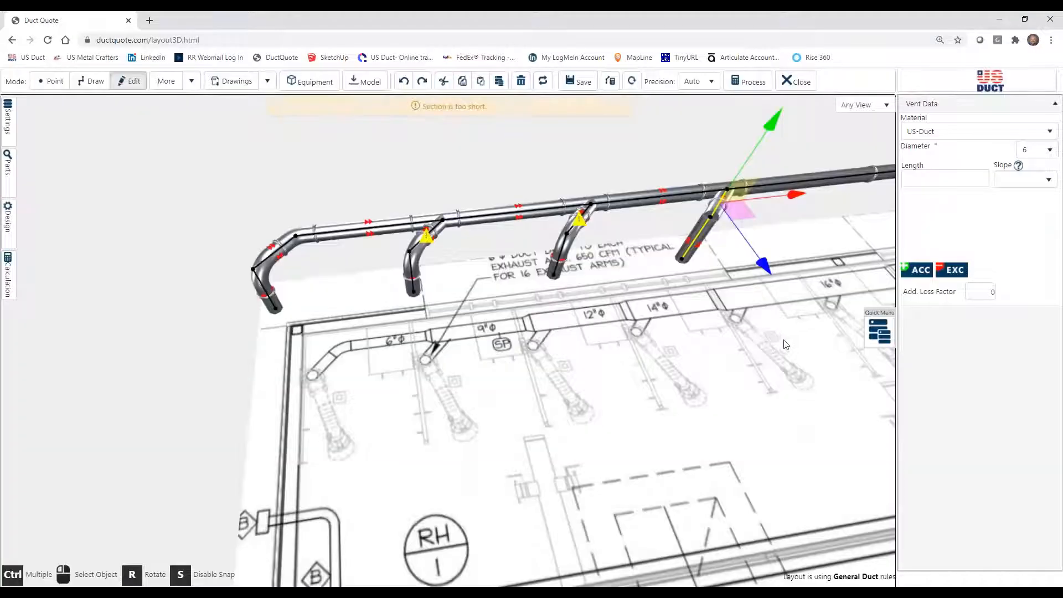
Move the newest copy's vertical drop onto the open end of its 45° branch so the two connect.
left_click_drag(598, 404, 590, 366)
left_click_drag(420, 324, 578, 350)
left_click(577, 350)
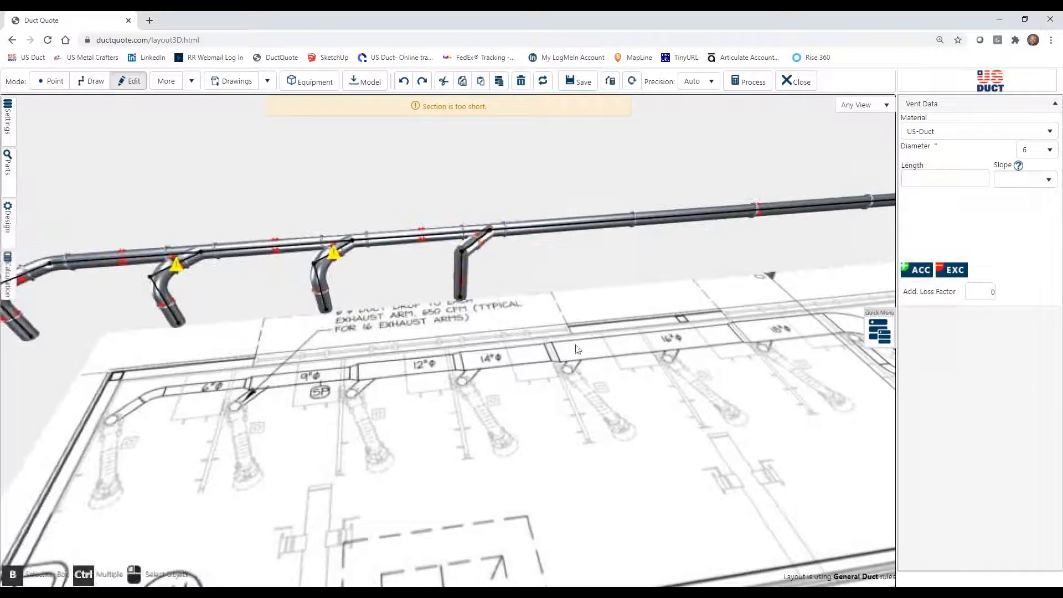
left_click(461, 280)
left_click_drag(525, 273, 604, 326)
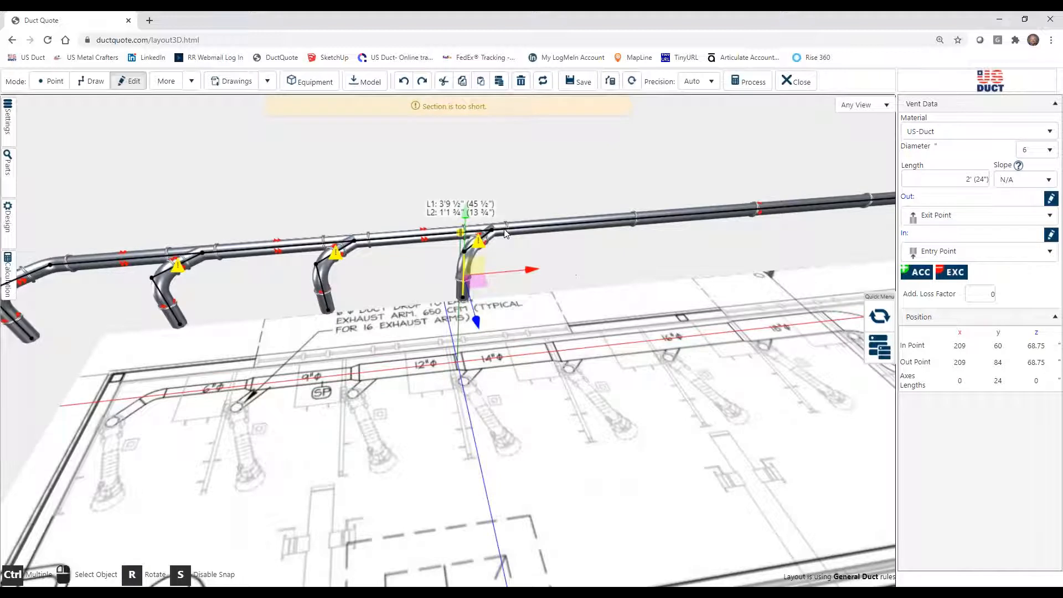
Duplicate the newest branch together with its drop and attach the copy 4'10 ¾" farther along the main, breaking into the segment.
left_click(487, 238)
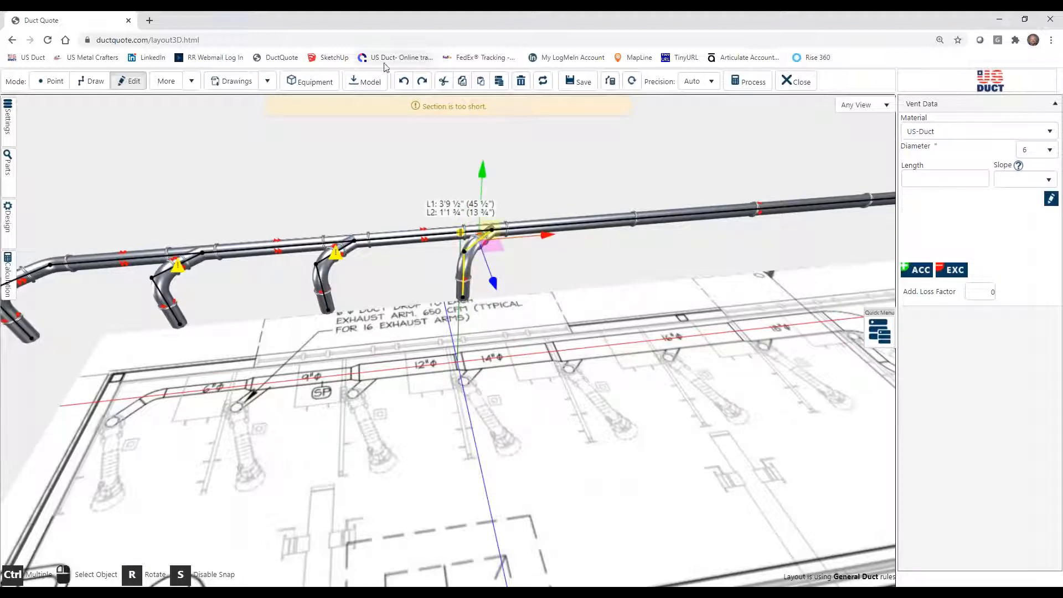
left_click(498, 83)
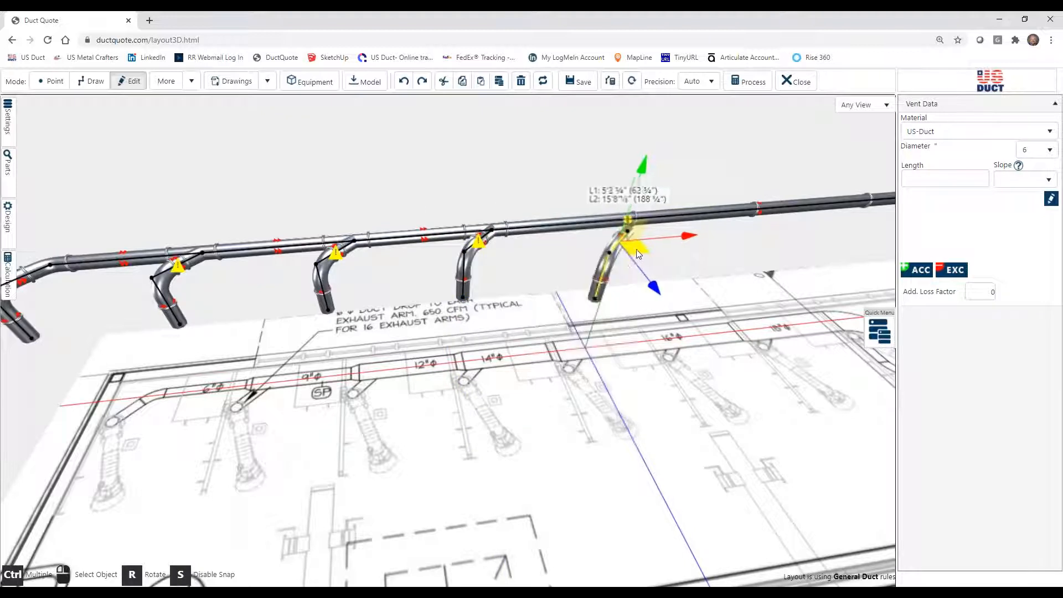
left_click(630, 255)
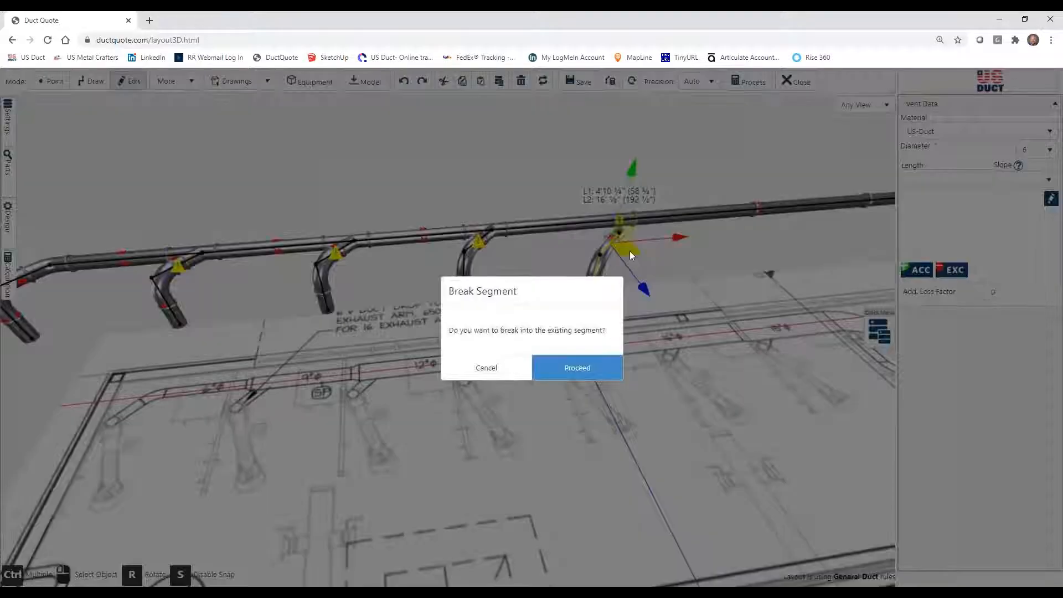
left_click(588, 371)
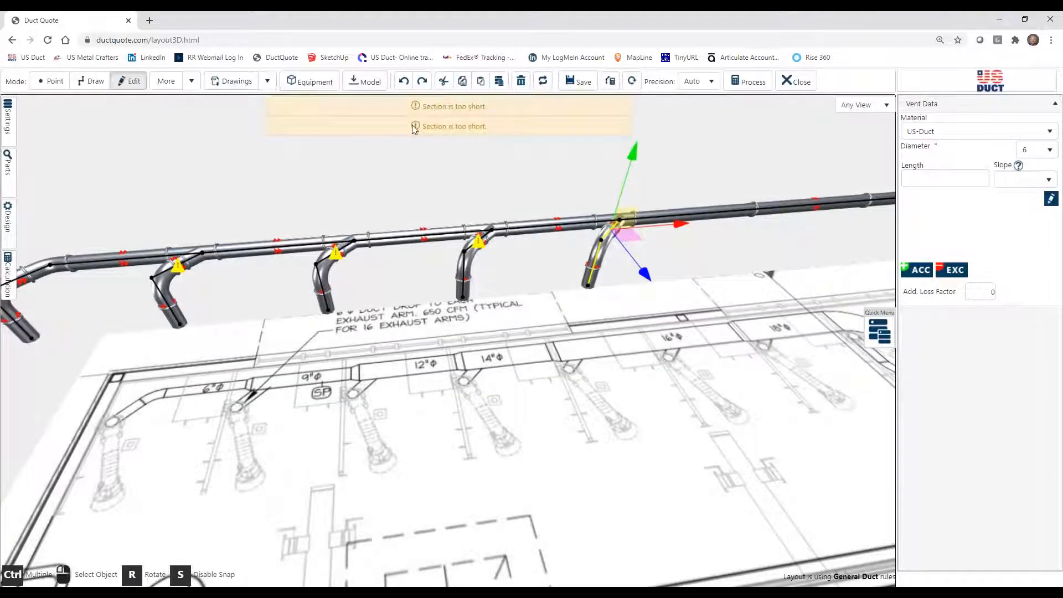
Place another copy of the branch and drop on the main 5'2" past the last branch, breaking into the existing segment.
left_click(498, 82)
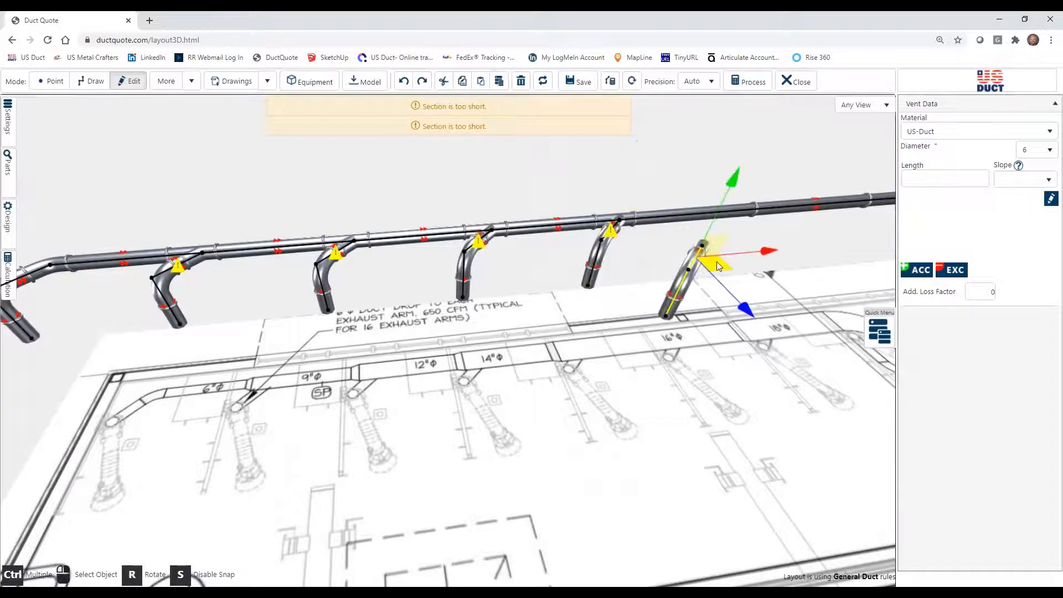
left_click(759, 237)
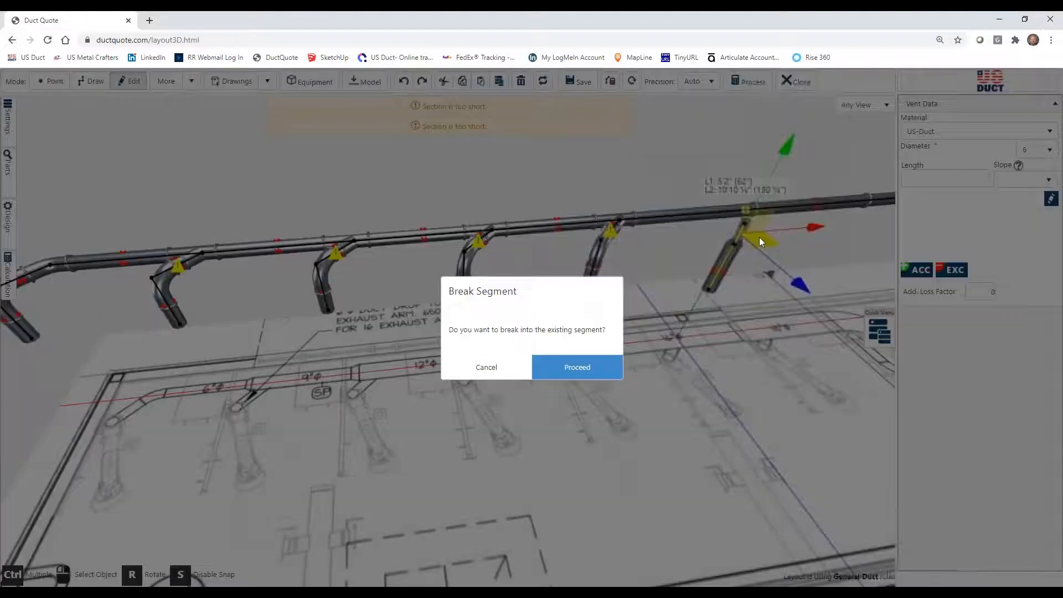
left_click(602, 367)
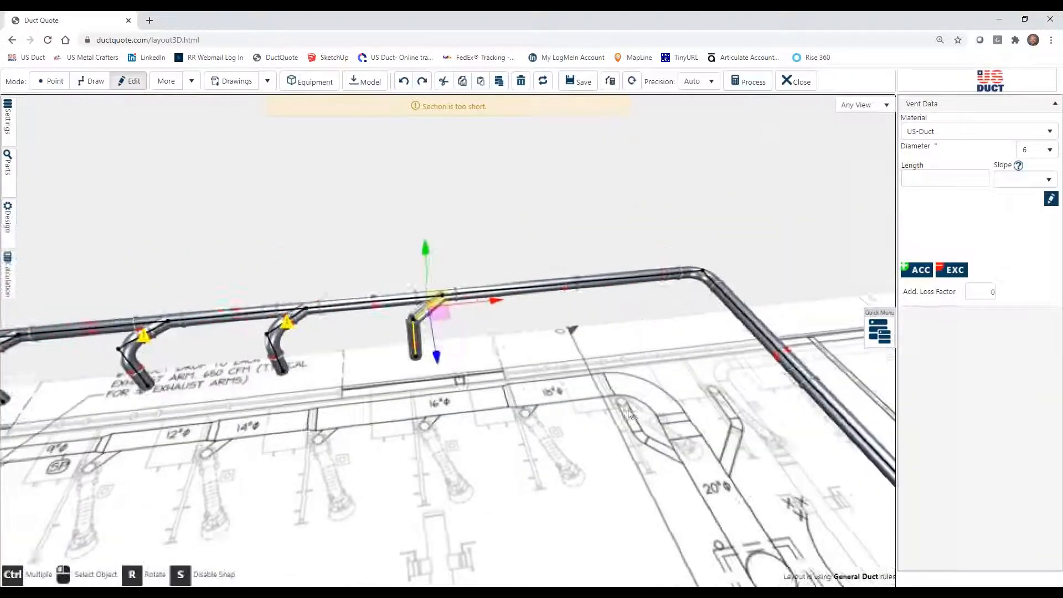
Reconnect the loose vertical drop of the 5'2" branch copy to the open end of its 45° section.
mouse_move(594, 434)
left_mouse_down()
mouse_move(590, 394)
mouse_move(622, 416)
mouse_move(536, 413)
left_mouse_up()
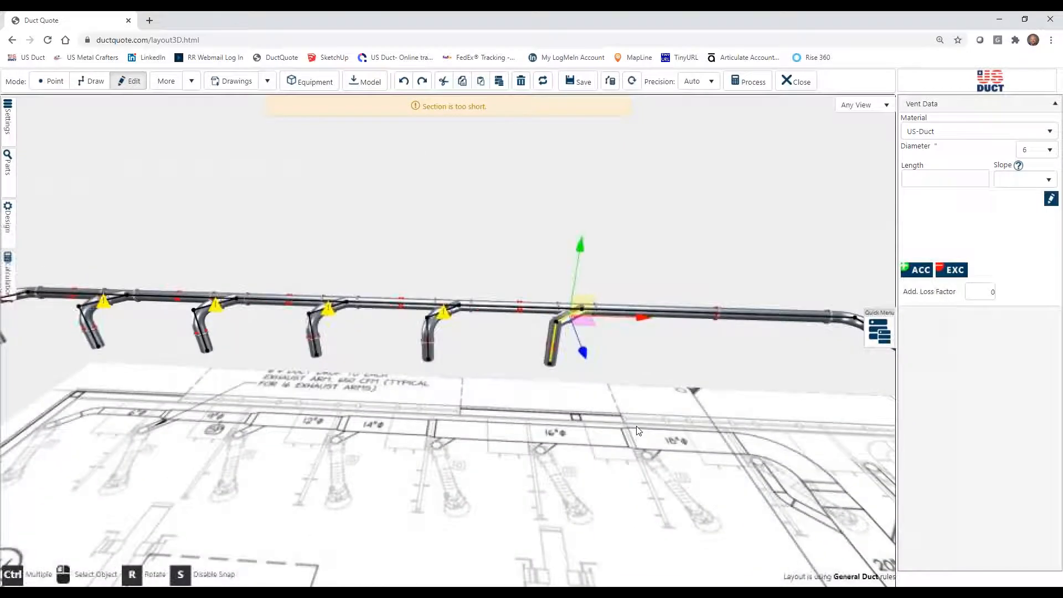
left_click(535, 413)
left_click(556, 363)
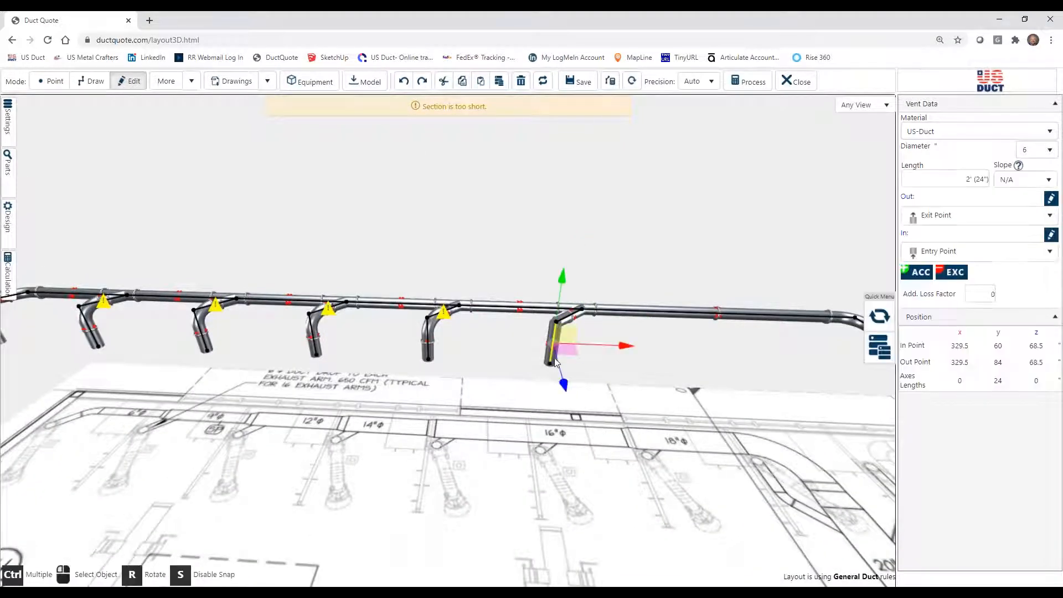
left_click_drag(714, 376, 662, 355)
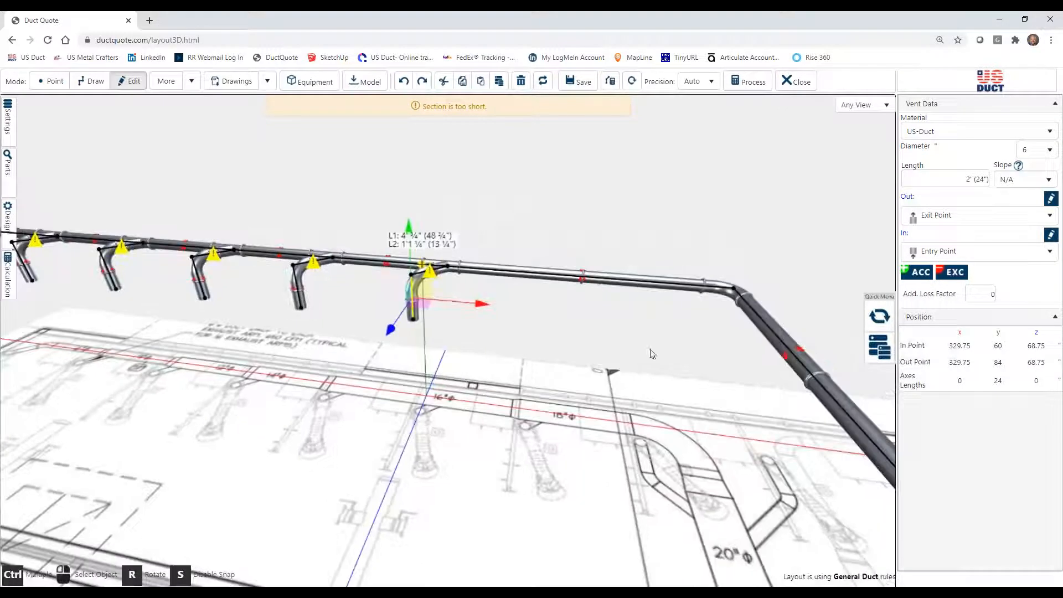
Duplicate the reconnected branch and drop and attach the copy to the last open stretch of main before the corner, breaking into it.
left_click(473, 325)
left_click(423, 281)
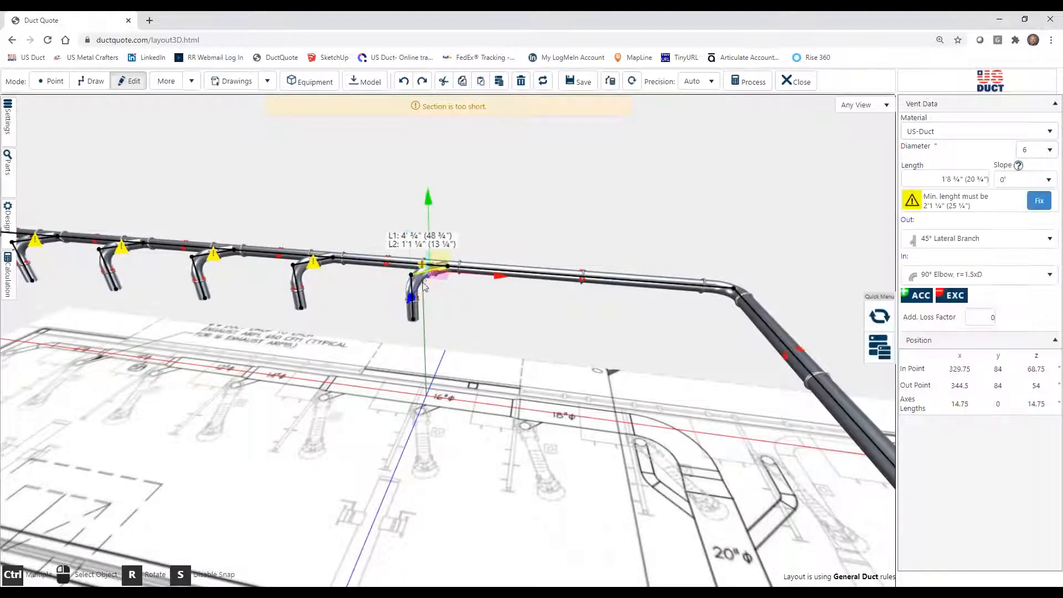
left_click(418, 326, "ctrl")
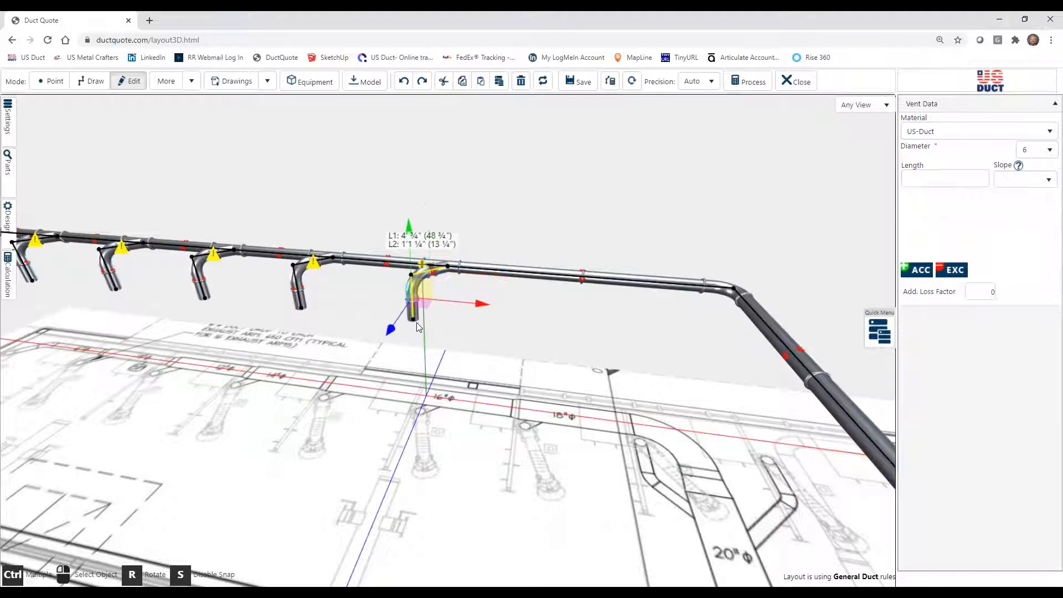
left_click(499, 80)
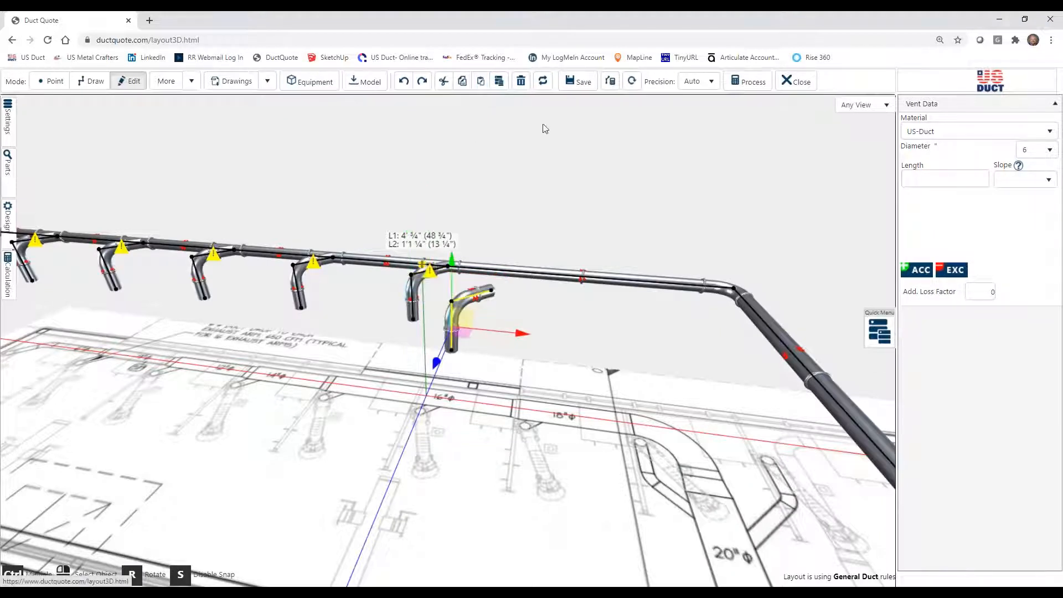
left_click_drag(463, 343, 538, 335)
left_click(560, 372)
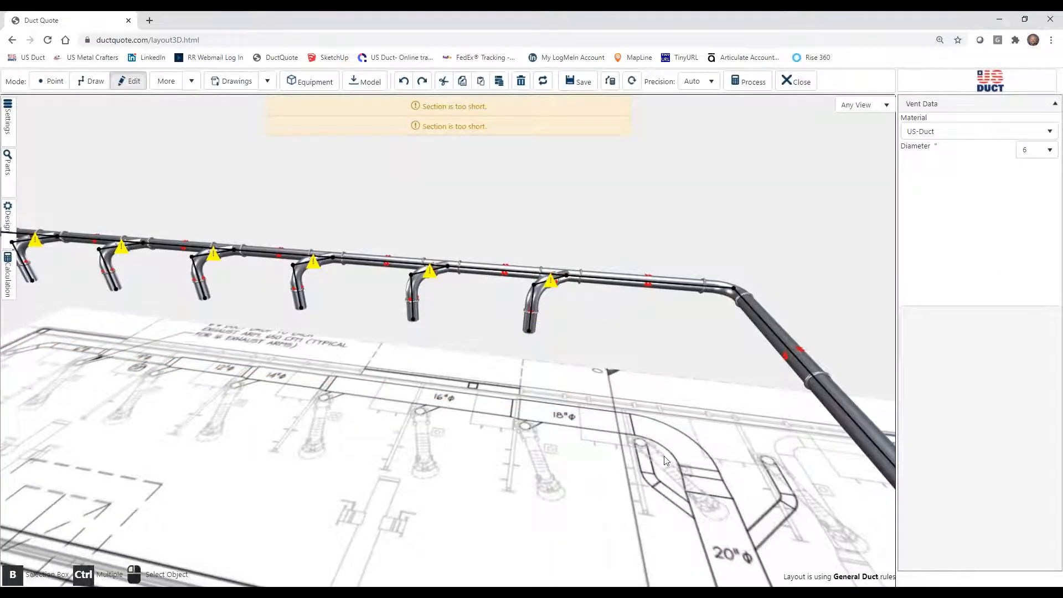
Draw a 45° branch about 4'4" long outward from the main's final leg, 6'3 ¾" past the corner, and extend it with a 2' ¾" section.
left_click_drag(666, 461, 659, 496)
left_click_drag(720, 413, 645, 301)
left_click_drag(586, 403, 441, 401)
left_click_drag(377, 370, 478, 402)
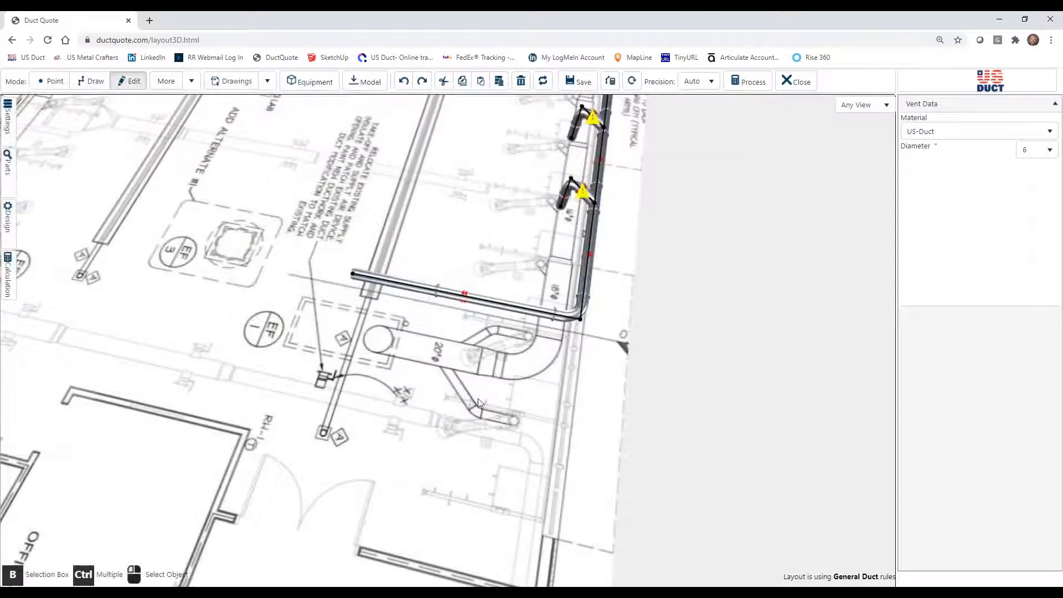
left_click_drag(523, 398, 418, 398)
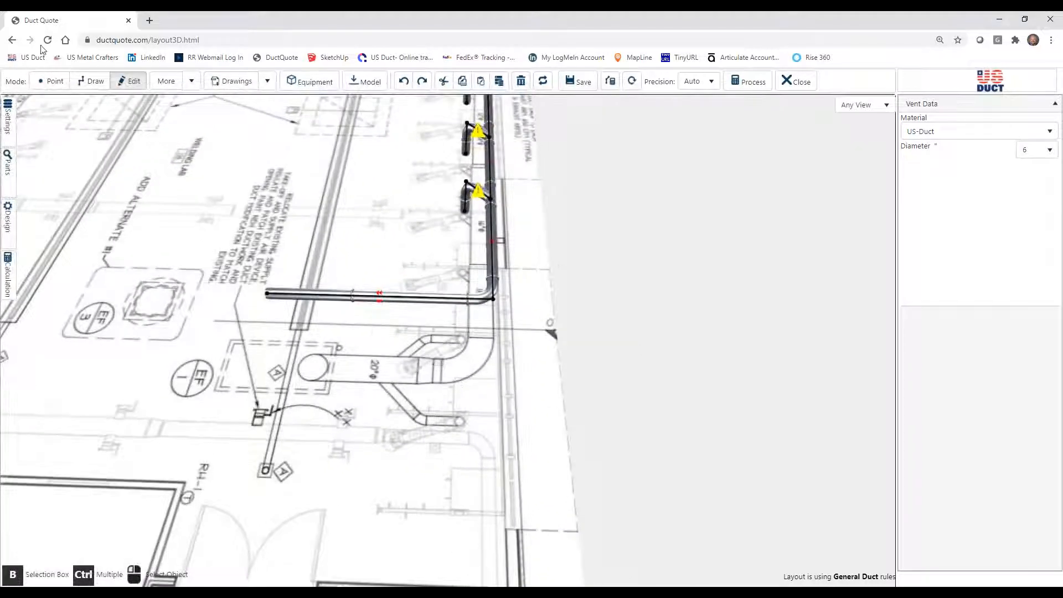
left_click(92, 81)
left_click(346, 295)
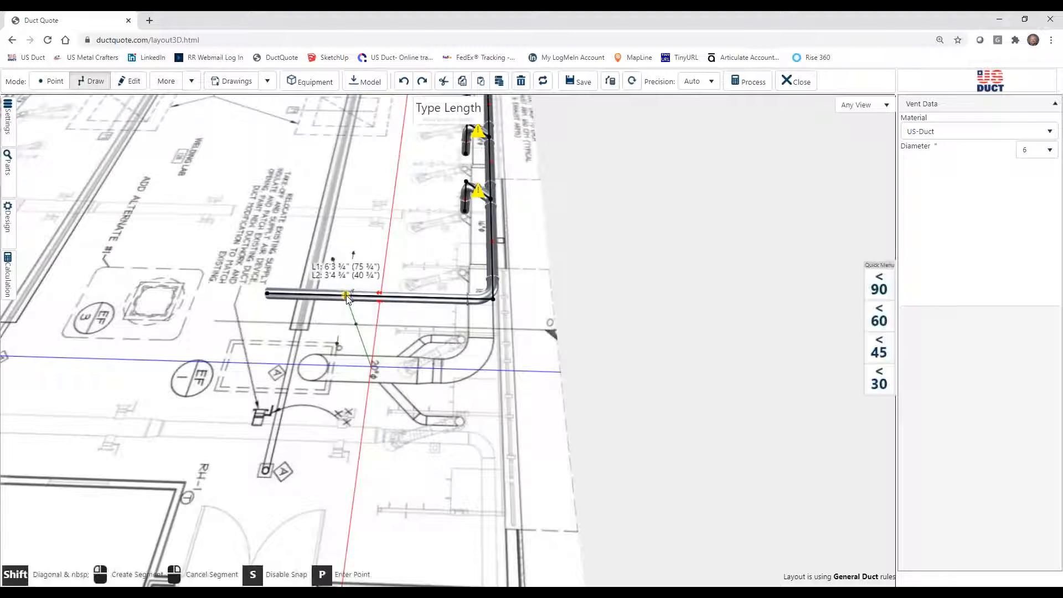
left_click(875, 357)
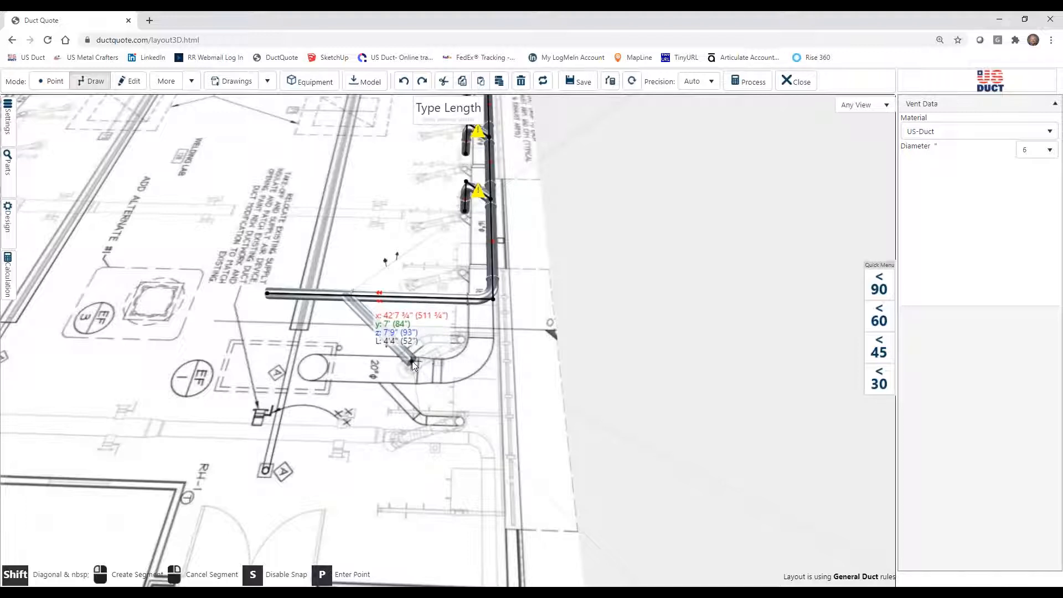
left_click(430, 372)
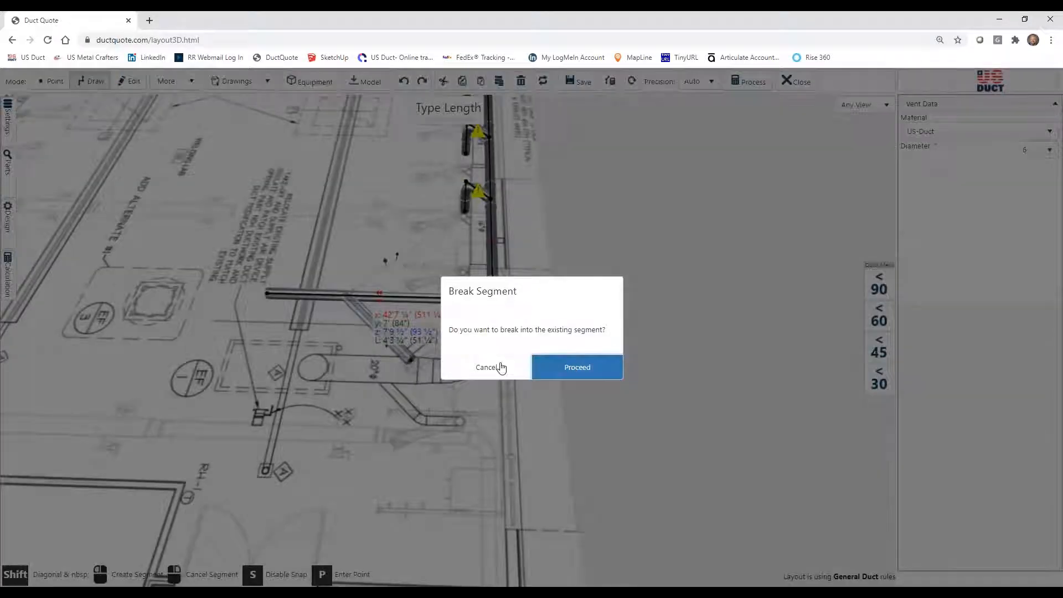
left_click(499, 368)
left_click(410, 363)
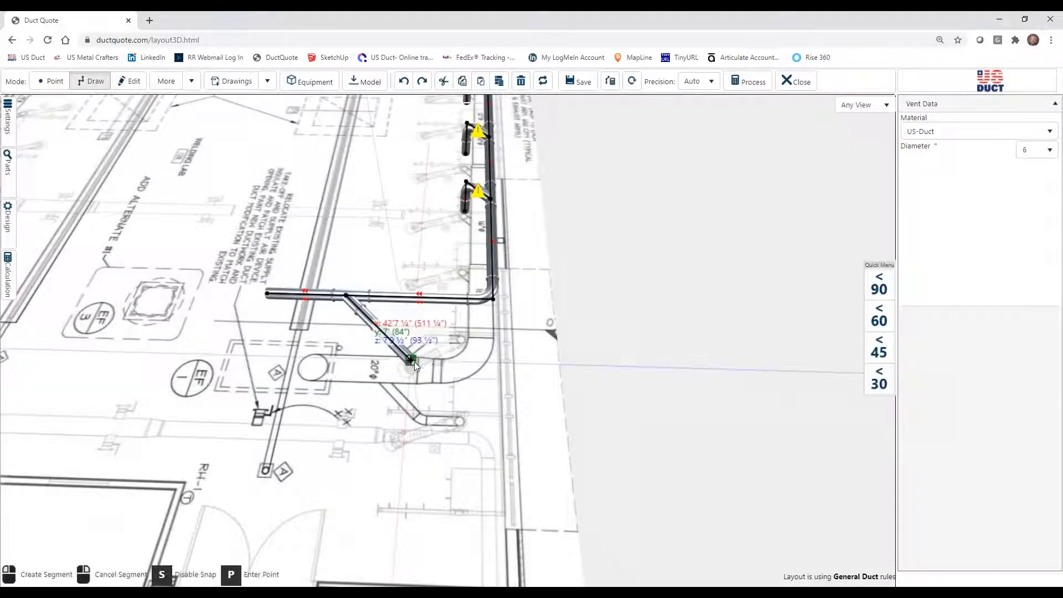
left_click(464, 358)
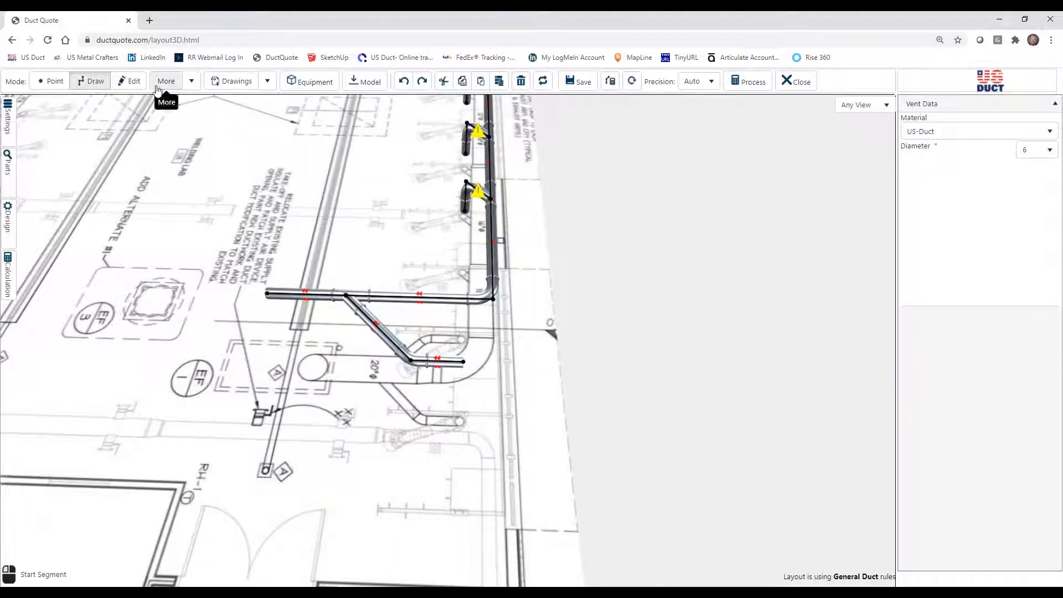
Duplicate a 24" vertical drop and attach the copy to the open end of the new branch's end section.
left_click(129, 82)
left_click(466, 204)
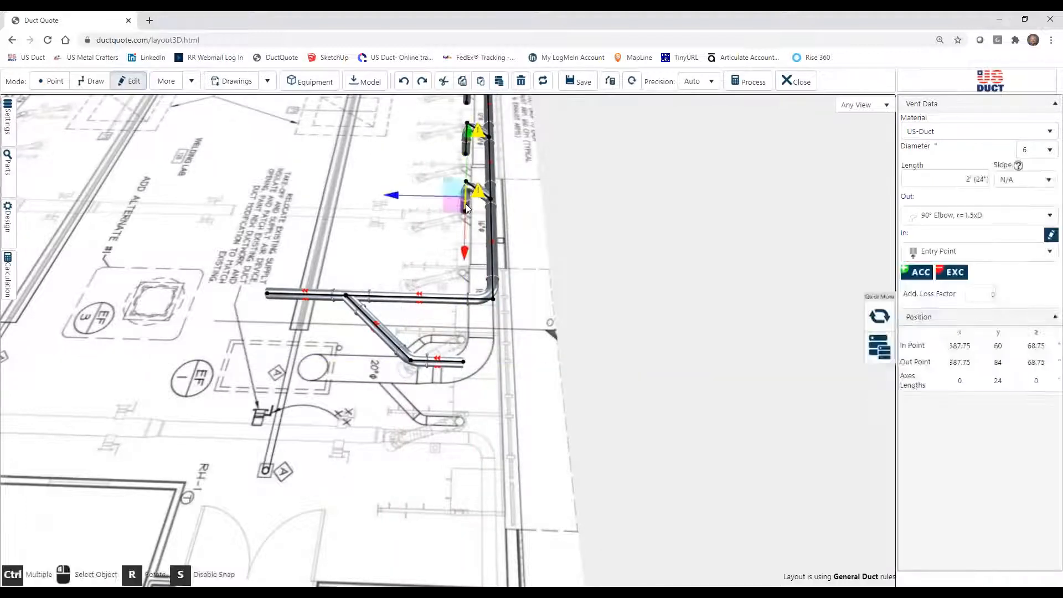
left_click(499, 82)
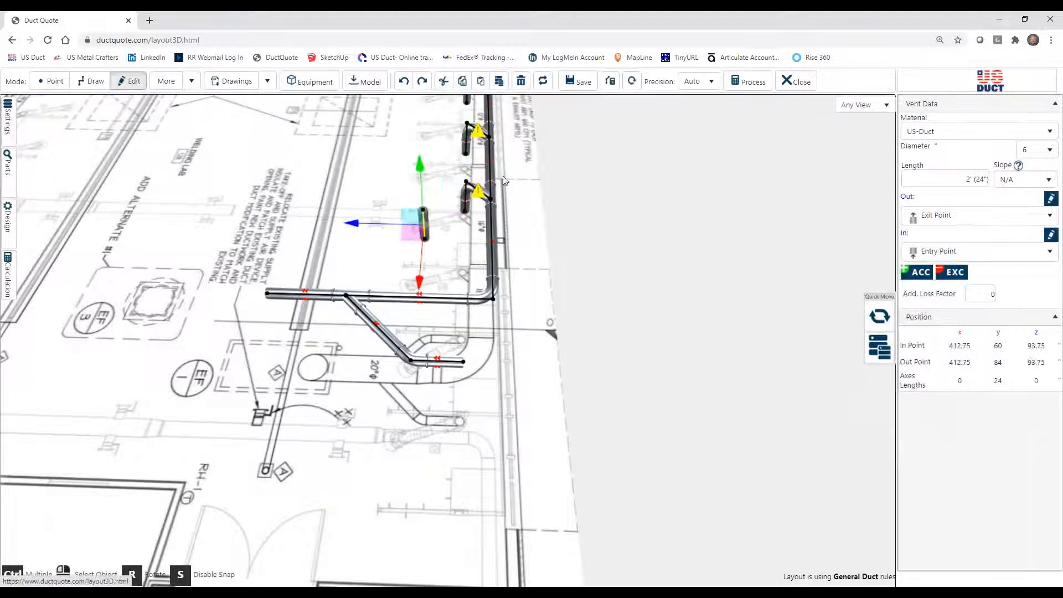
mouse_move(416, 235)
left_mouse_down()
mouse_move(463, 337)
mouse_move(461, 377)
left_mouse_up()
Draw a 45° branch about 2'10" long inward from the existing branch junction on the main's final leg, and extend it with a 3' ¾" section.
left_click_drag(541, 428, 502, 336)
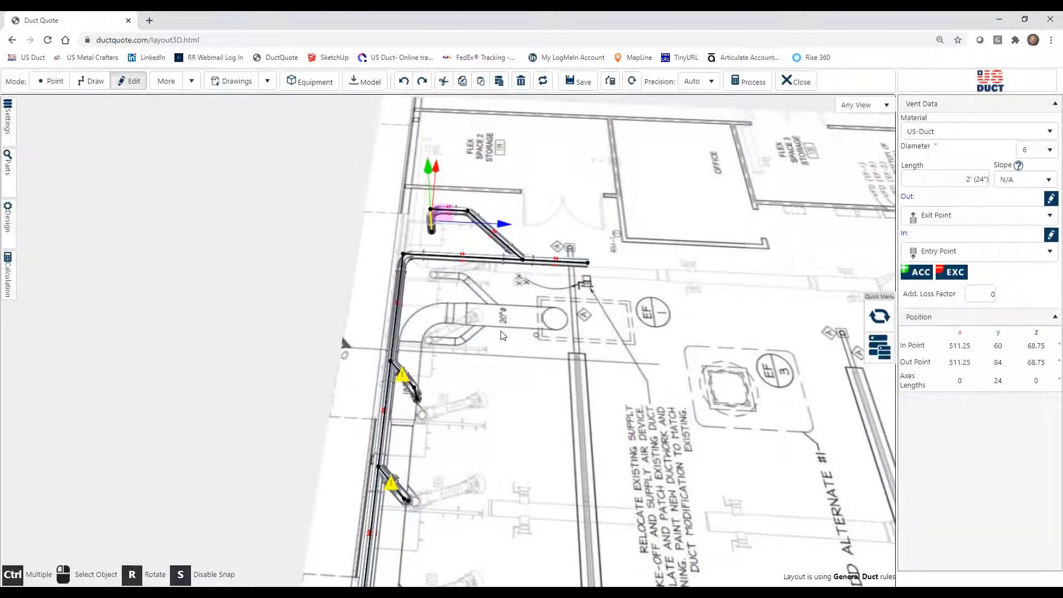
left_click(90, 82)
scroll(469, 306, "up", 2)
scroll(499, 318, "up", 2)
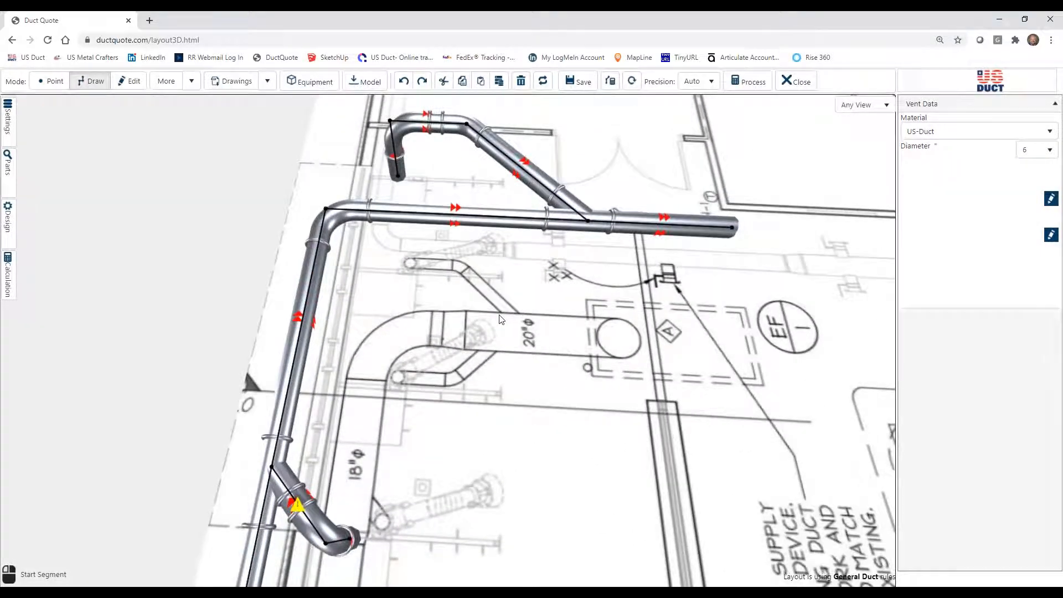
left_click(588, 224)
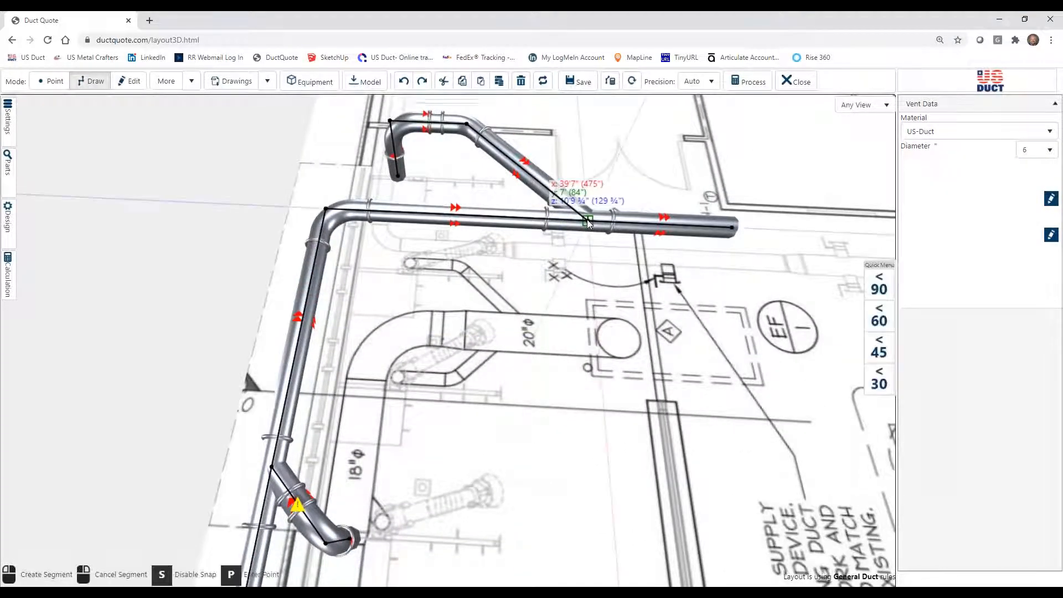
left_click(881, 353)
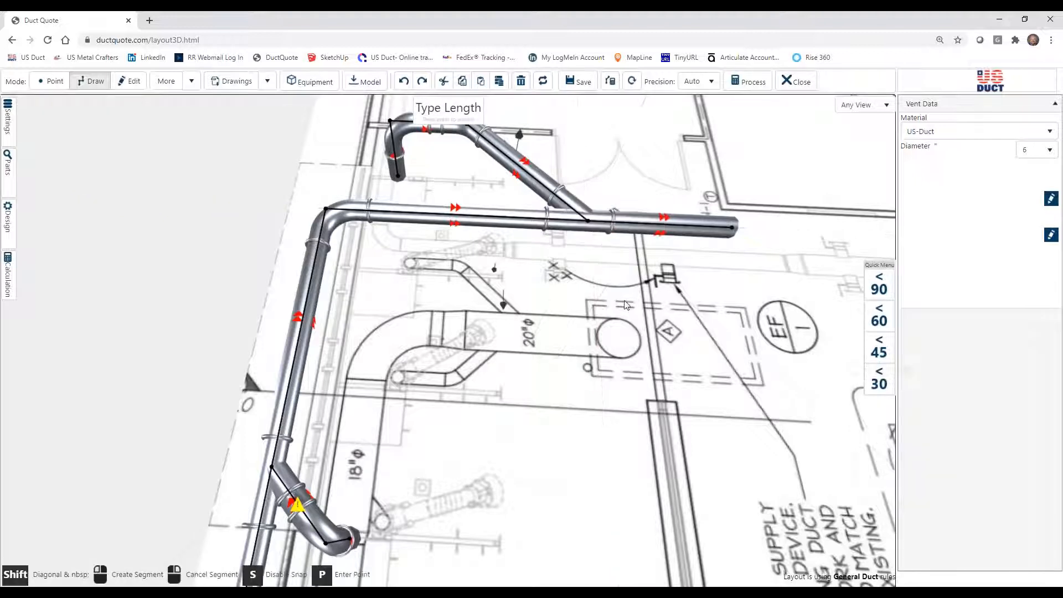
left_click(503, 289)
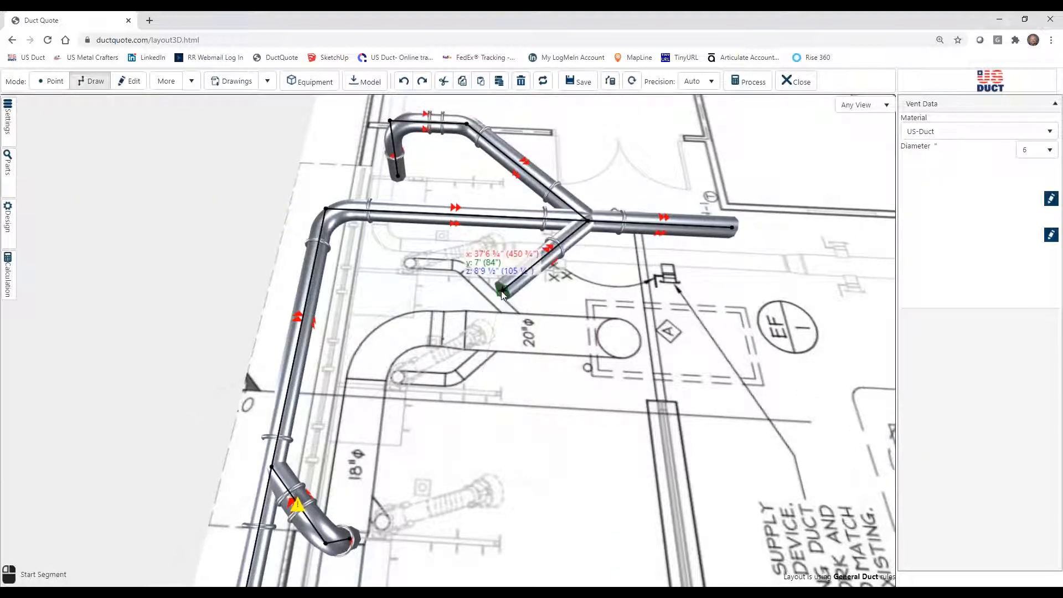
left_click(501, 290)
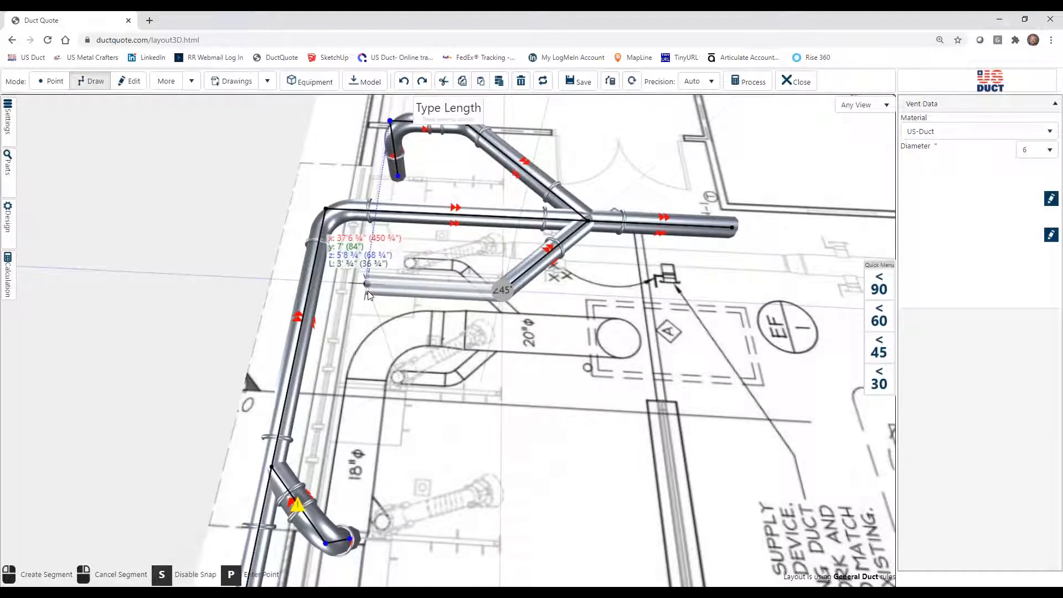
left_click(367, 285)
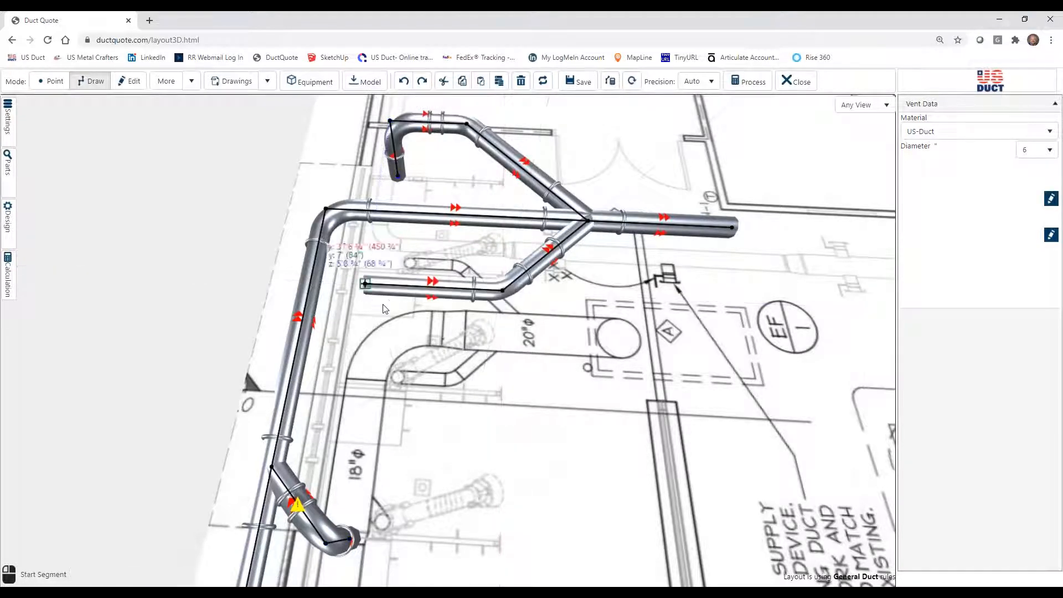
Duplicate the 24" vertical drop and attach the copy to the open end of the inner branch's 3' ¾" section.
left_click(126, 82)
left_click(402, 153)
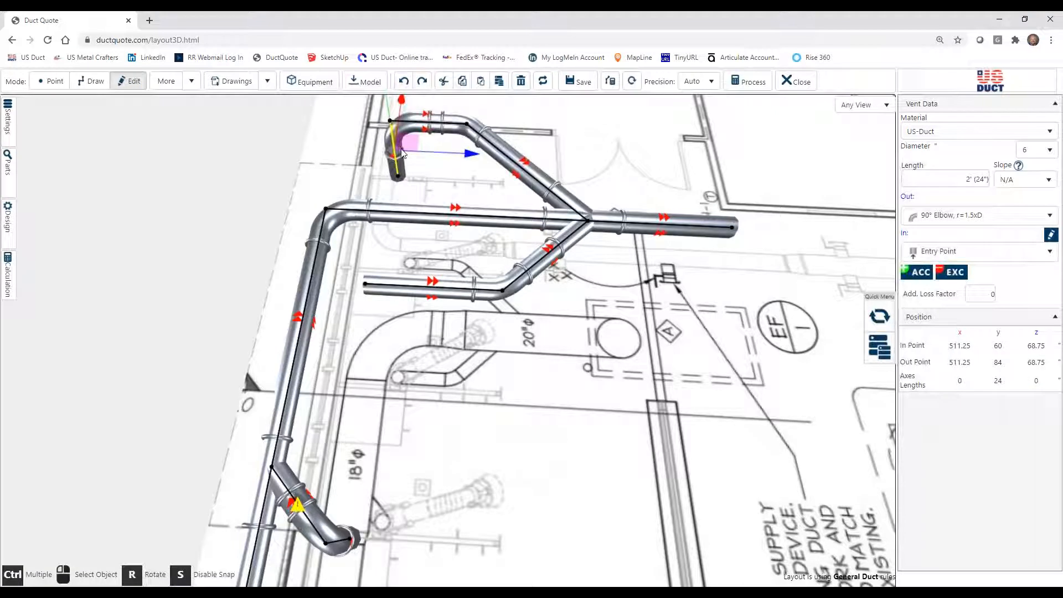
left_click(468, 111)
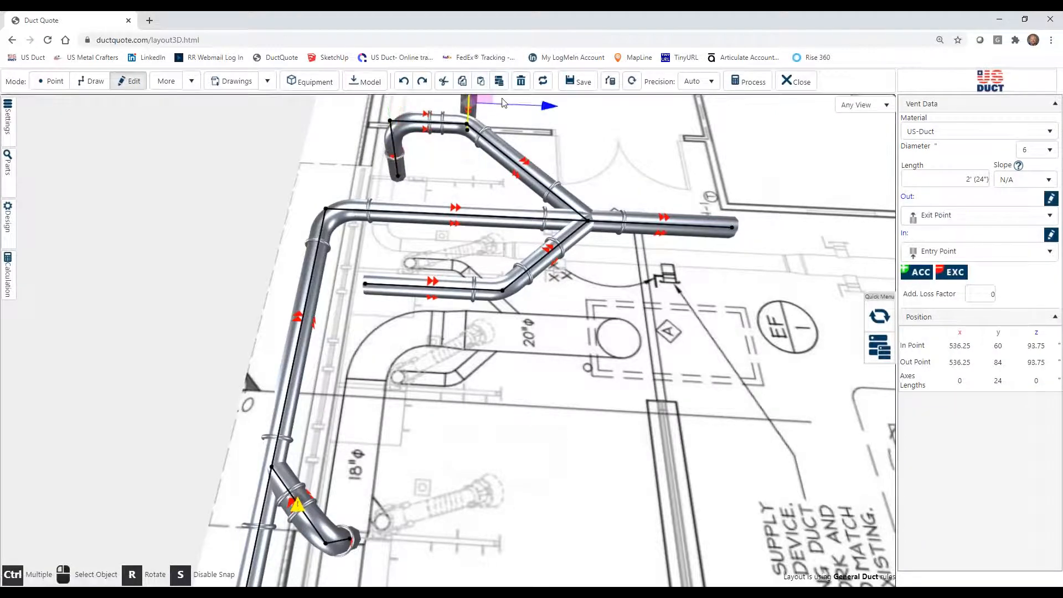
left_click_drag(496, 104, 382, 297)
Run the duct calculation with a 3000 FPM target velocity and automatic drop and trunk diameters, and close the results.
left_click_drag(589, 413, 855, 404)
scroll(609, 384, "down", 3)
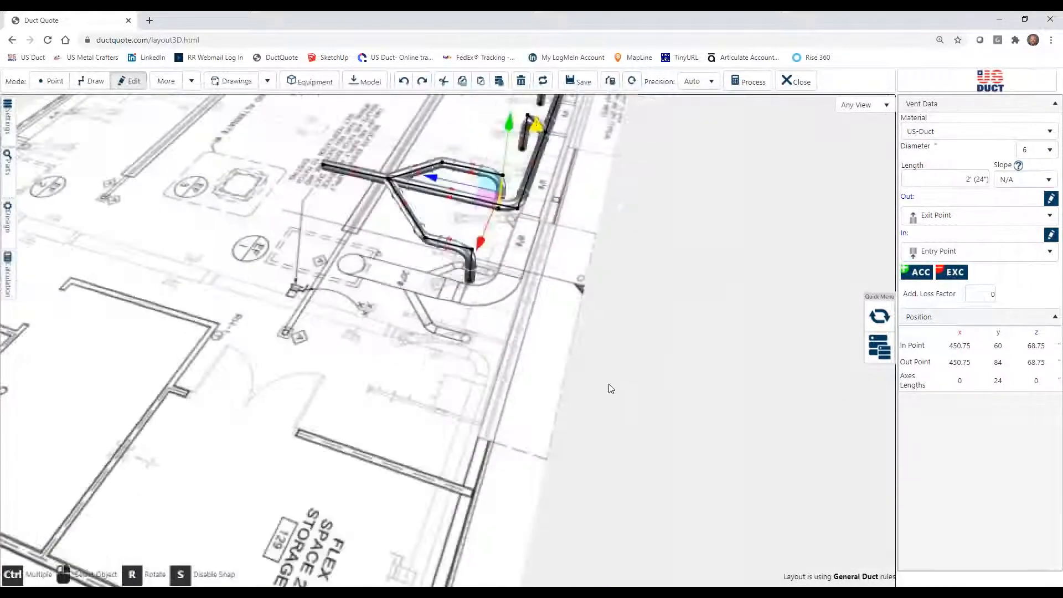
scroll(610, 388, "down", 2)
left_click_drag(430, 398, 652, 399)
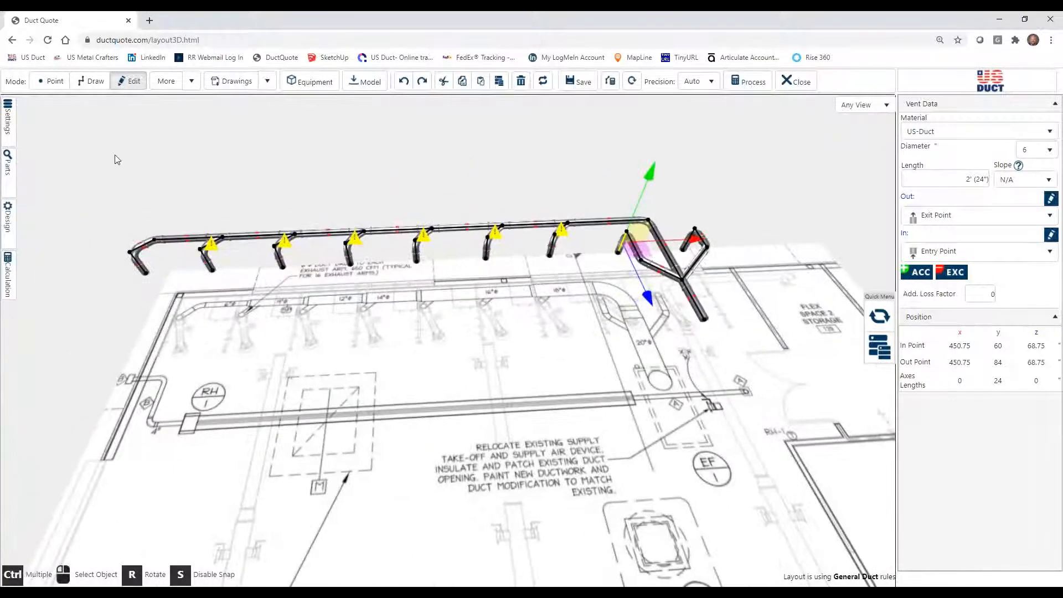
left_click(7, 275)
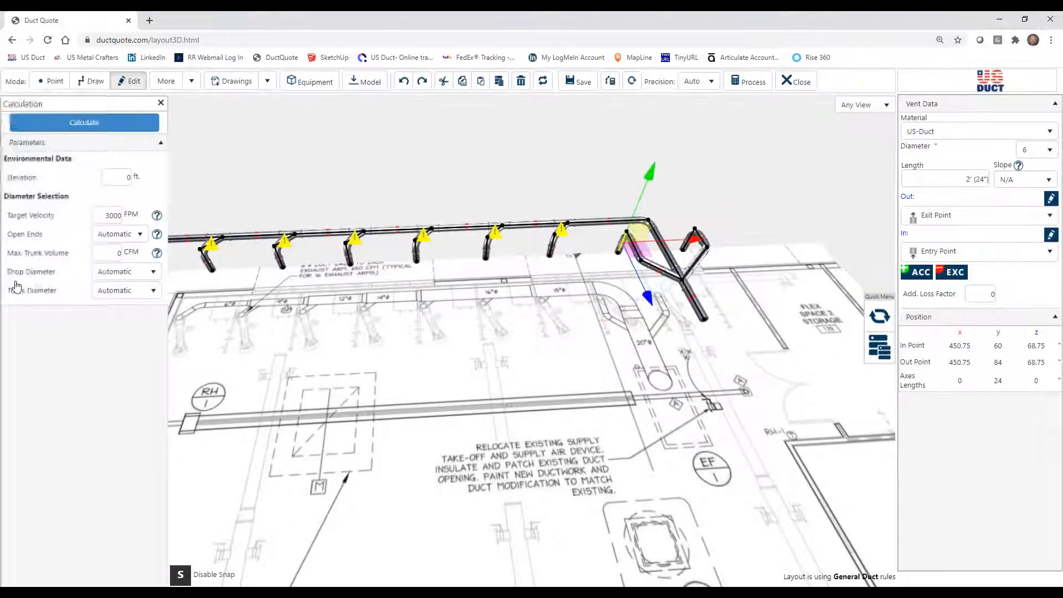
left_click(124, 127)
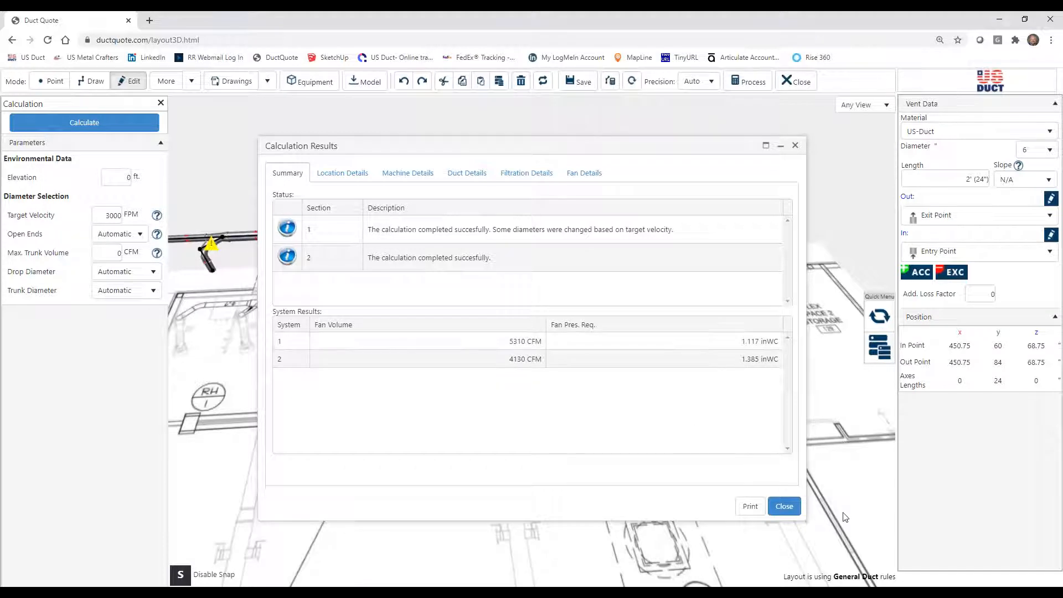
left_click(784, 506)
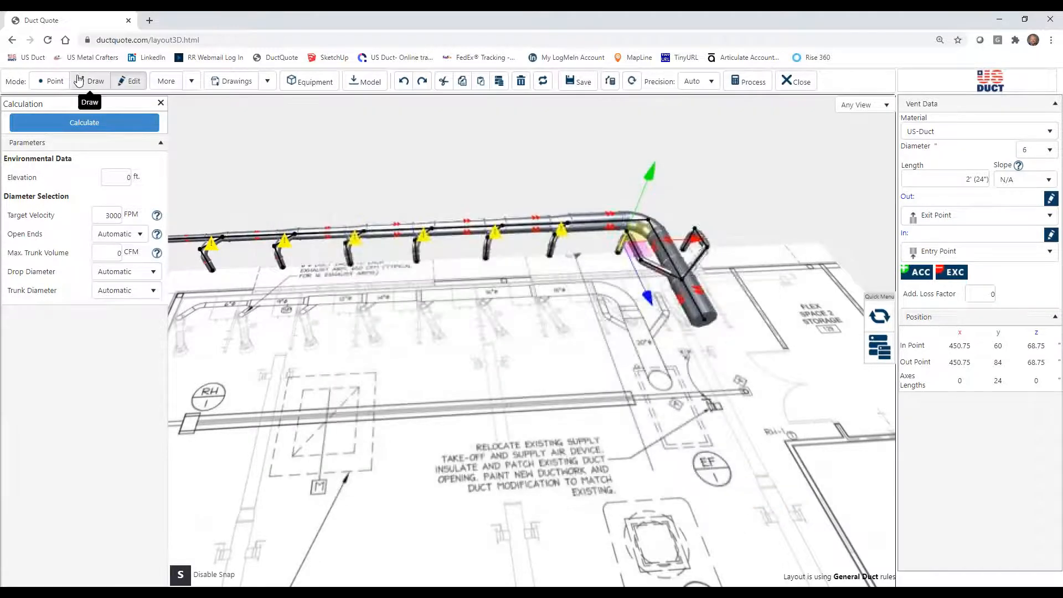
left_click(162, 102)
Fix the too-short 45° branch nearest the EF-1 main's corner to 2'7 ½", shifting downstream sections to make room.
left_click_drag(613, 339, 535, 270)
scroll(603, 360, "up", 5)
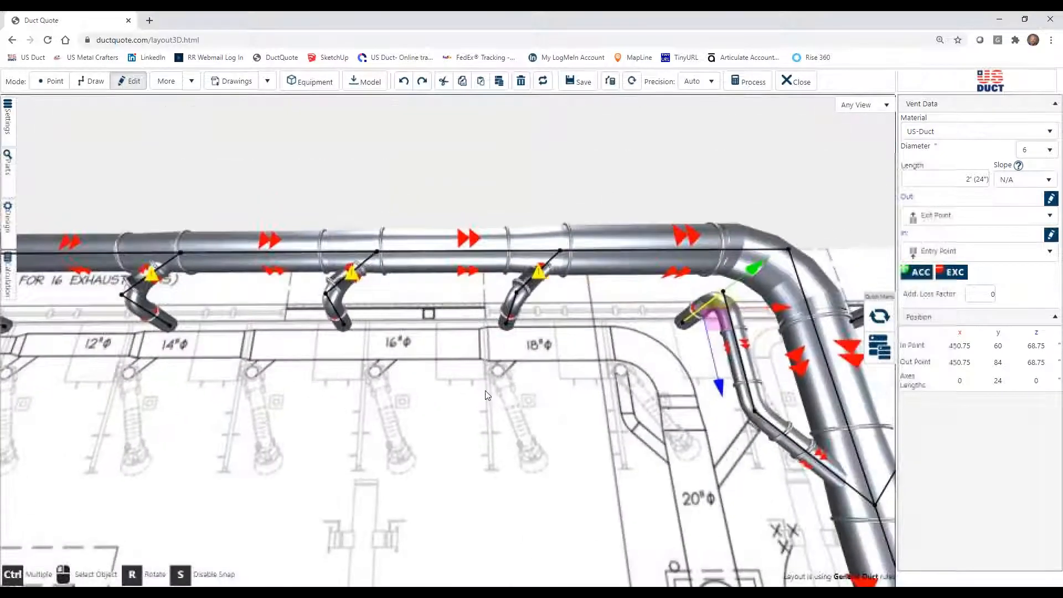
left_click(537, 282)
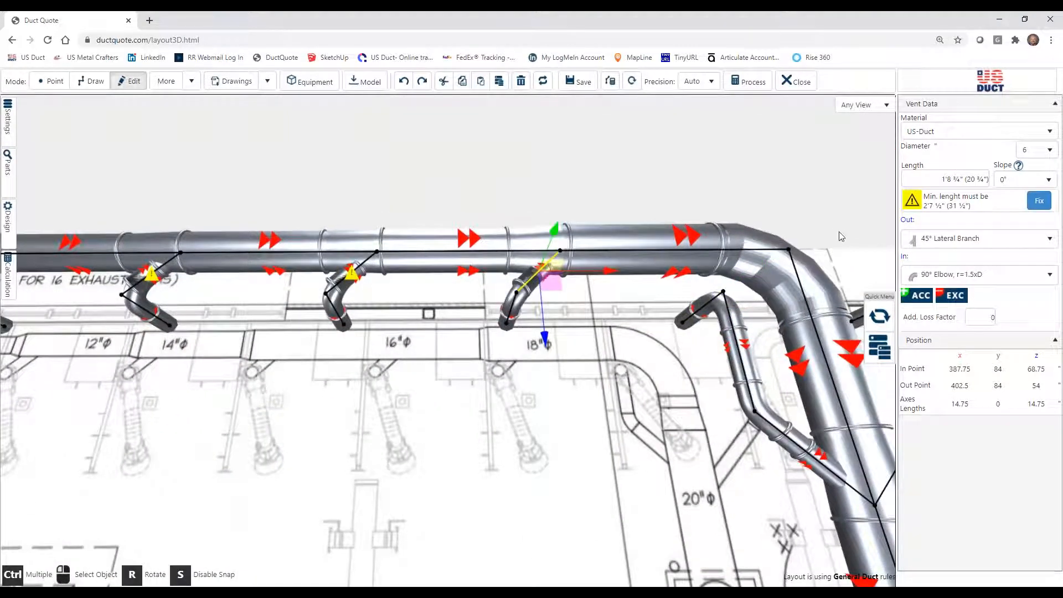
left_click(1038, 202)
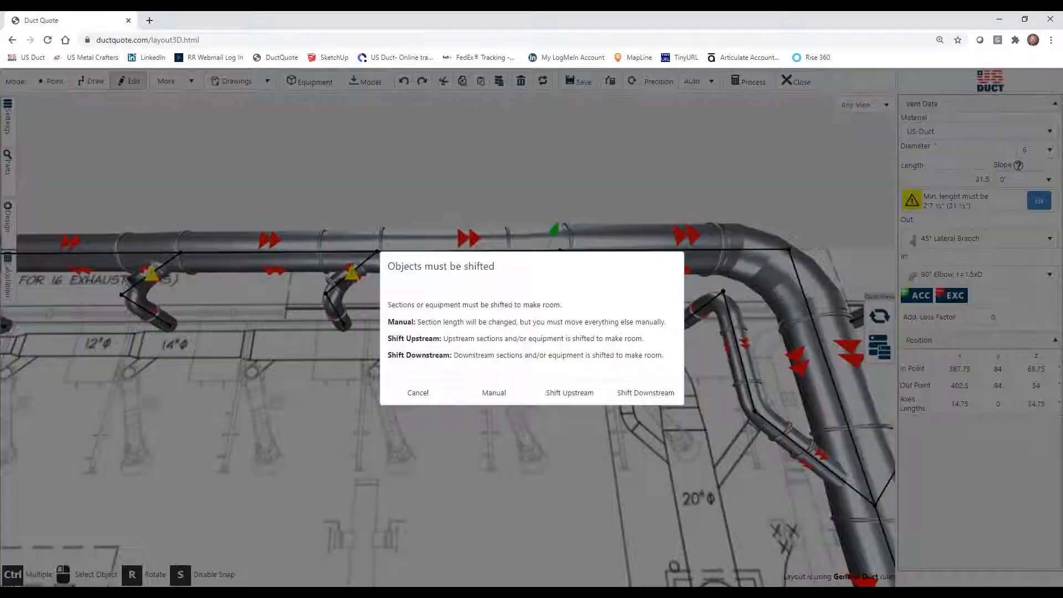
left_click(648, 393)
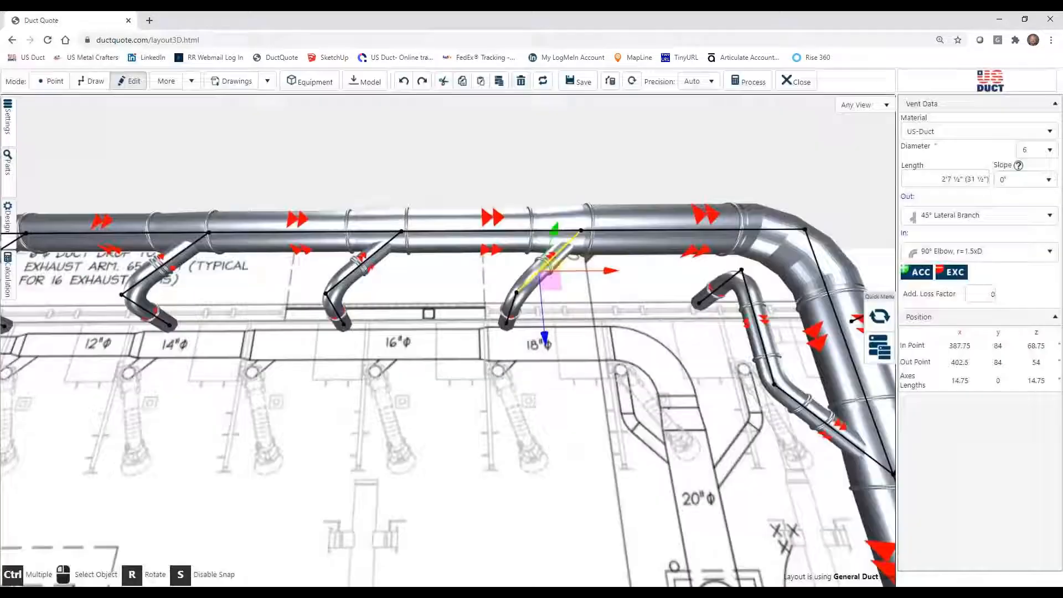
left_click(594, 409)
Draw an 18" diameter vertical riser upward from the open end of the EF-1 main's final leg.
scroll(594, 409, "down", 5)
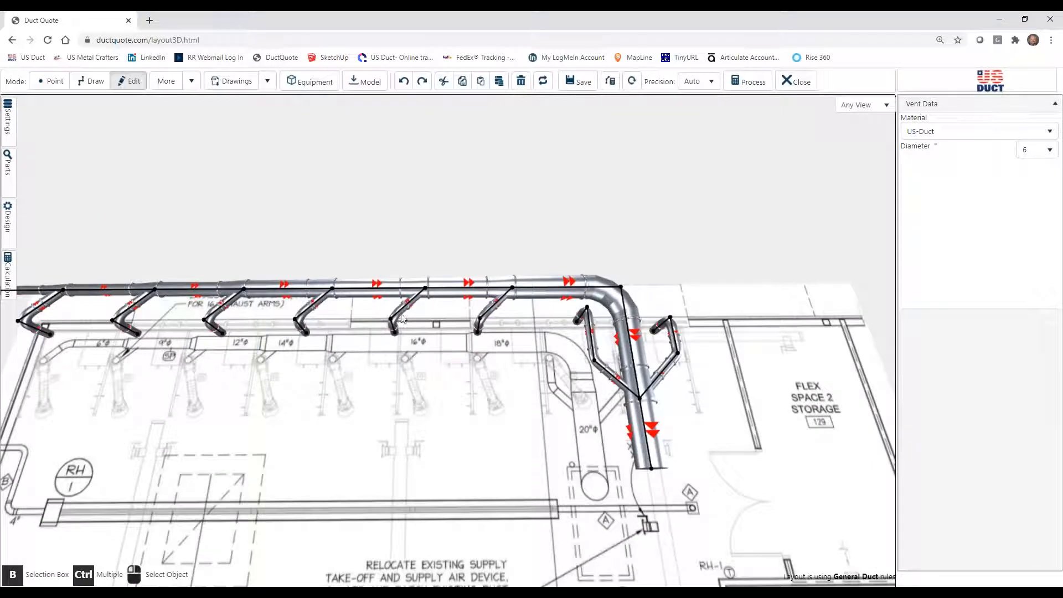
left_click_drag(430, 416, 336, 392)
left_click_drag(451, 437, 638, 450)
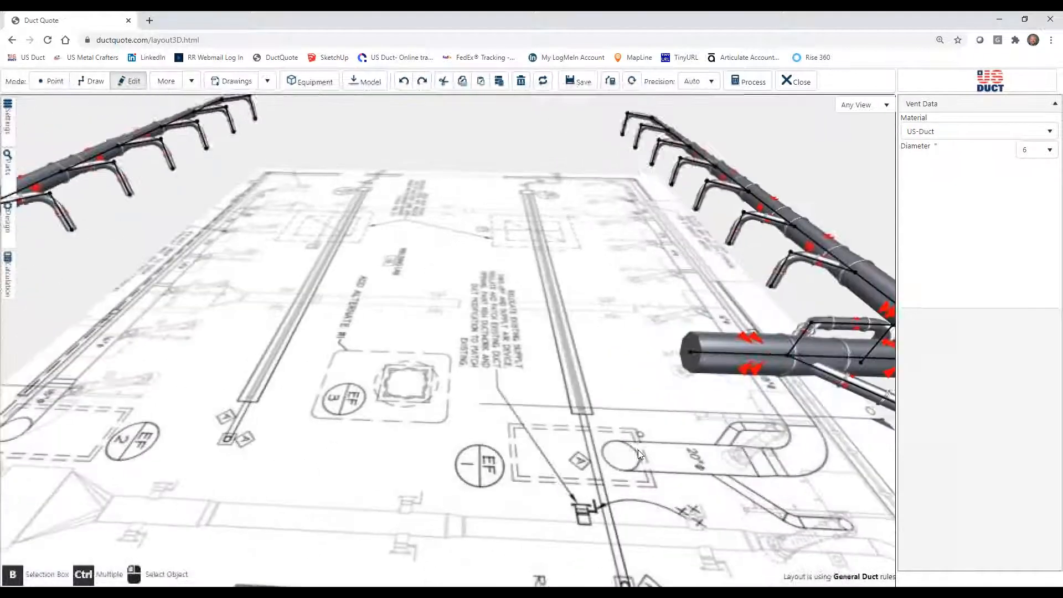
scroll(639, 450, "down", 5)
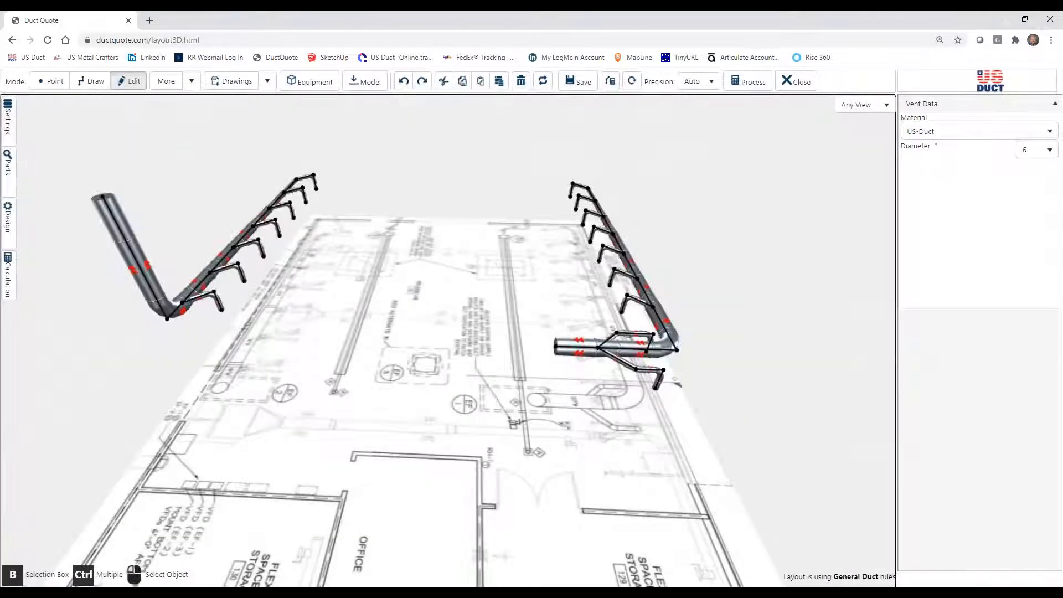
left_click(92, 81)
left_click(555, 348)
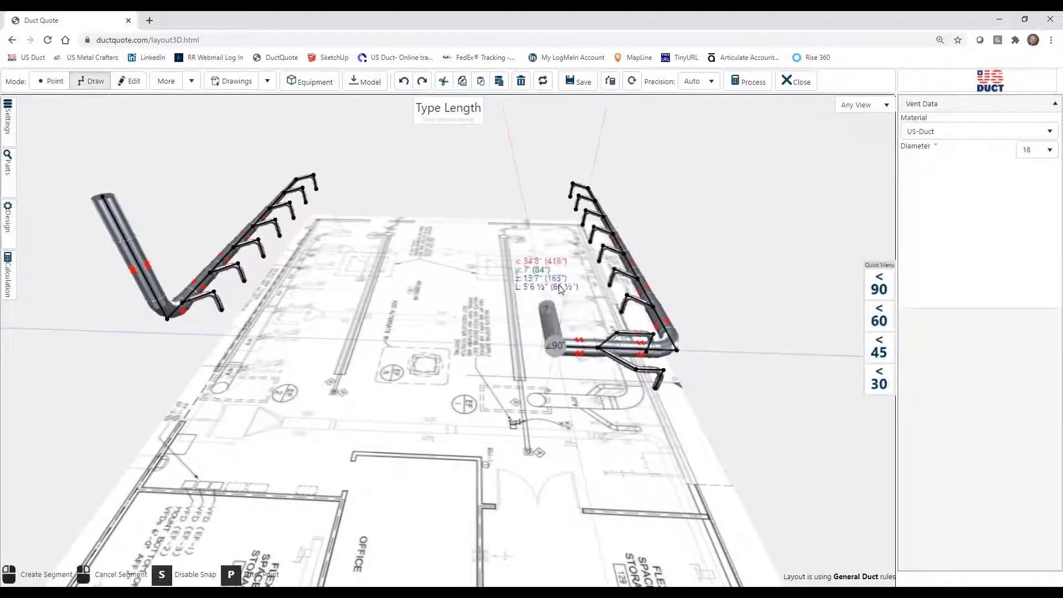
left_click(584, 204)
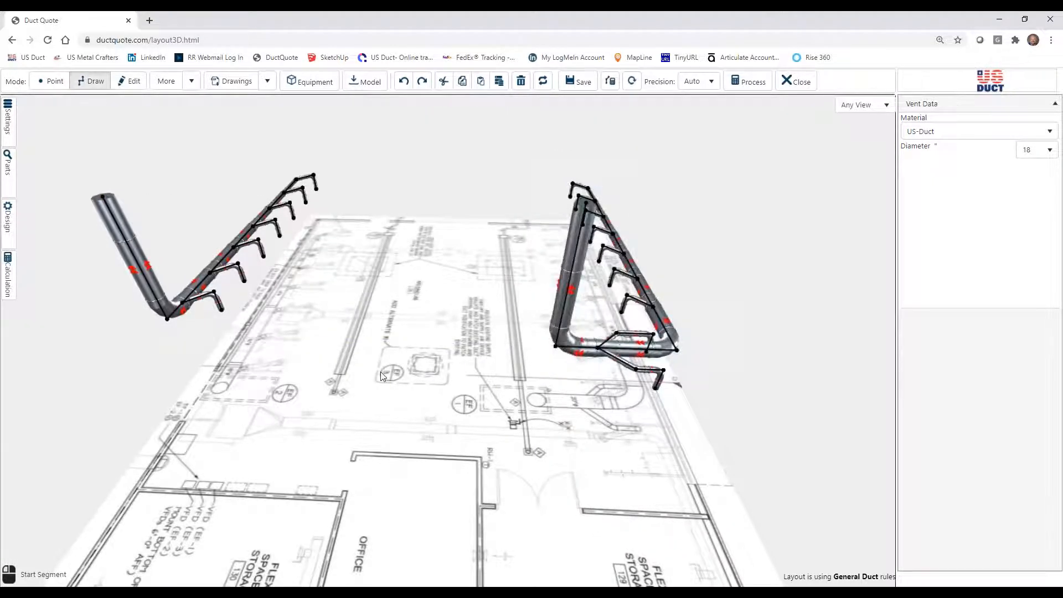
Process the layout into a bill of materials and open its proposal.
left_click_drag(385, 371, 427, 377)
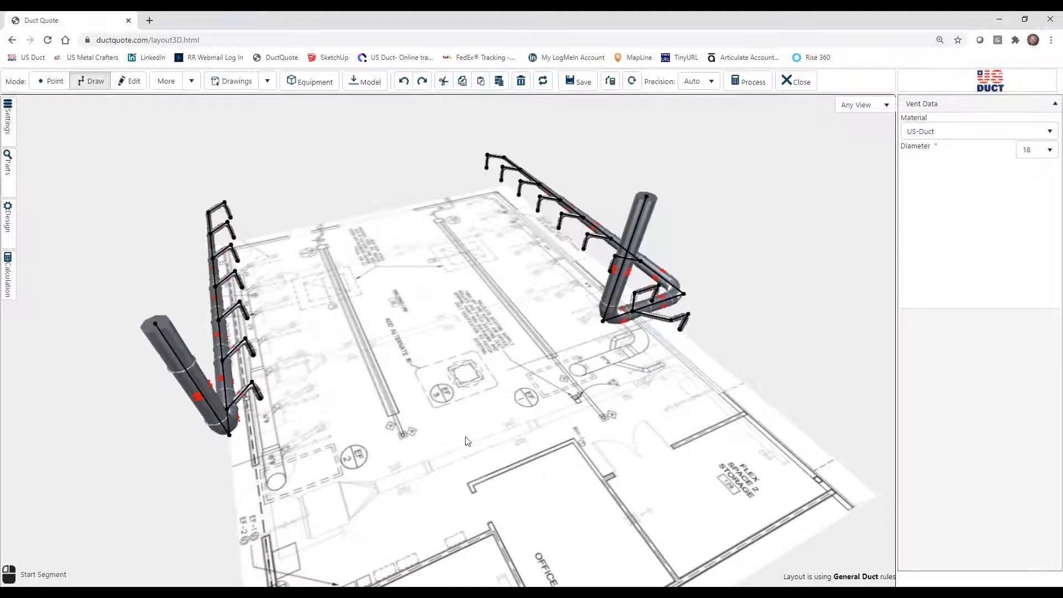
left_click_drag(463, 441, 576, 441)
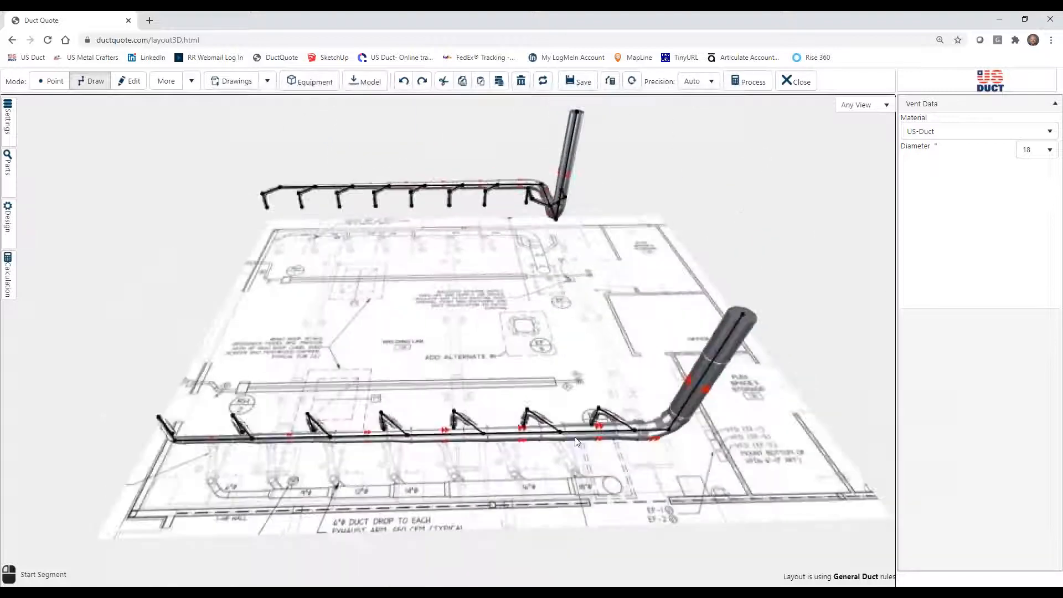
left_click(753, 81)
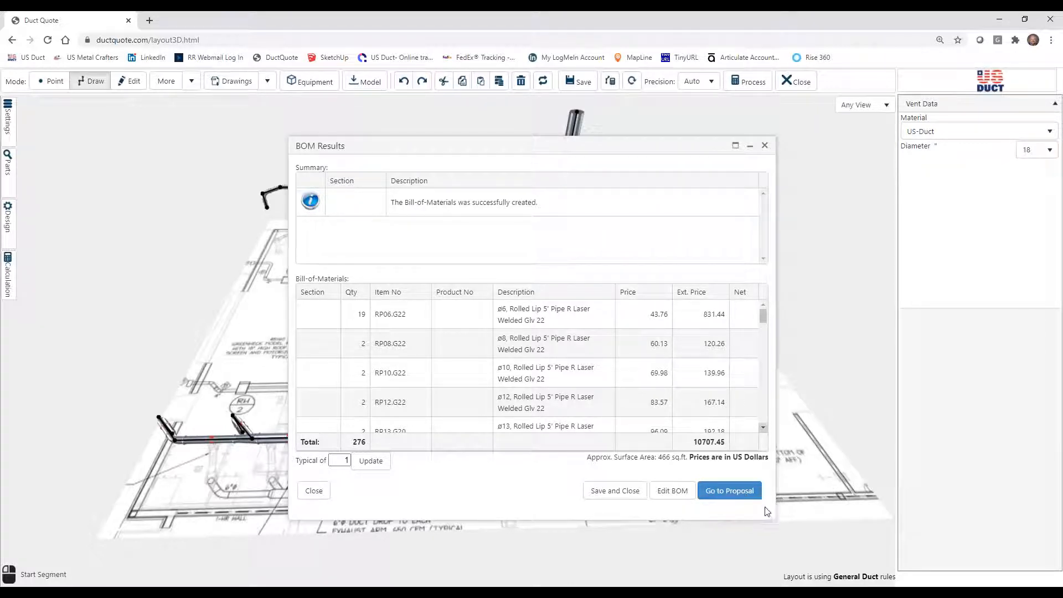
scroll(532, 366, "down", 17)
left_click(729, 493)
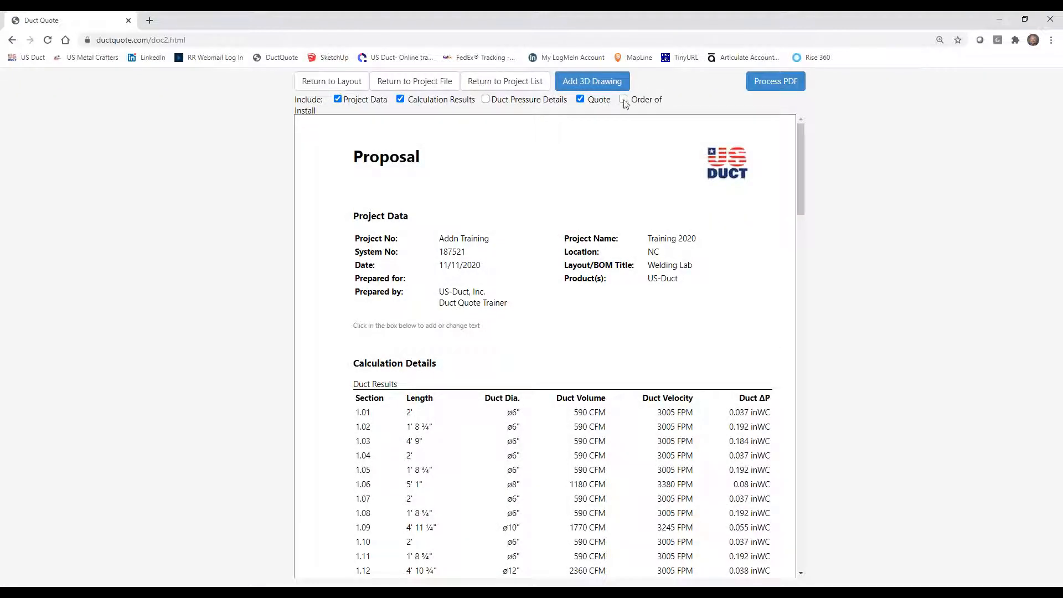
Exclude calculation results from the proposal, hide the quote's weight and freight estimate, and show its List Rate/Multiplier/Disc.
left_click(400, 99)
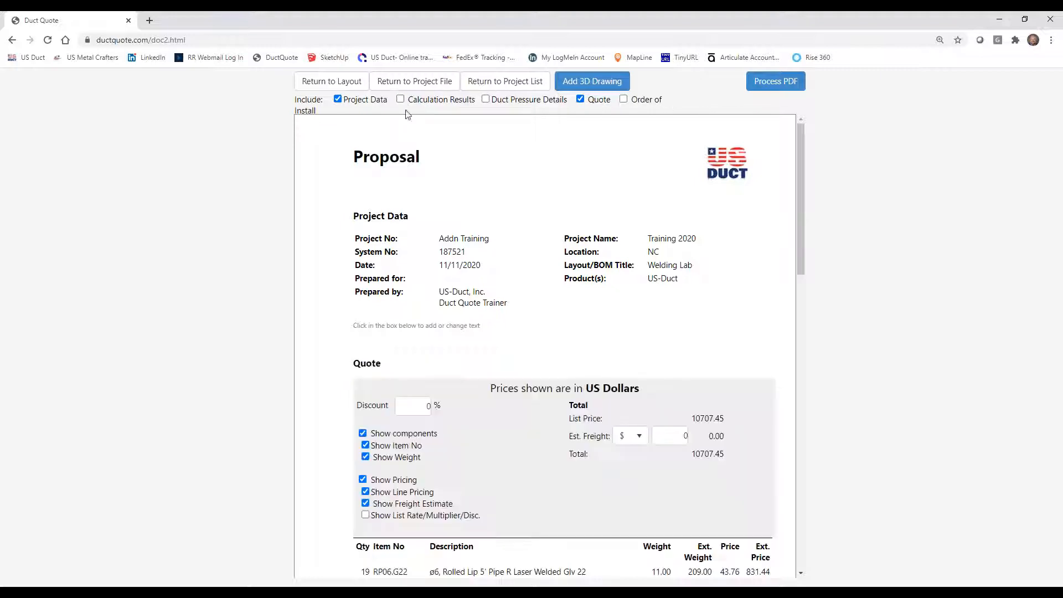
scroll(509, 457, "down", 3)
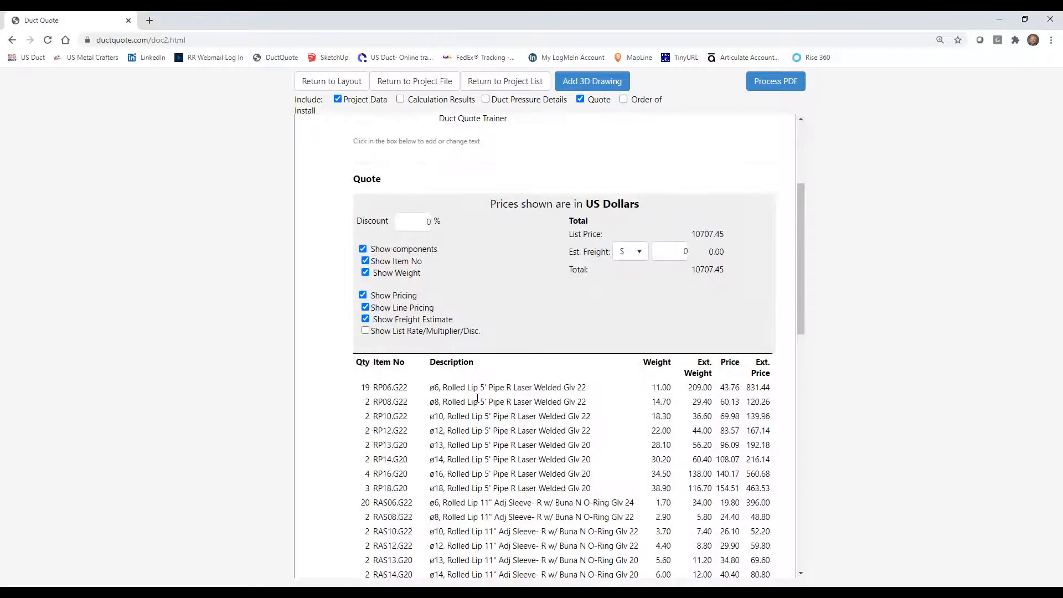
left_click(365, 272)
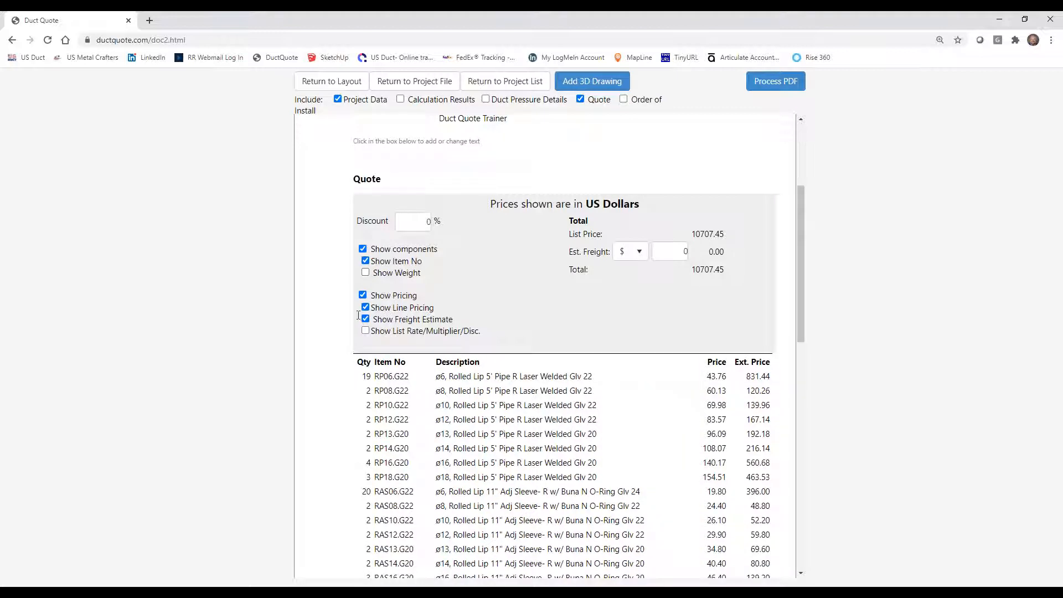
left_click(365, 319)
left_click(366, 331)
Set the quote's discount to 5%.
left_click(412, 223)
type("5")
key("Return")
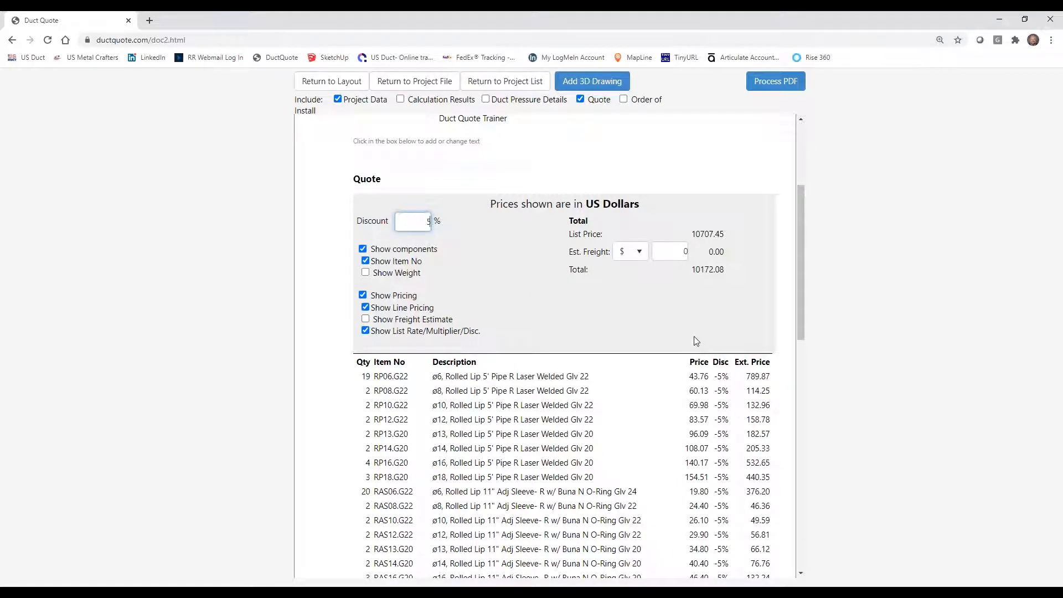
Hide the line pricing in the quote's item list and review the shortened list.
scroll(697, 340, "down", 3)
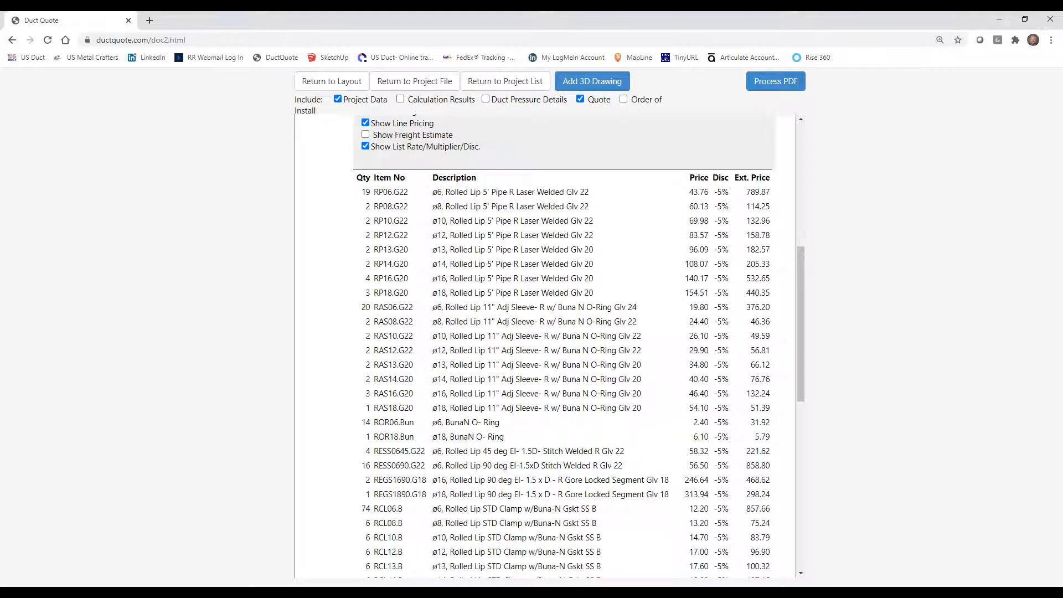
scroll(445, 266, "up", 2)
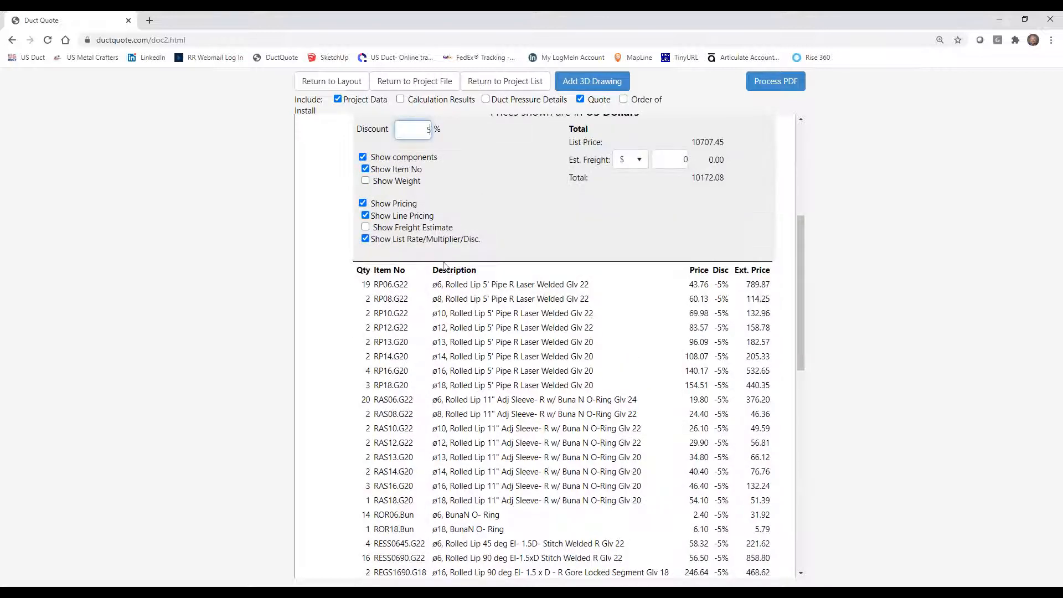
left_click(368, 217)
scroll(686, 400, "down", 10)
scroll(686, 400, "up", 9)
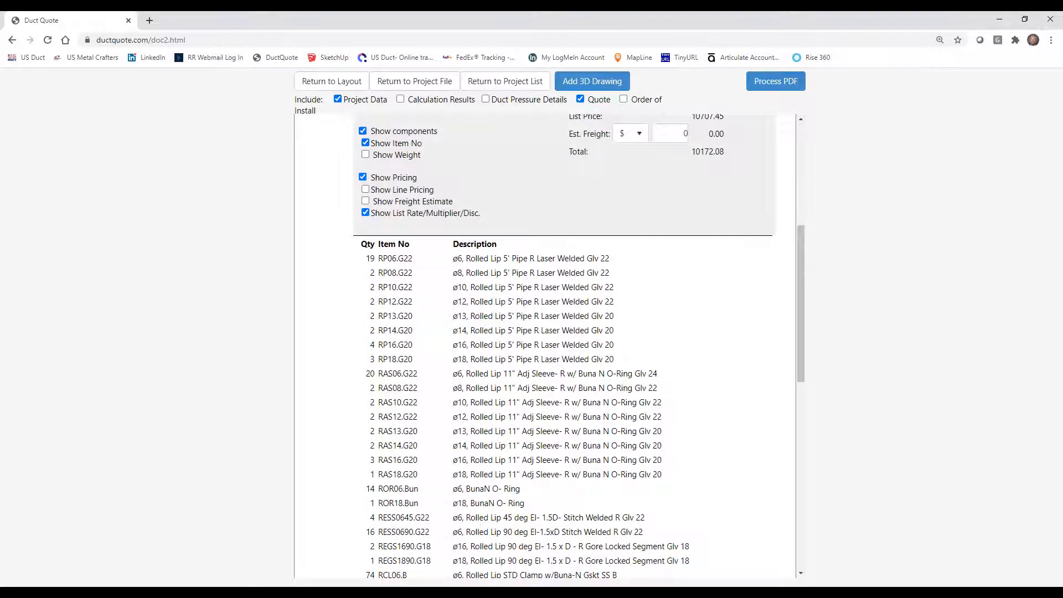
scroll(563, 343, "up", 3)
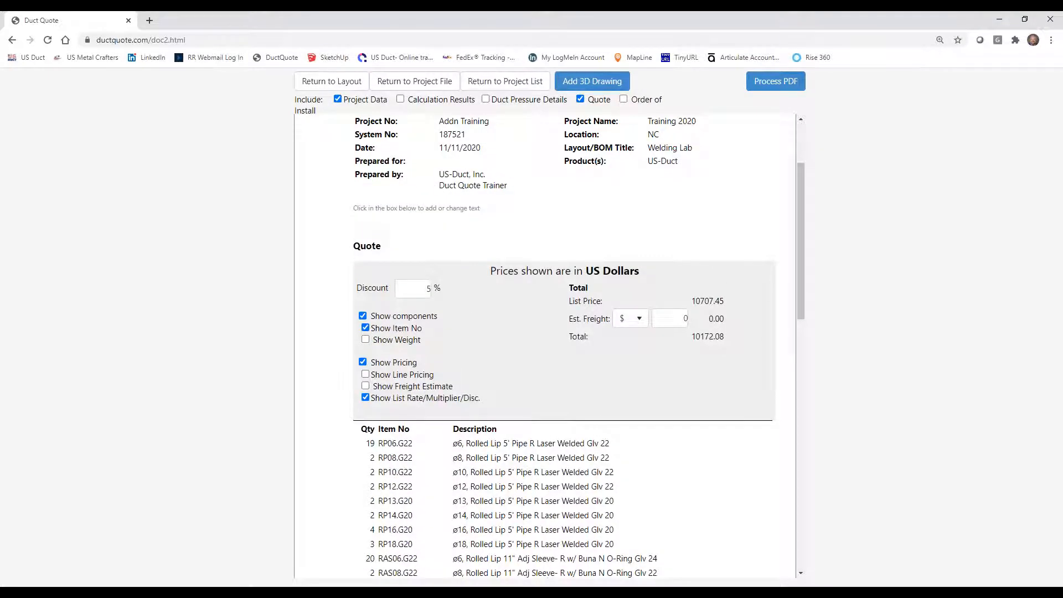
Add a letter-size landscape 3D drawing to the proposal, showing both duct runs and the whole floor plan from an elevated angle.
left_click(593, 83)
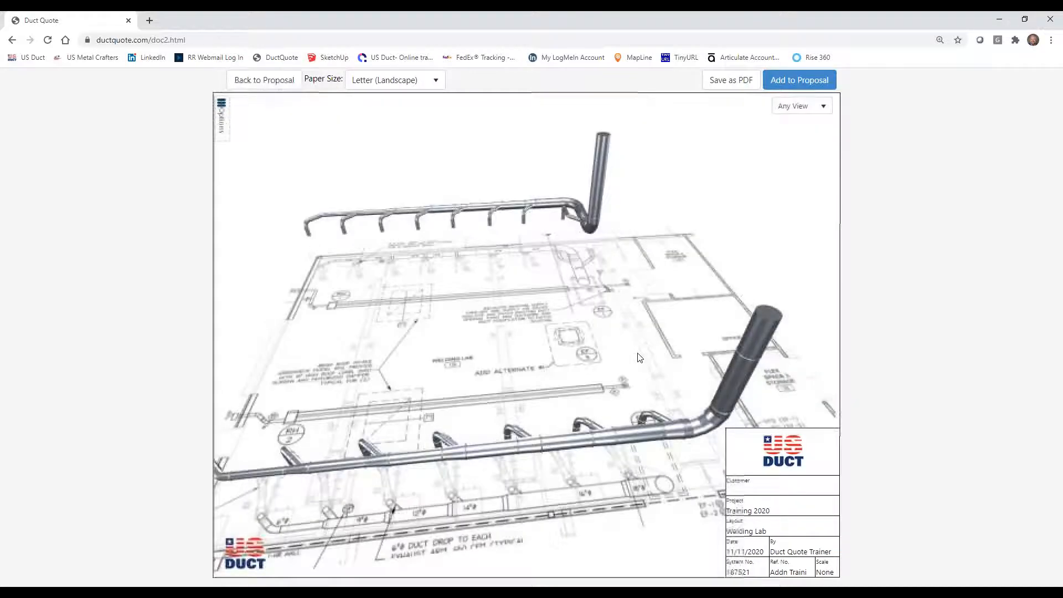
mouse_move(523, 362)
left_mouse_down()
mouse_move(554, 354)
mouse_move(552, 363)
left_mouse_up()
scroll(552, 363, "down", 5)
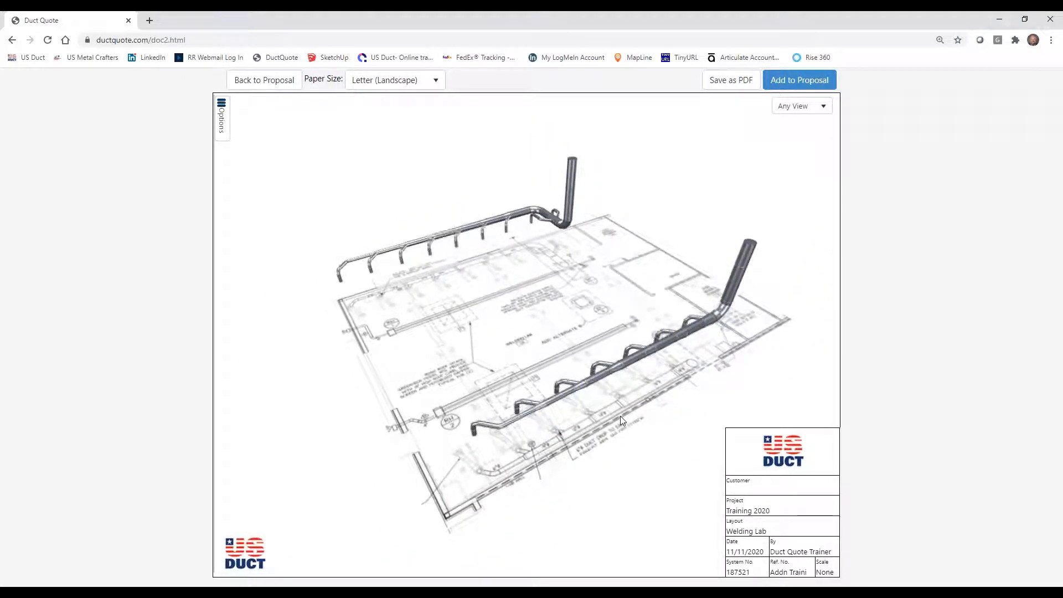
left_click_drag(625, 419, 660, 421)
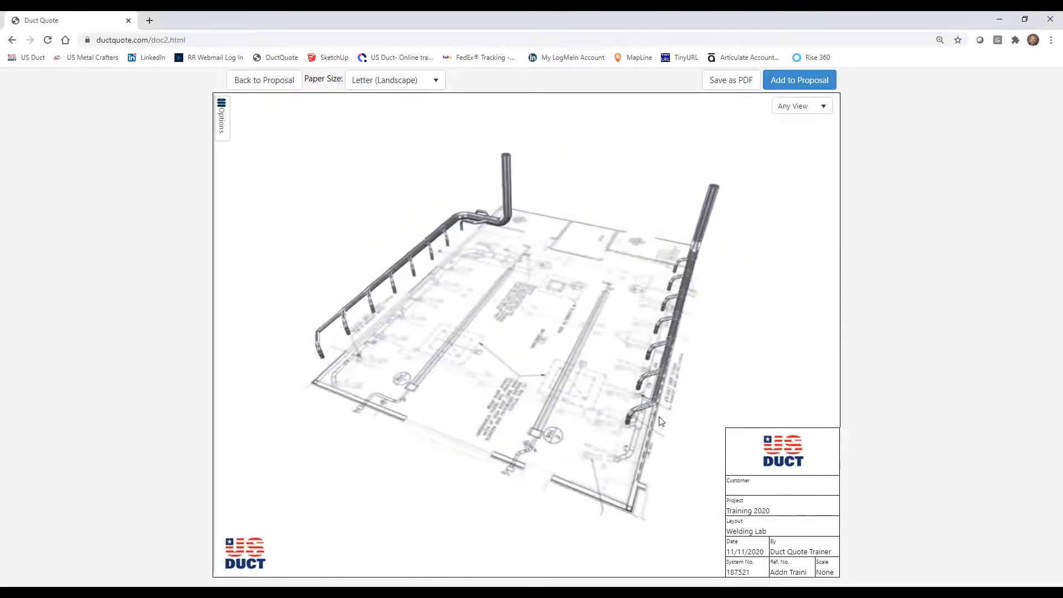
scroll(498, 373, "up", 2)
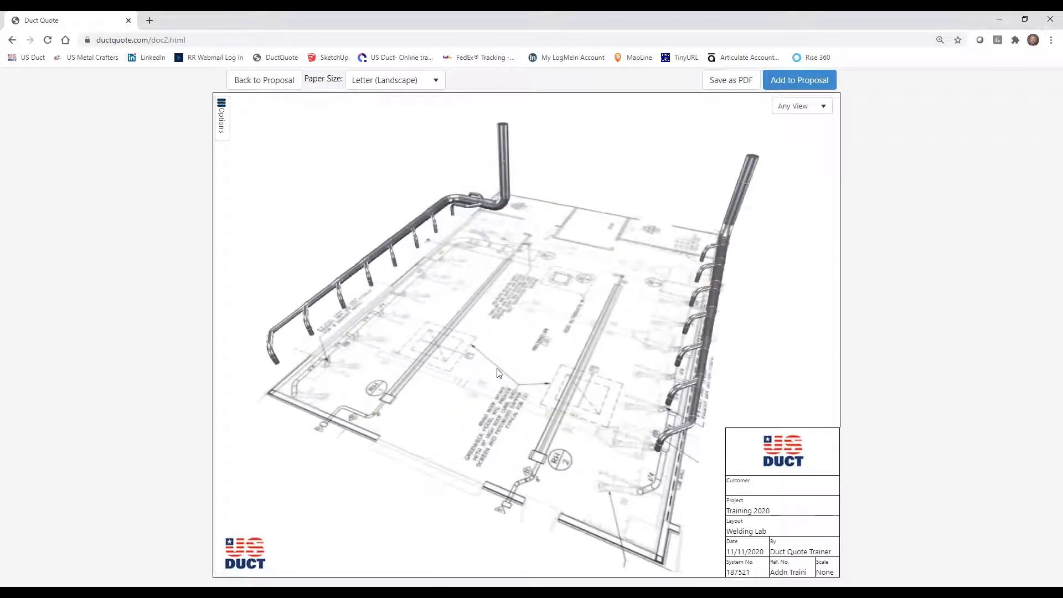
scroll(498, 382, "up", 3)
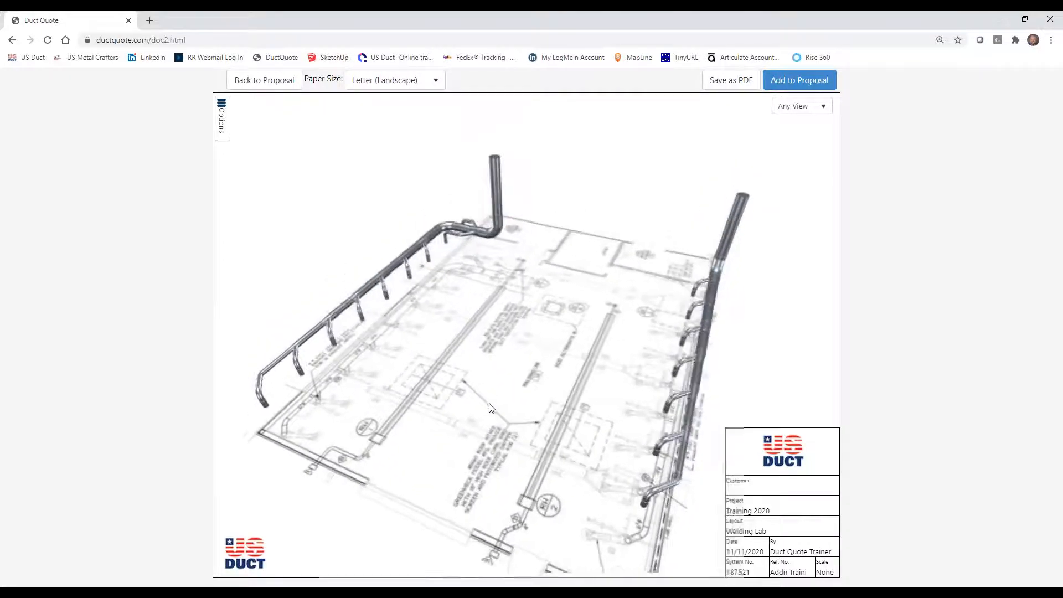
scroll(482, 398, "down", 2)
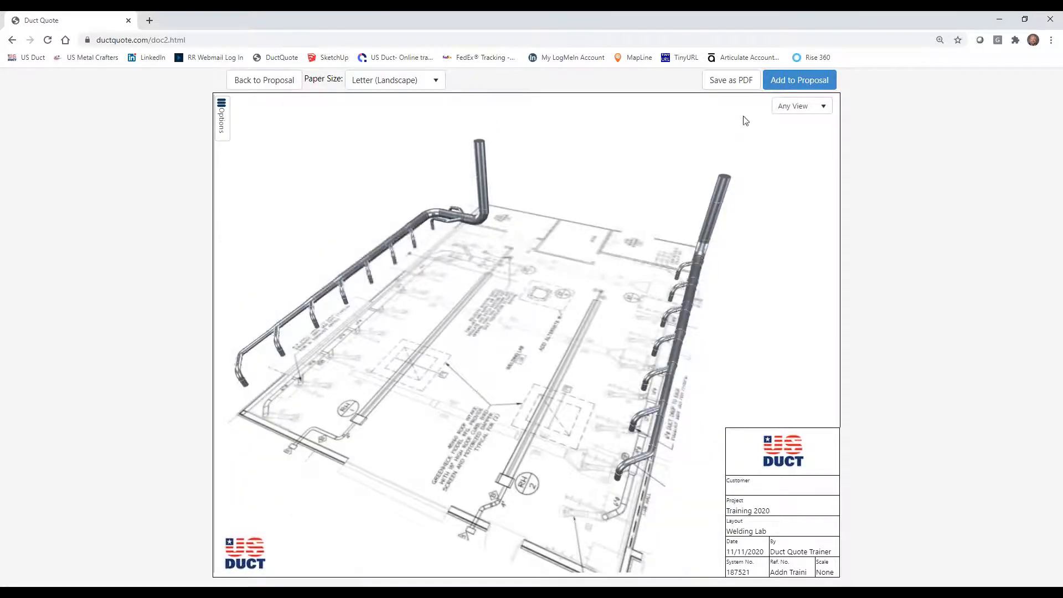
left_click(801, 84)
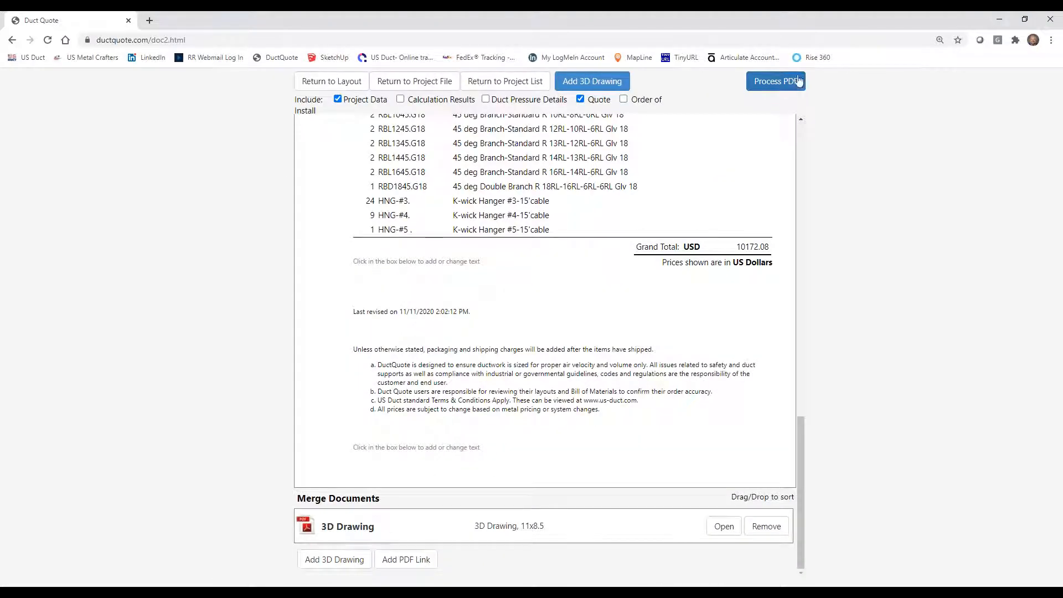
Process the proposal into a PDF, place it in the project file folder, and review its pages in the PDF viewer.
left_click(776, 84)
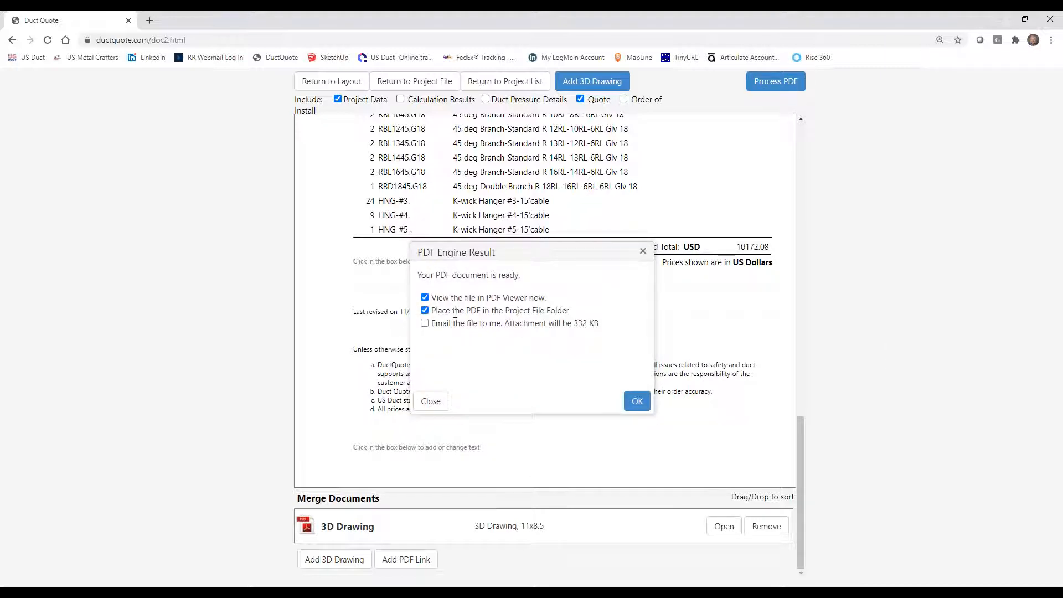
left_click(636, 400)
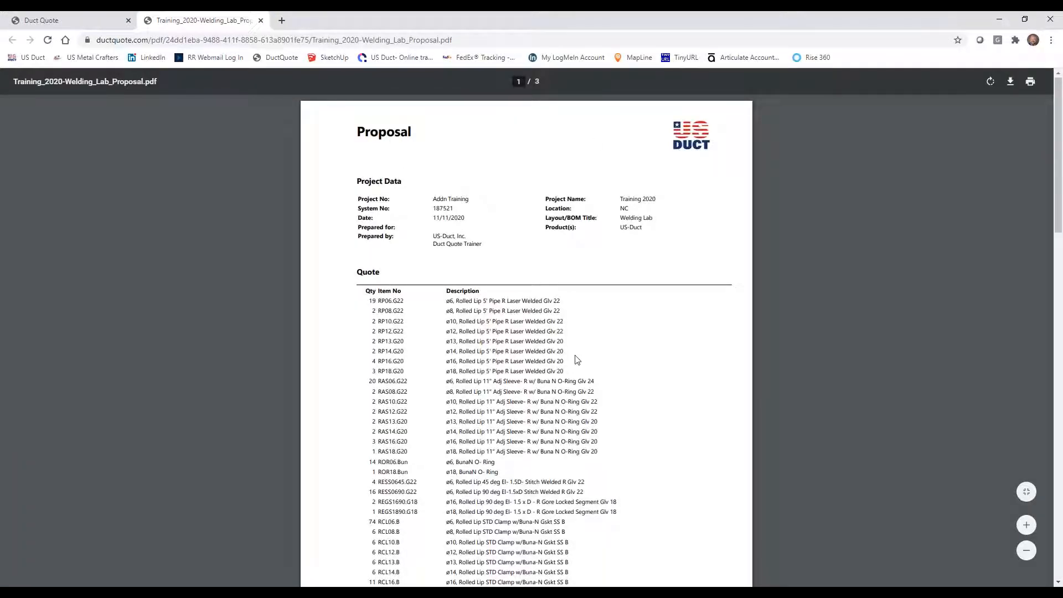
scroll(576, 360, "down", 8)
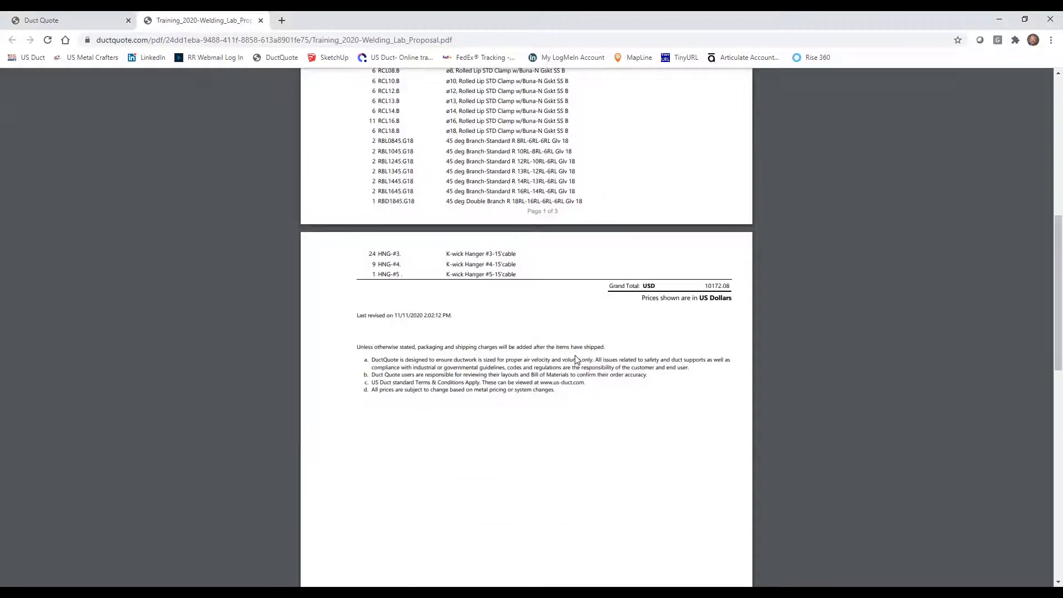
scroll(575, 357, "down", 12)
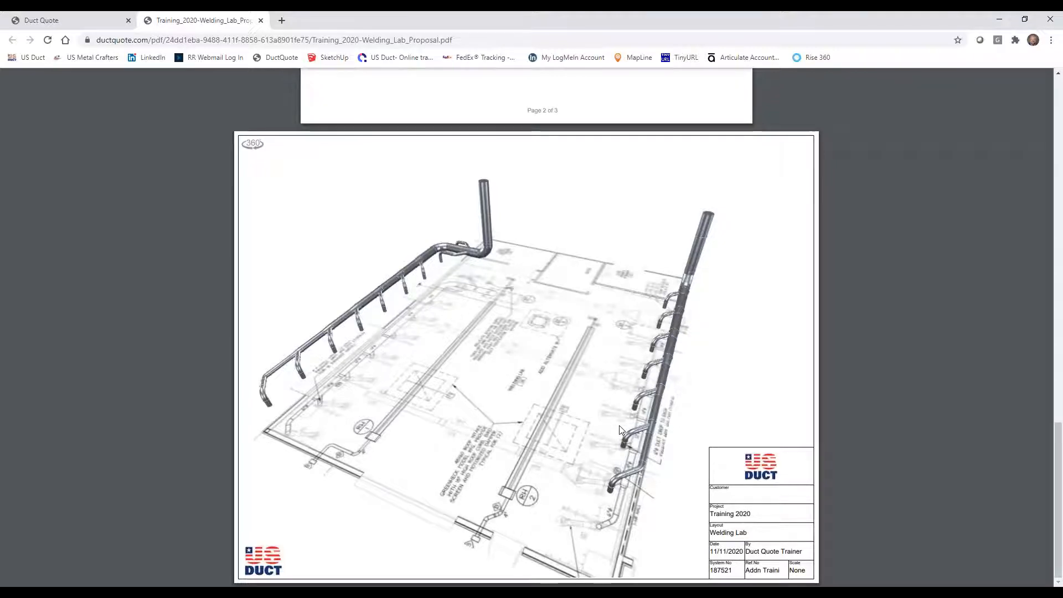
scroll(620, 429, "up", 12)
scroll(621, 430, "up", 10)
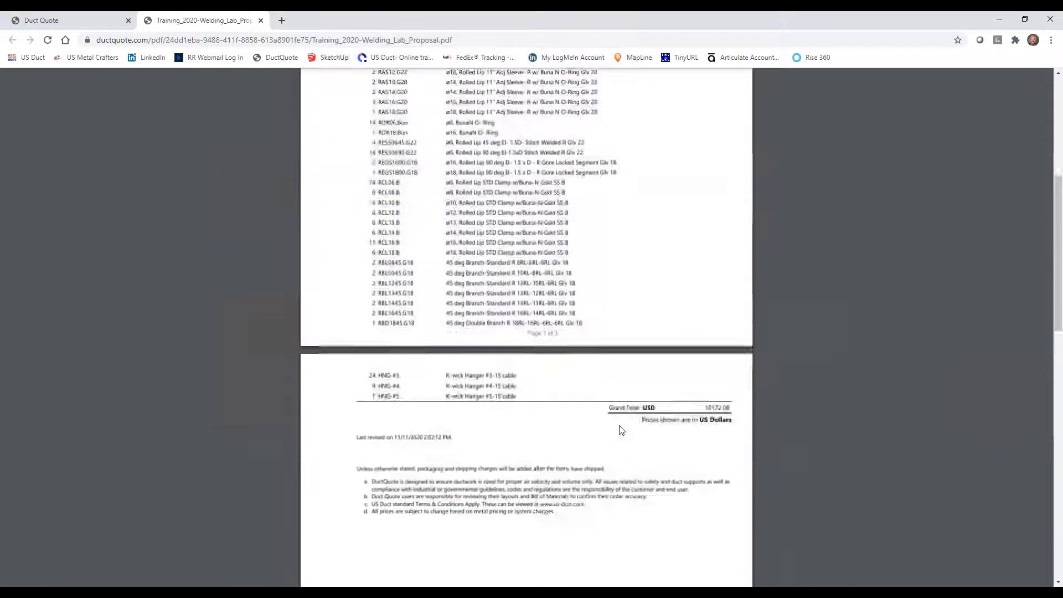